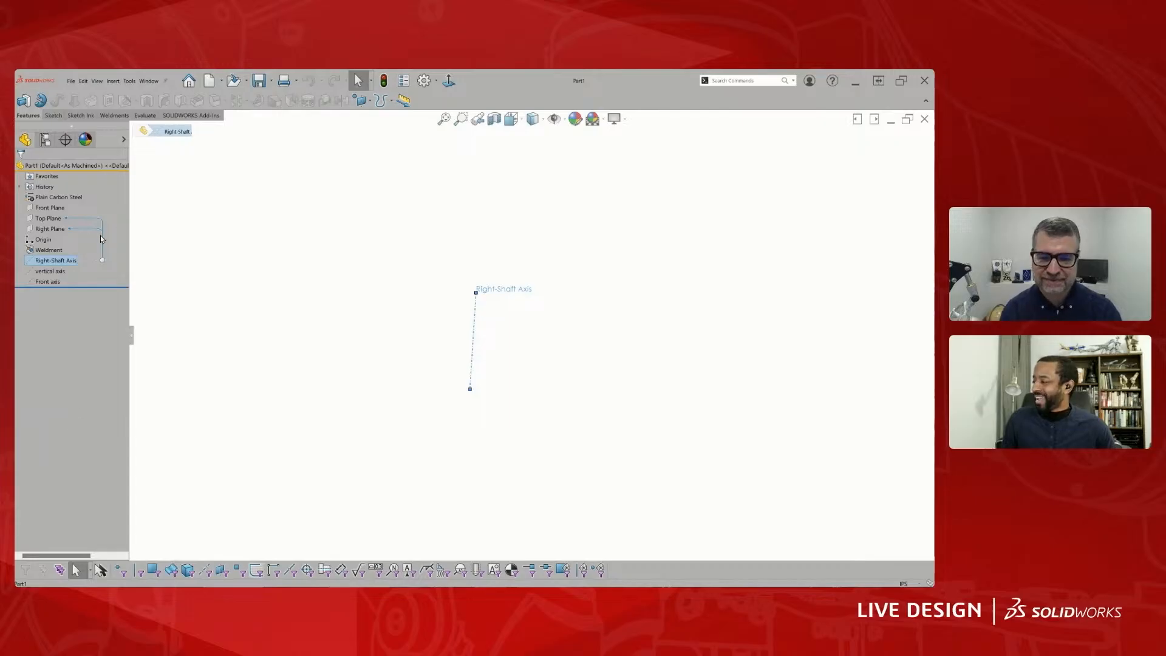
# Close the open part and inspect the Jarvis 3.0 robot arm assembly from several angles.
pyautogui.click(924, 119)
pyautogui.moveTo(784, 181); pyautogui.dragTo(532, 196, button='middle')
pyautogui.moveTo(305, 206); pyautogui.dragTo(306, 216, button='middle')
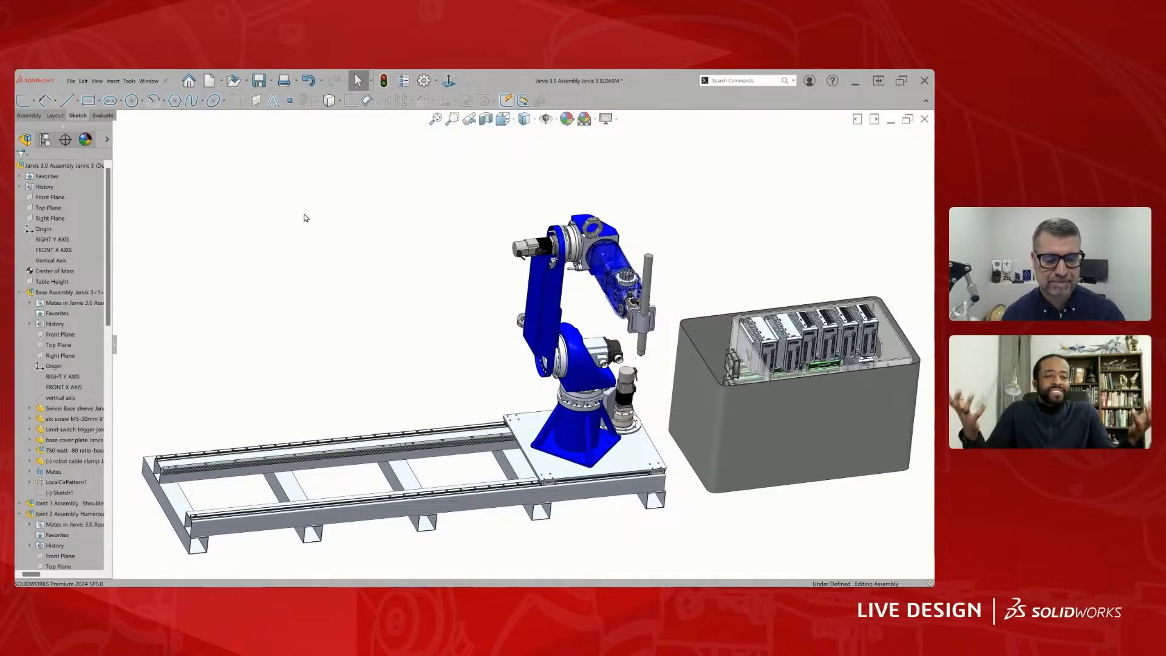
pyautogui.scroll(1, 500, 295)
pyautogui.scroll(2, 501, 295)
pyautogui.moveTo(501, 296); pyautogui.dragTo(520, 351, button='middle')
pyautogui.scroll(-2, 520, 351)
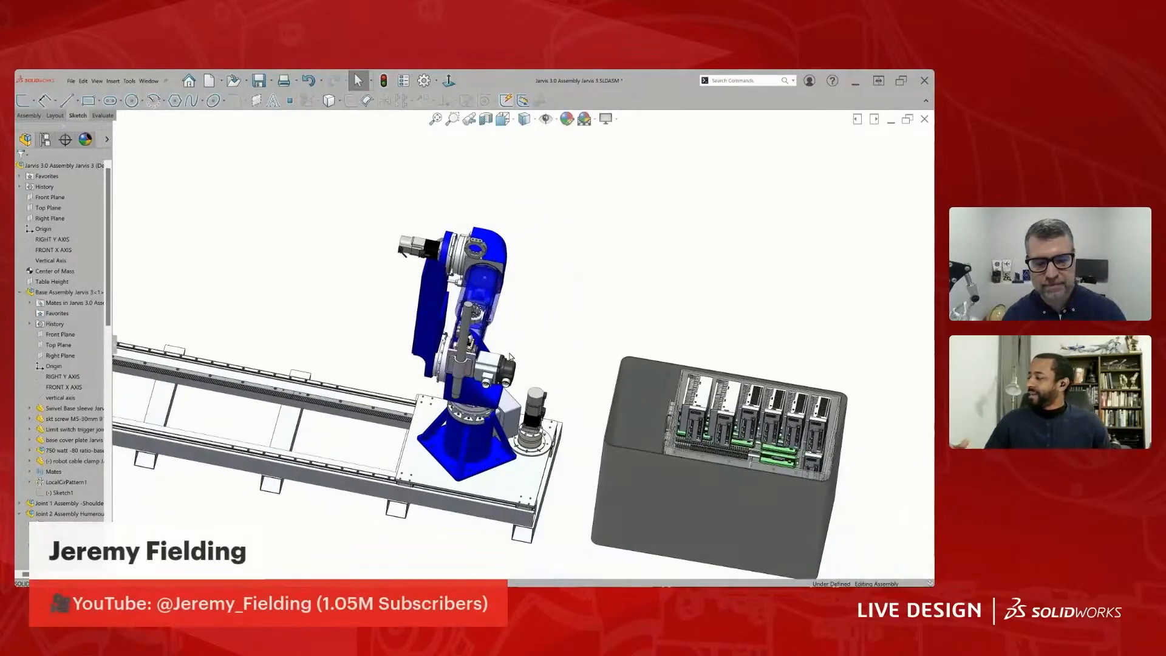
# Switch to the open Field Robot Assy-Line Painting Robot assembly.
pyautogui.click(141, 89)
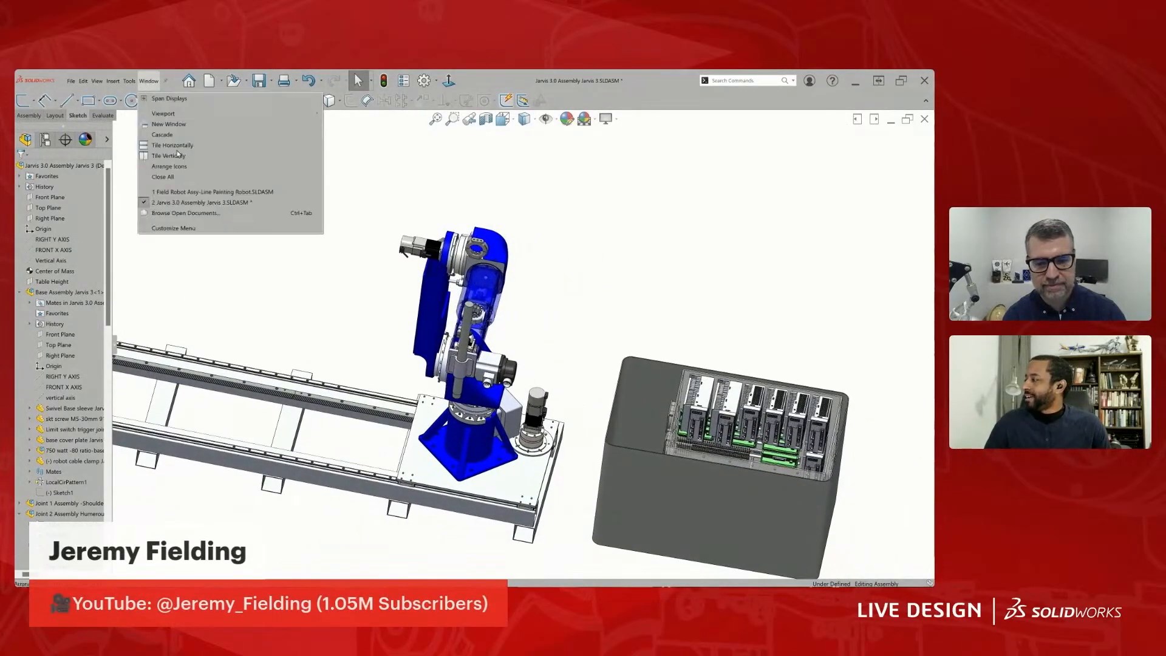
pyautogui.click(227, 193)
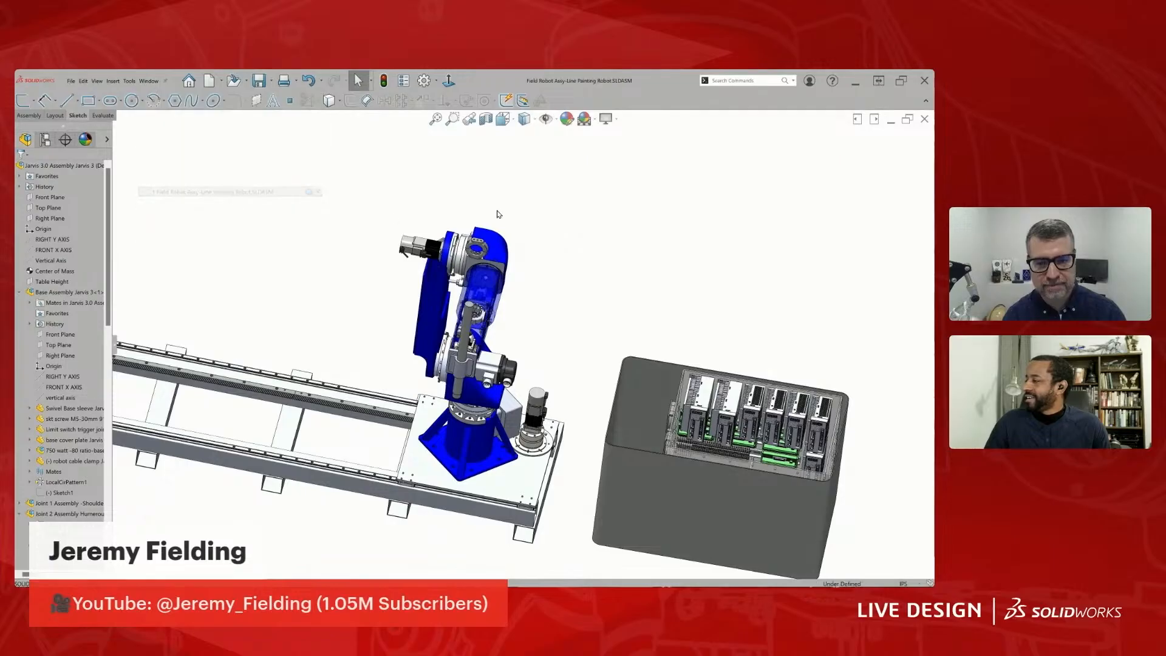
pyautogui.moveTo(675, 215); pyautogui.dragTo(791, 226, button='middle')
pyautogui.hotkey('ctrl', '5')
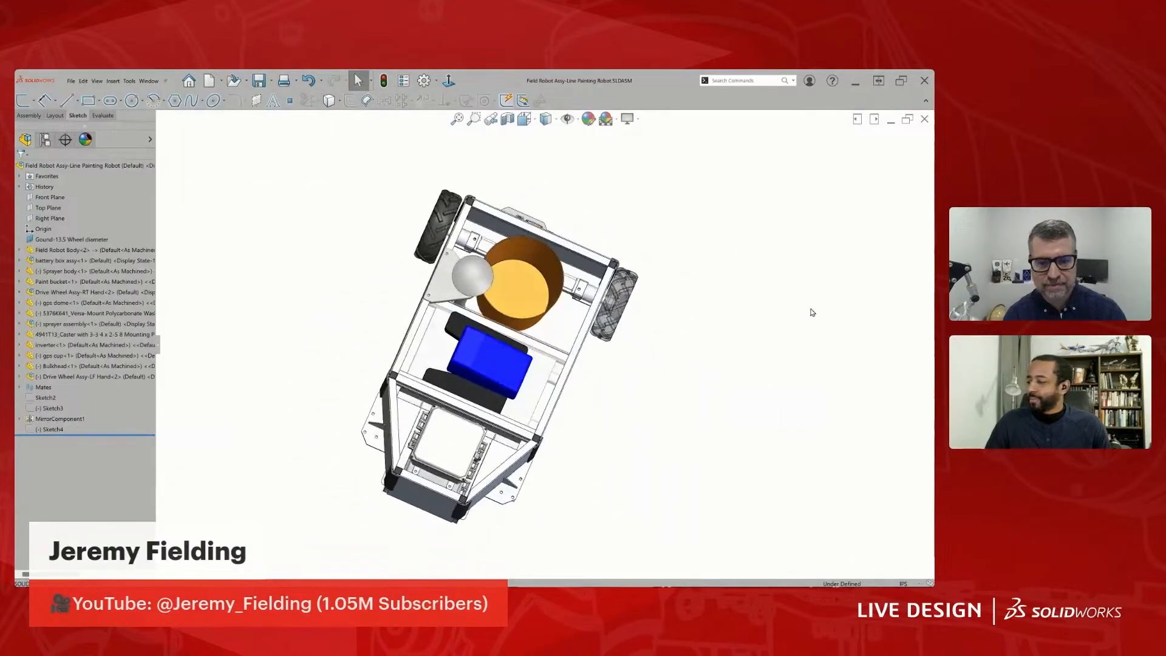
# Highlight the assembly's Front Plane and examine where it lies relative to the drive wheels.
pyautogui.click(49, 199)
pyautogui.moveTo(186, 290); pyautogui.dragTo(228, 292, button='middle')
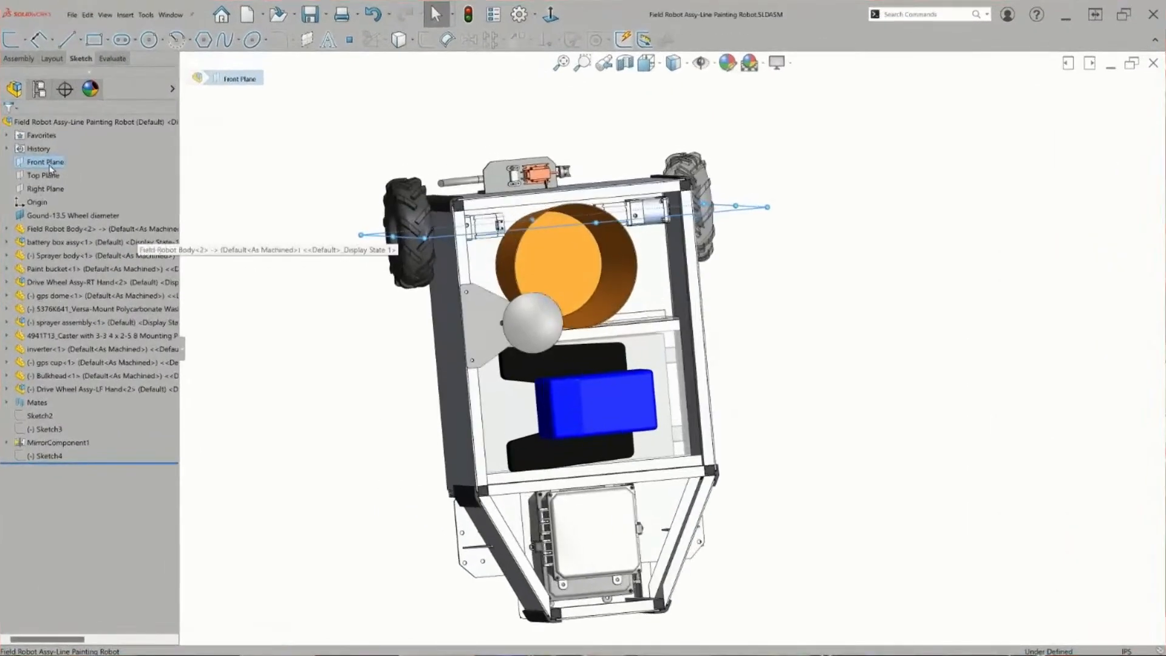
pyautogui.hotkey('ctrl', '5')
pyautogui.moveTo(527, 313); pyautogui.dragTo(531, 328, button='middle')
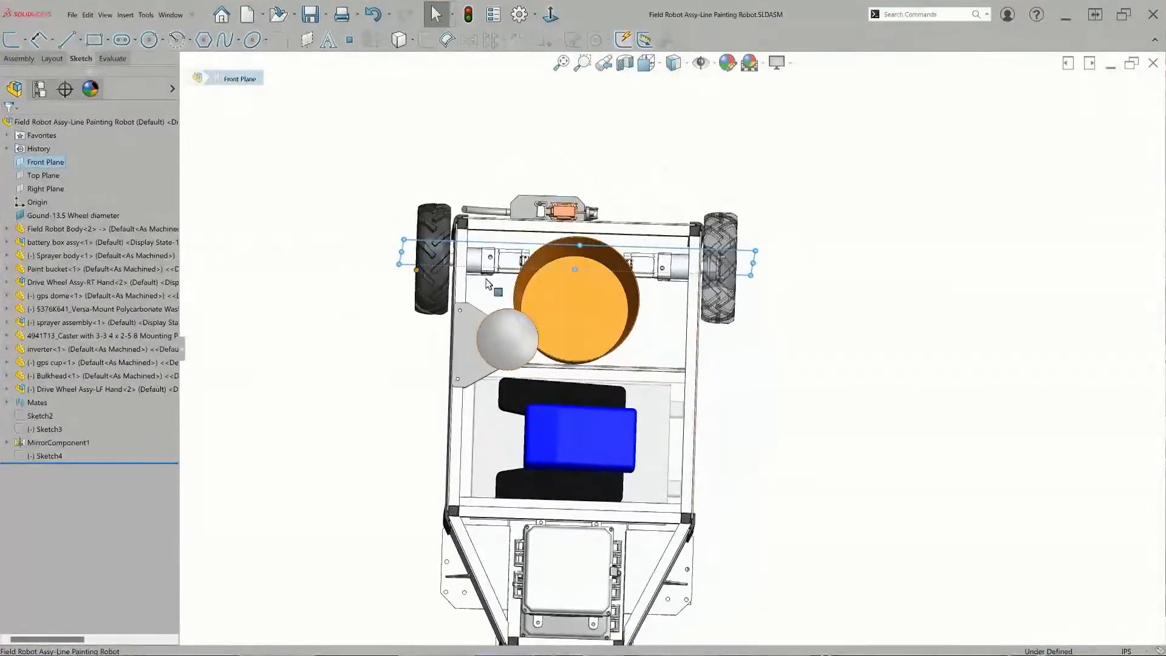
pyautogui.moveTo(580, 274)
pyautogui.mouseDown(button='middle')
pyautogui.moveTo(617, 312)
pyautogui.moveTo(582, 261)
pyautogui.mouseUp(button='middle')
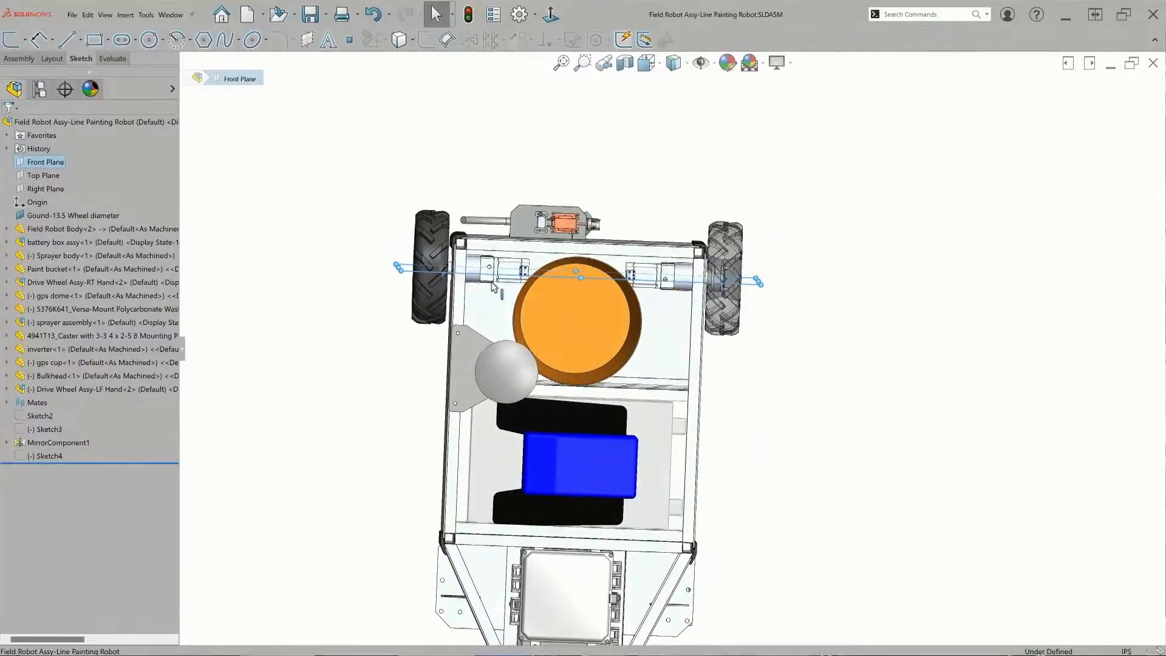
pyautogui.scroll(-6, 540, 267)
pyautogui.scroll(5, 403, 313)
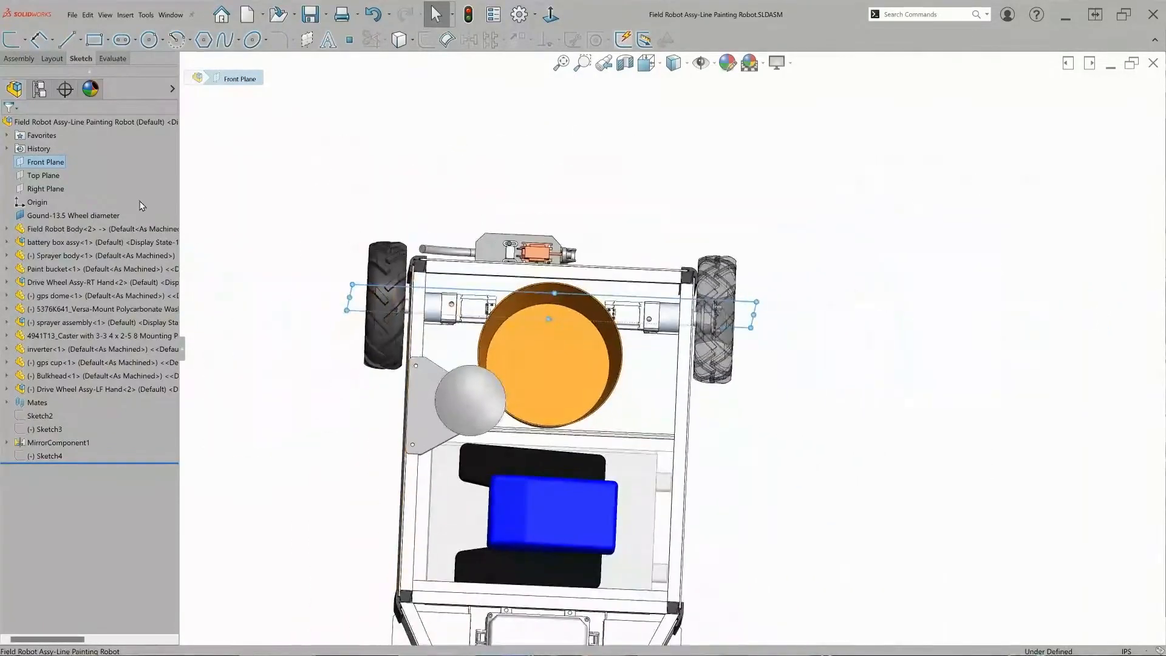
# Highlight the assembly's Right Plane and examine how it relates to both halves of the robot.
pyautogui.click(46, 188)
pyautogui.scroll(4, 706, 412)
pyautogui.moveTo(706, 412); pyautogui.dragTo(704, 398, button='middle')
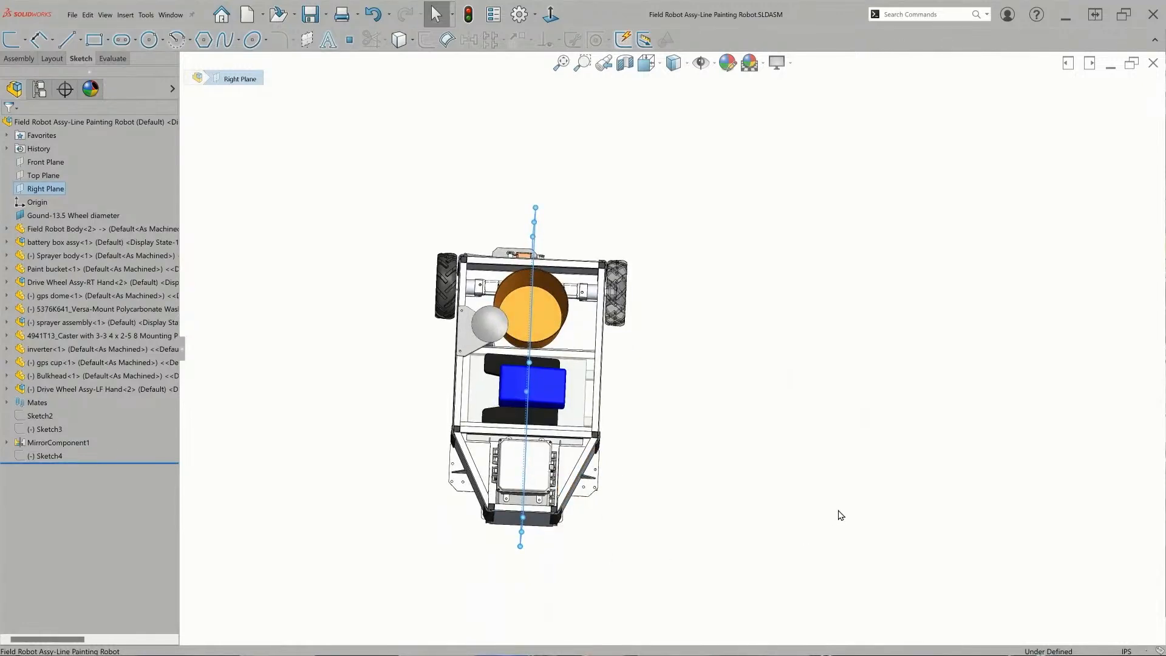
pyautogui.moveTo(630, 494); pyautogui.dragTo(631, 374, button='middle')
pyautogui.moveTo(479, 439); pyautogui.dragTo(789, 493, button='middle')
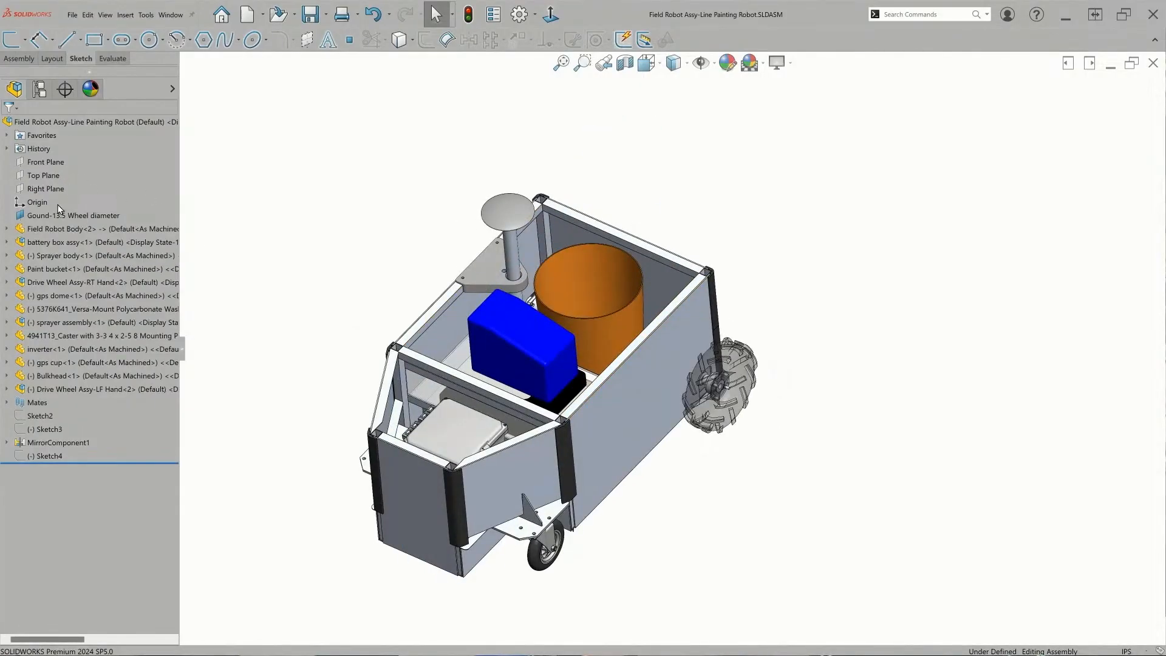
# Highlight the Gound-13.5 Wheel diameter plane and open the Field Robot Body part from the assembly.
pyautogui.click(78, 217)
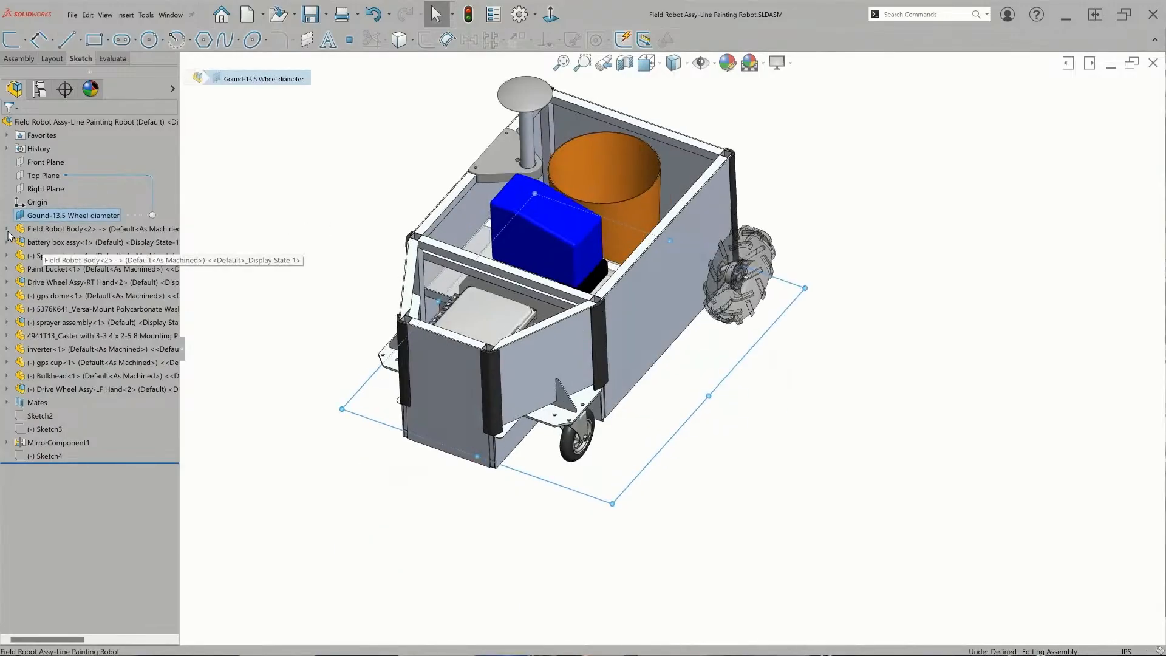
pyautogui.click(7, 230)
pyautogui.scroll(1, 49, 164)
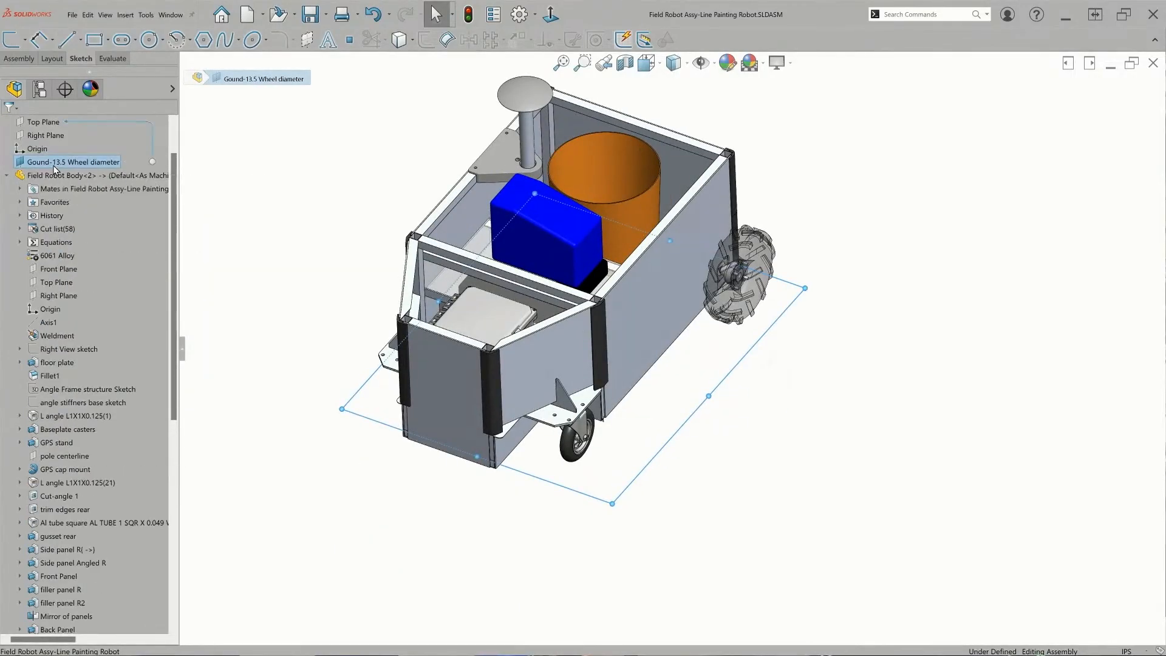
pyautogui.click(53, 176)
pyautogui.click(59, 152)
pyautogui.moveTo(287, 283); pyautogui.dragTo(858, 365, button='middle')
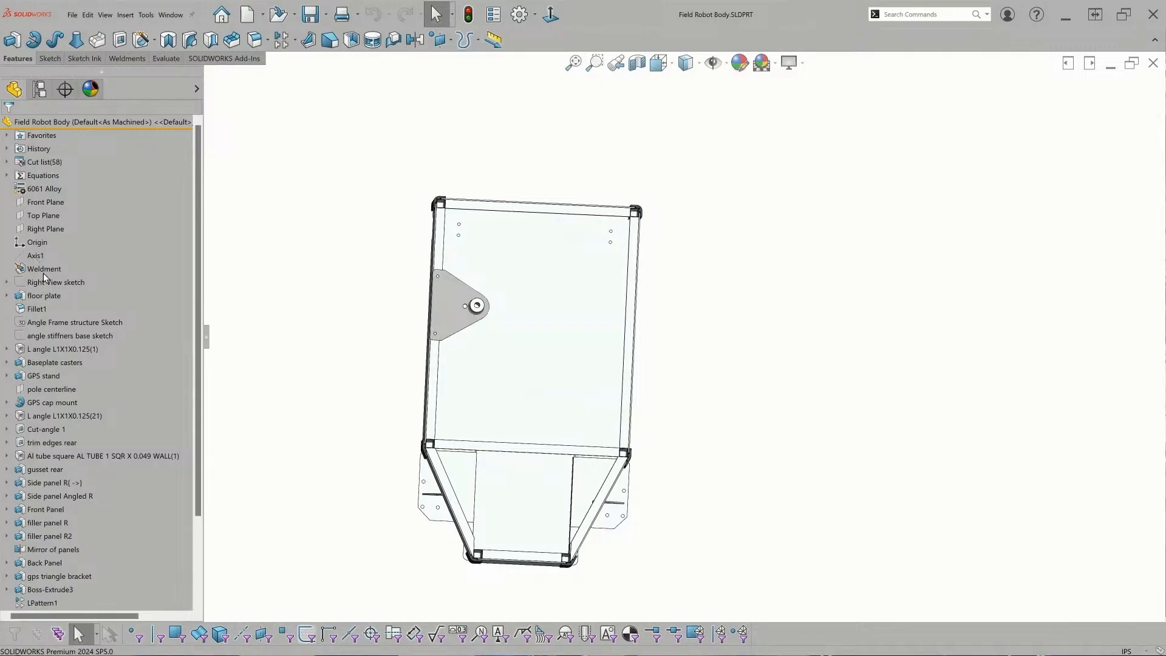
# Highlight the Right View sketch to examine its layout around the wheel opening.
pyautogui.click(68, 285)
pyautogui.moveTo(322, 294); pyautogui.dragTo(328, 271, button='middle')
pyautogui.scroll(-2, 60, 300)
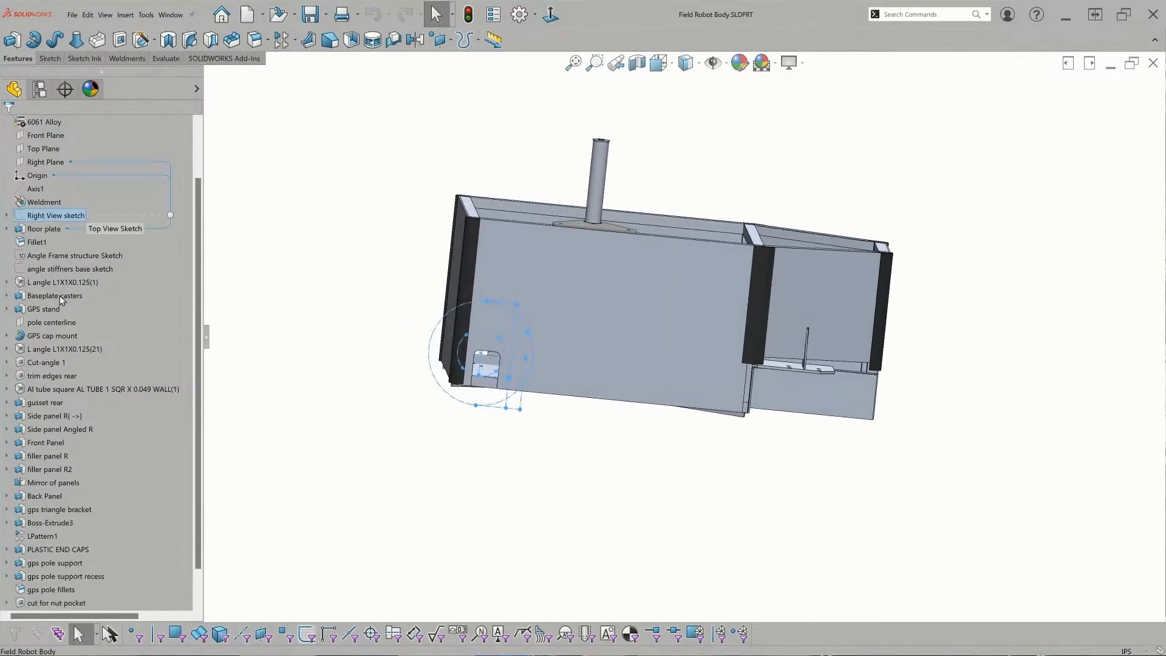
# Open the floor plate's Top View Sketch to review its layout dimensions, and leave it without changes.
pyautogui.click(45, 229)
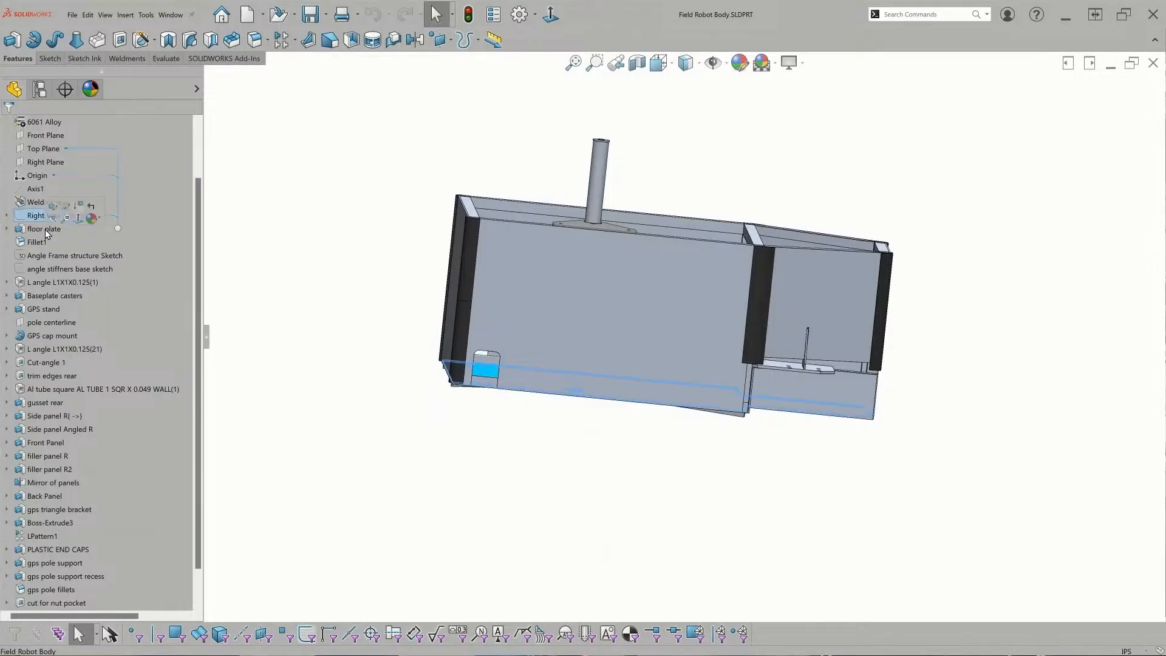
pyautogui.moveTo(315, 359); pyautogui.dragTo(268, 389, button='middle')
pyautogui.click(6, 229)
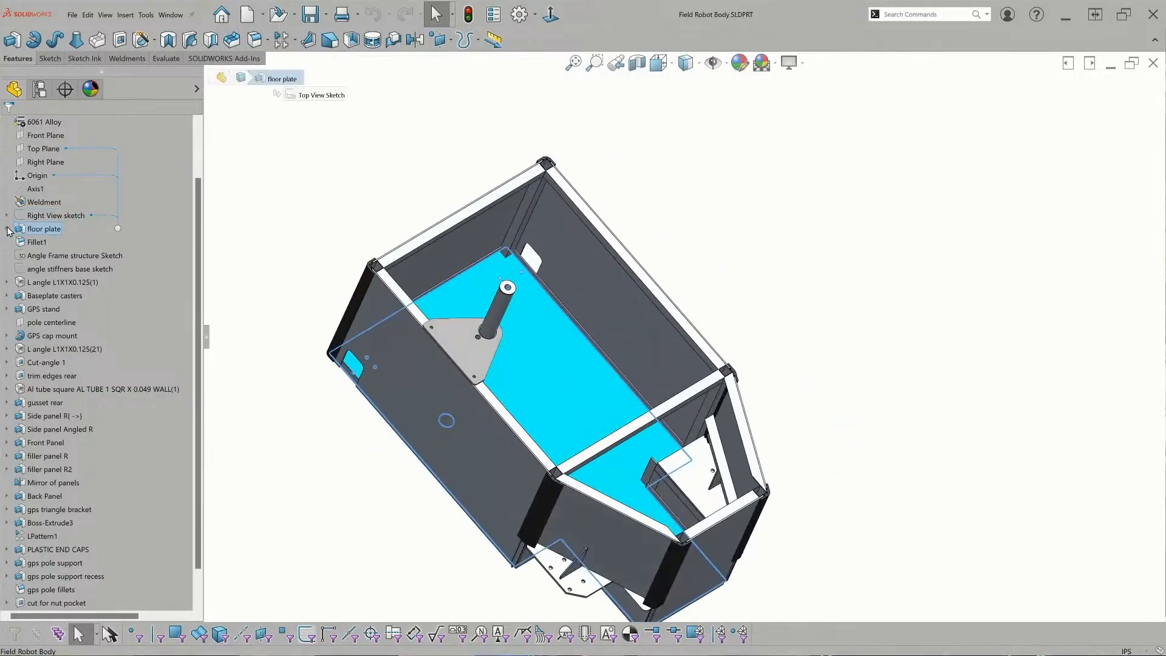
pyautogui.click(78, 242)
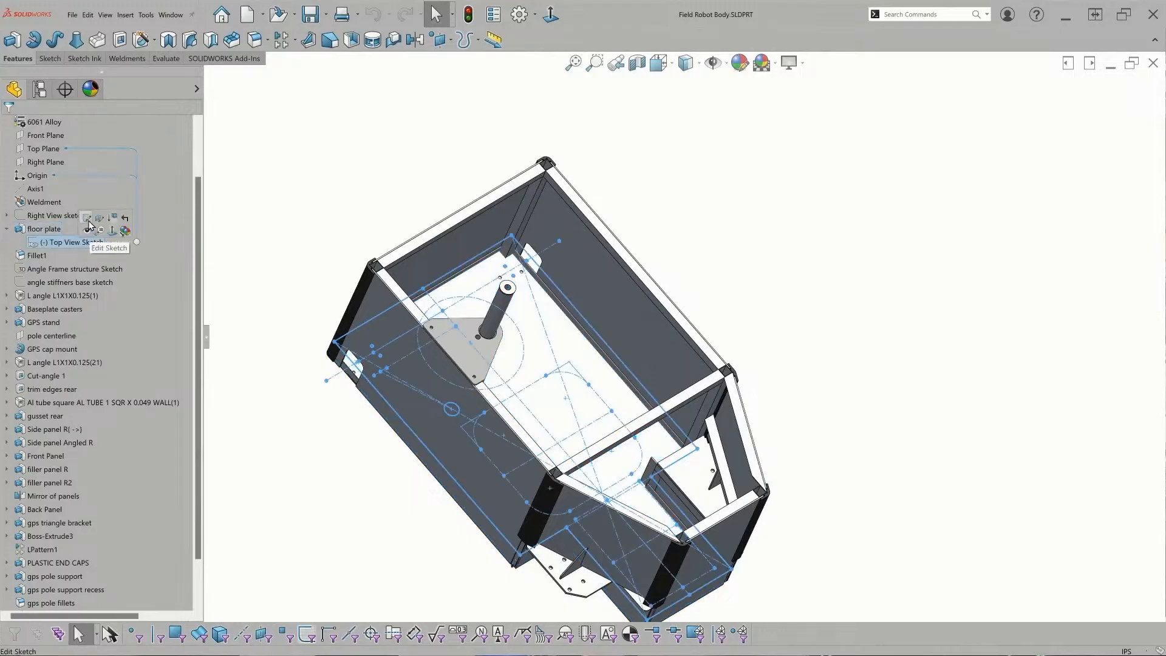
pyautogui.click(88, 224)
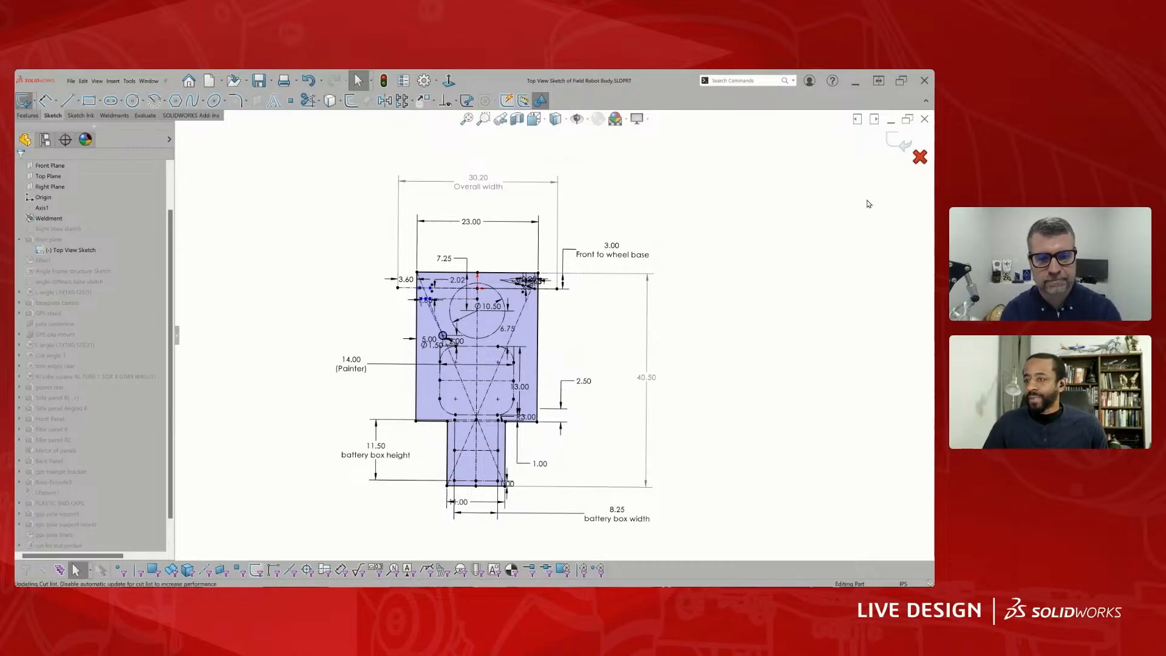
pyautogui.click(919, 152)
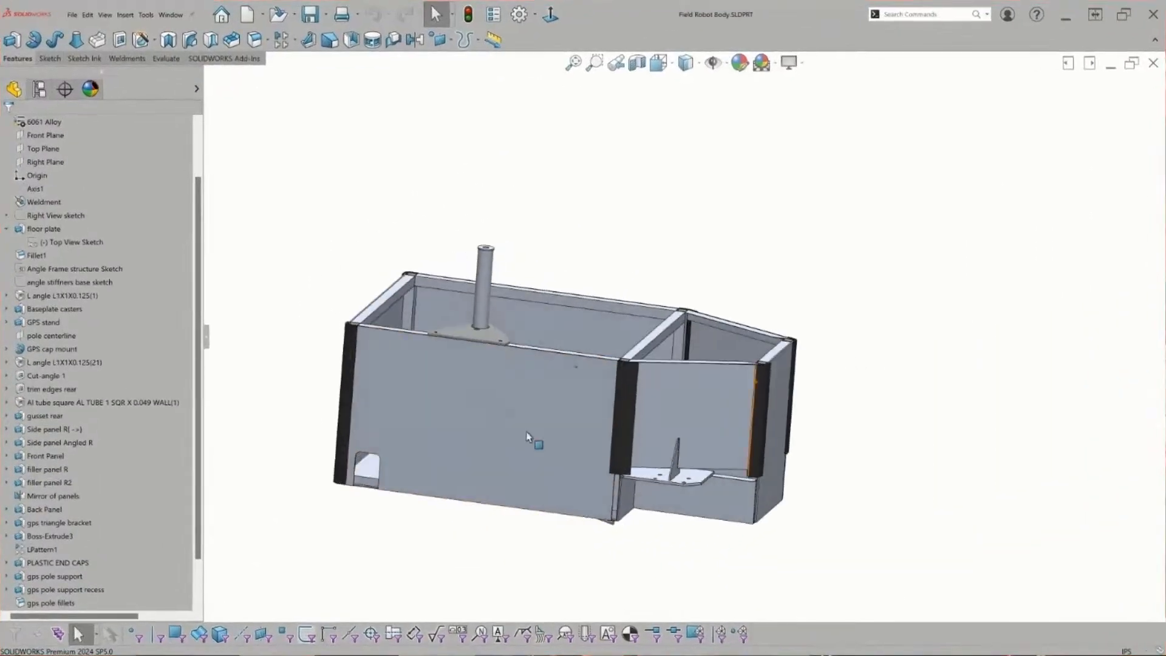
pyautogui.click(482, 396)
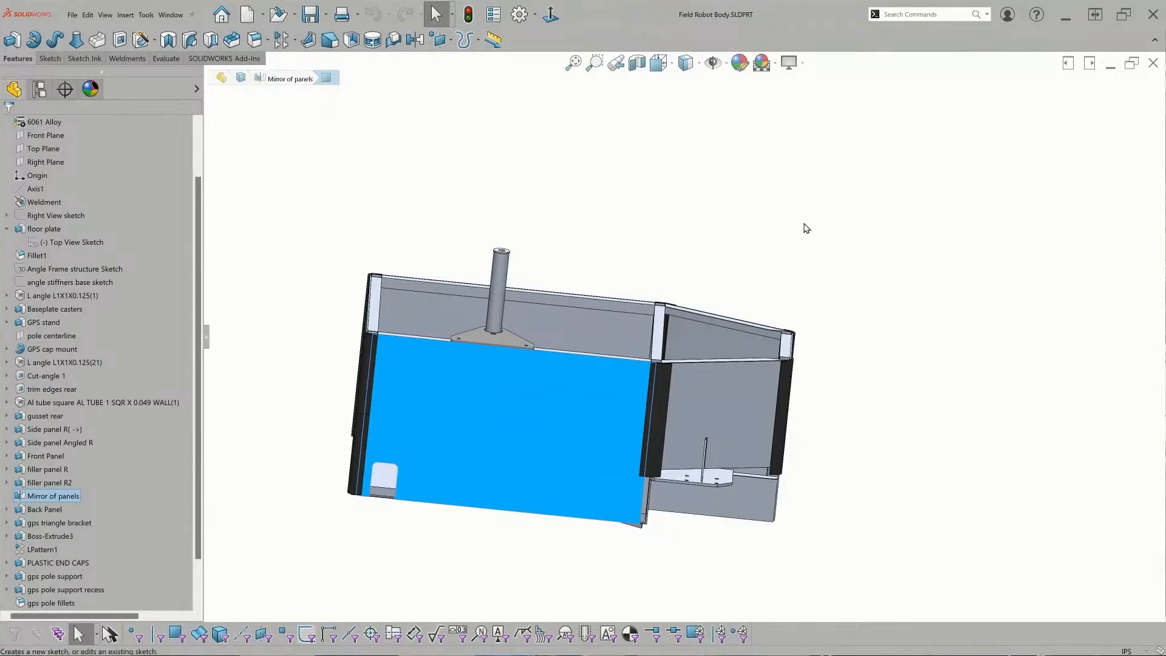
pyautogui.moveTo(801, 226); pyautogui.dragTo(893, 198, button='middle')
pyautogui.moveTo(555, 458); pyautogui.dragTo(555, 391, button='middle')
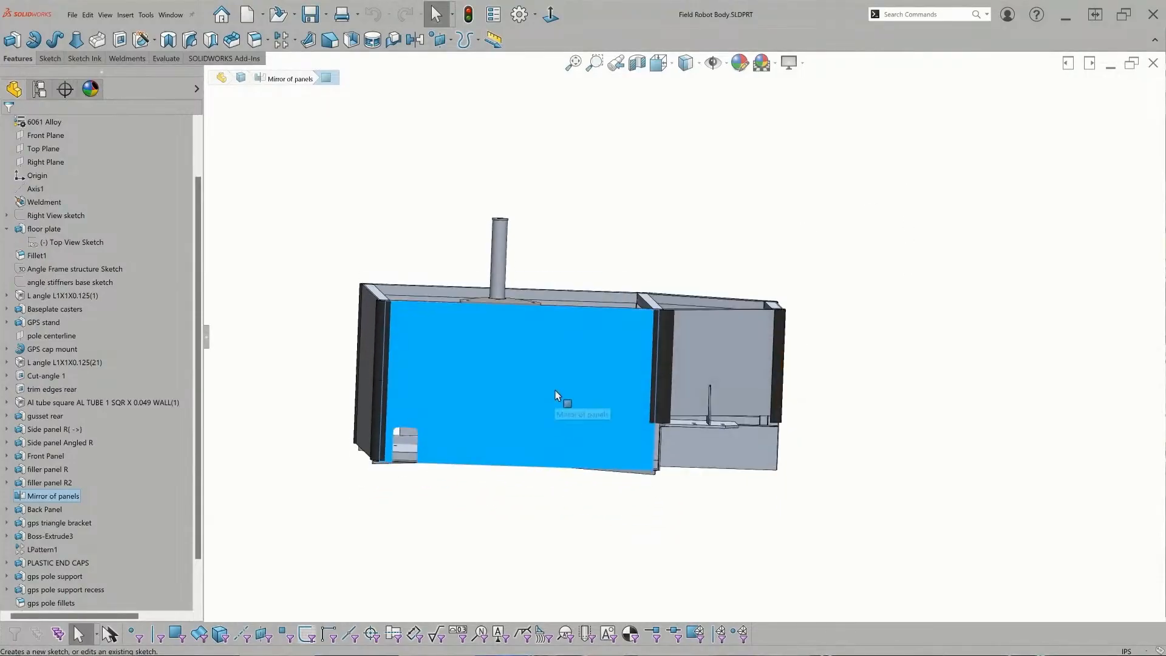
pyautogui.rightClick(556, 392)
pyautogui.click(569, 368)
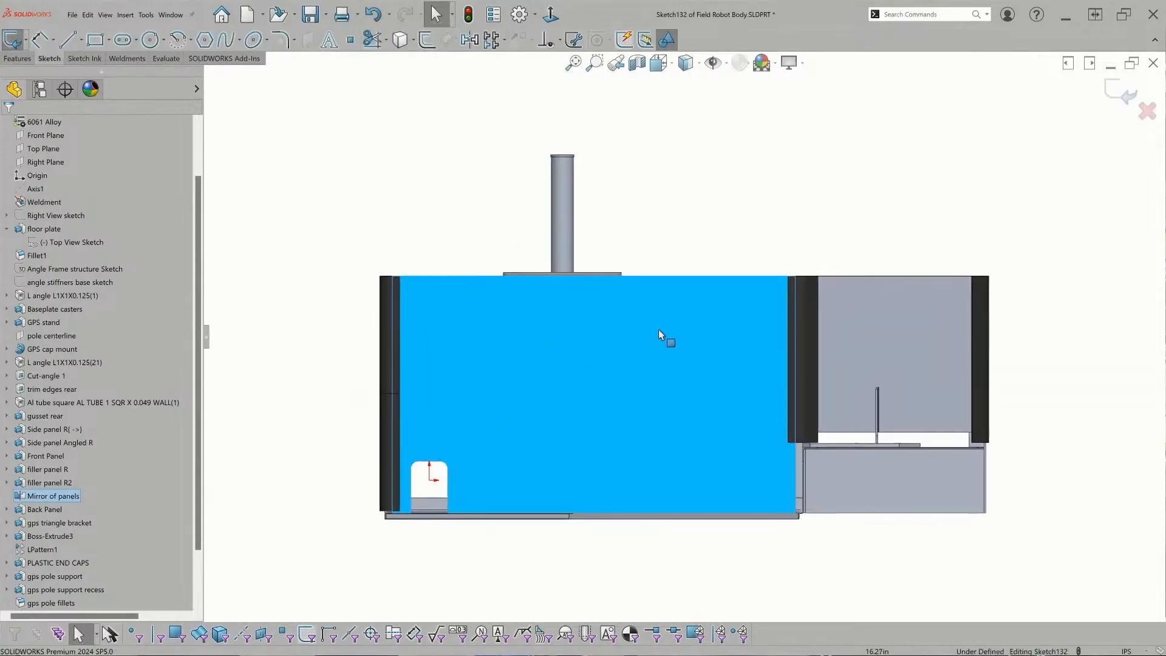
pyautogui.moveTo(725, 396)
pyautogui.mouseDown(button='middle')
pyautogui.moveTo(880, 187)
pyautogui.moveTo(970, 183)
pyautogui.mouseUp(button='middle')
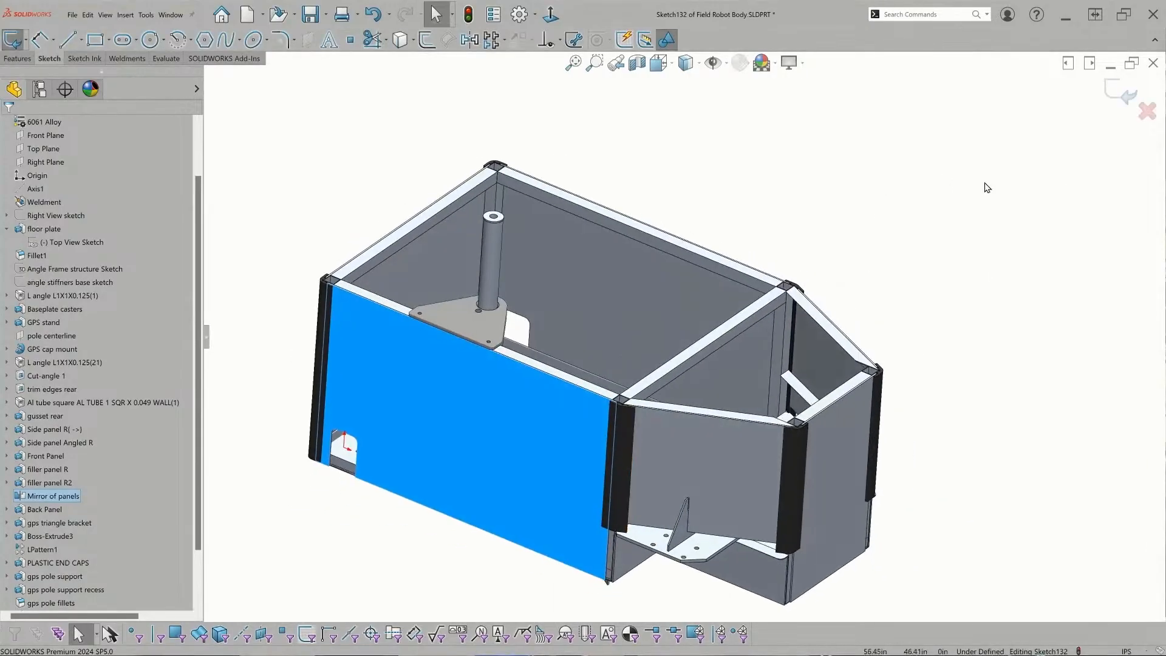
pyautogui.click(1143, 114)
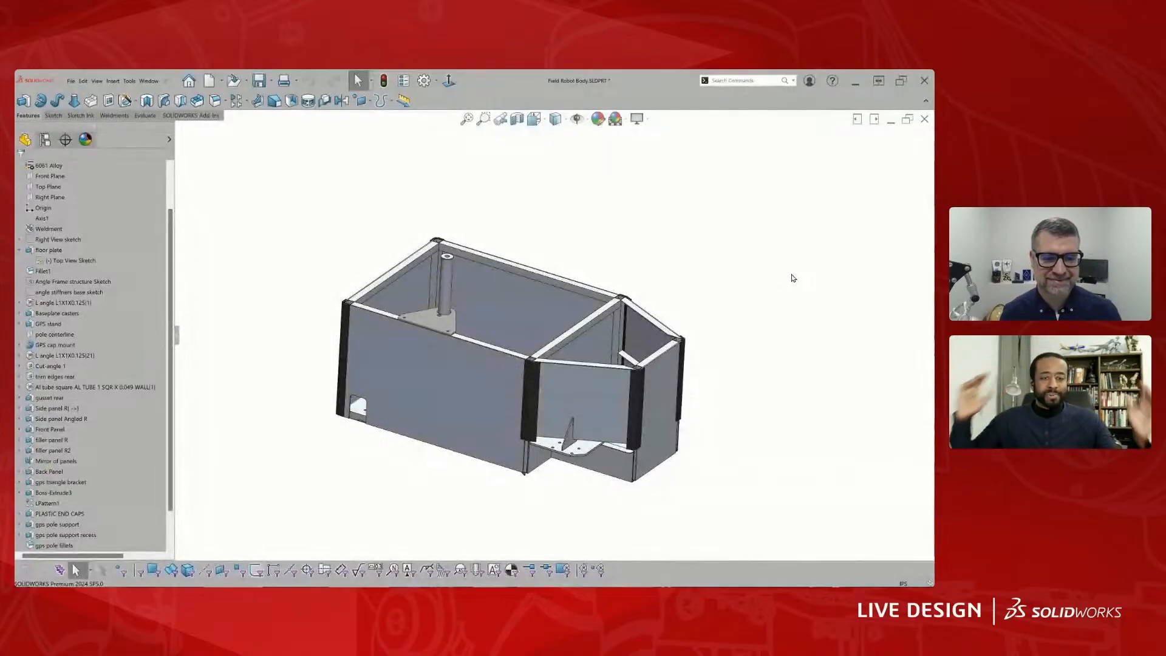
# Highlight the mirrored side panel face and the part's Right Plane to compare them as sketch references.
pyautogui.moveTo(495, 340); pyautogui.dragTo(460, 372, button='middle')
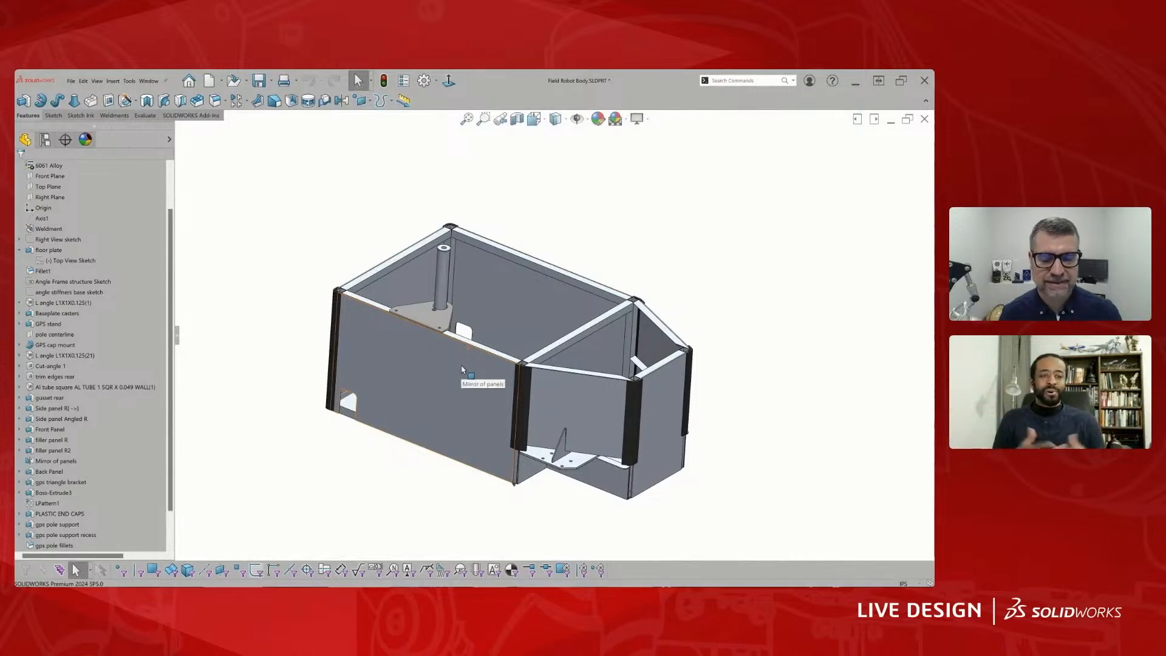
pyautogui.click(450, 371)
pyautogui.click(705, 221)
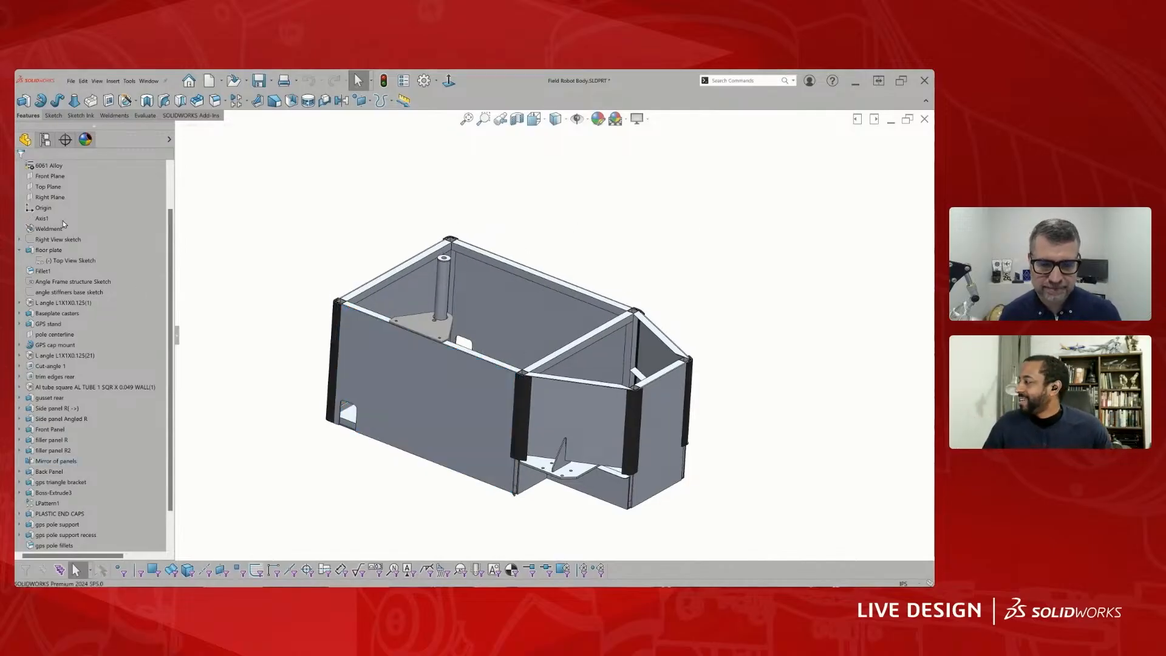
pyautogui.click(62, 198)
pyautogui.moveTo(480, 291); pyautogui.dragTo(495, 328, button='middle')
pyautogui.moveTo(502, 489); pyautogui.dragTo(482, 407, button='middle')
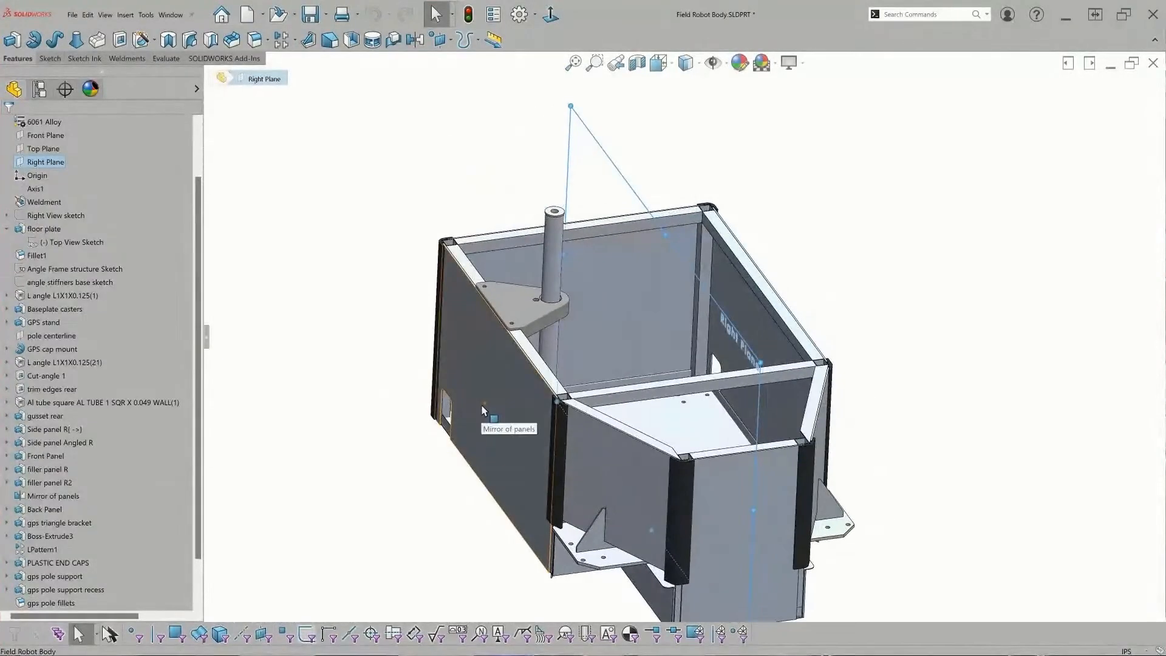
pyautogui.moveTo(625, 249); pyautogui.dragTo(615, 293, button='middle')
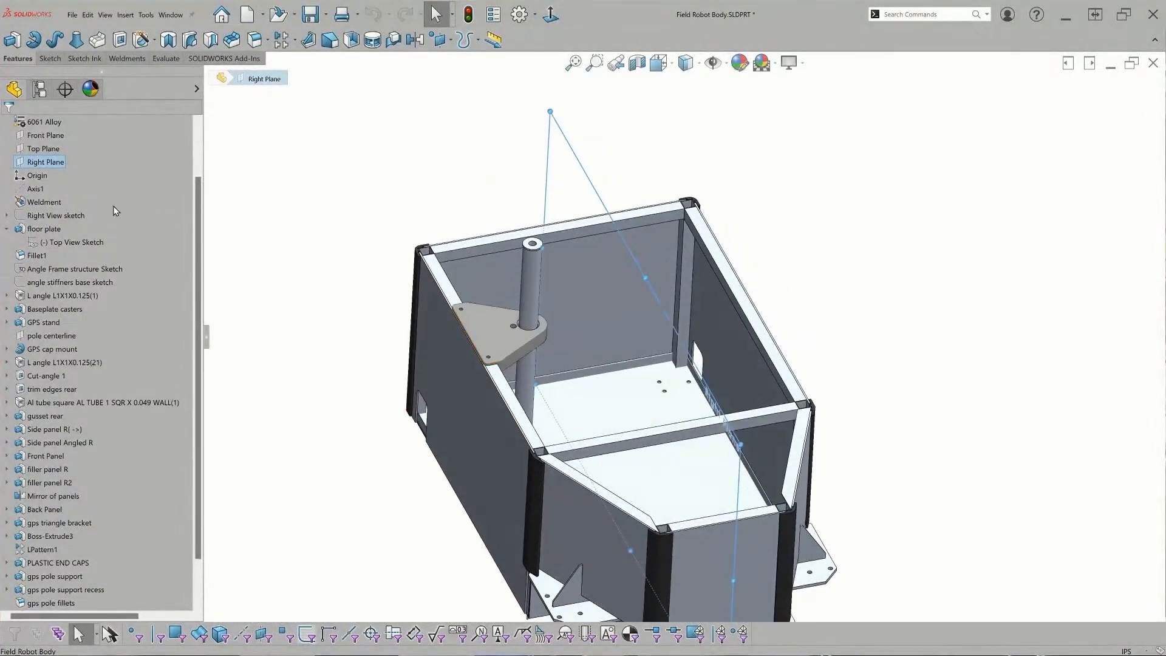
# Recheck the mirrored side panel against the Right Plane running through the body, and clear the selection.
pyautogui.moveTo(358, 182); pyautogui.dragTo(454, 352, button='middle')
pyautogui.click(454, 352)
pyautogui.moveTo(443, 249); pyautogui.dragTo(530, 403, button='middle')
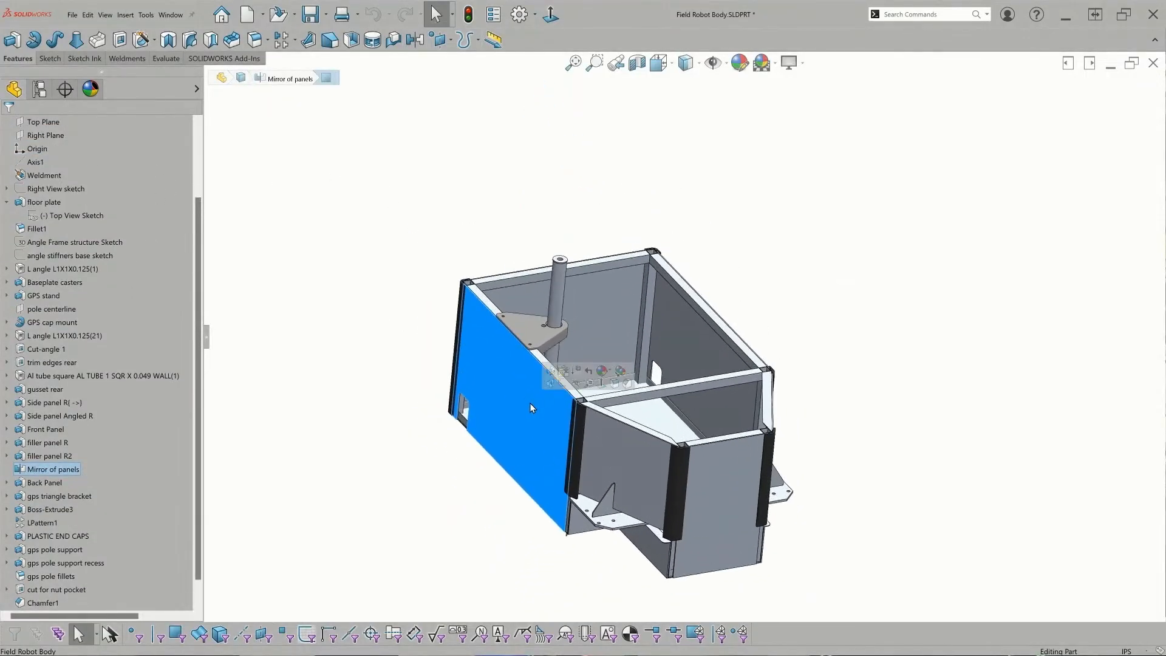
pyautogui.moveTo(373, 382); pyautogui.dragTo(106, 232, button='middle')
pyautogui.scroll(2, 41, 194)
pyautogui.click(52, 219)
pyautogui.scroll(-1, 626, 304)
pyautogui.moveTo(638, 289); pyautogui.dragTo(615, 331, button='middle')
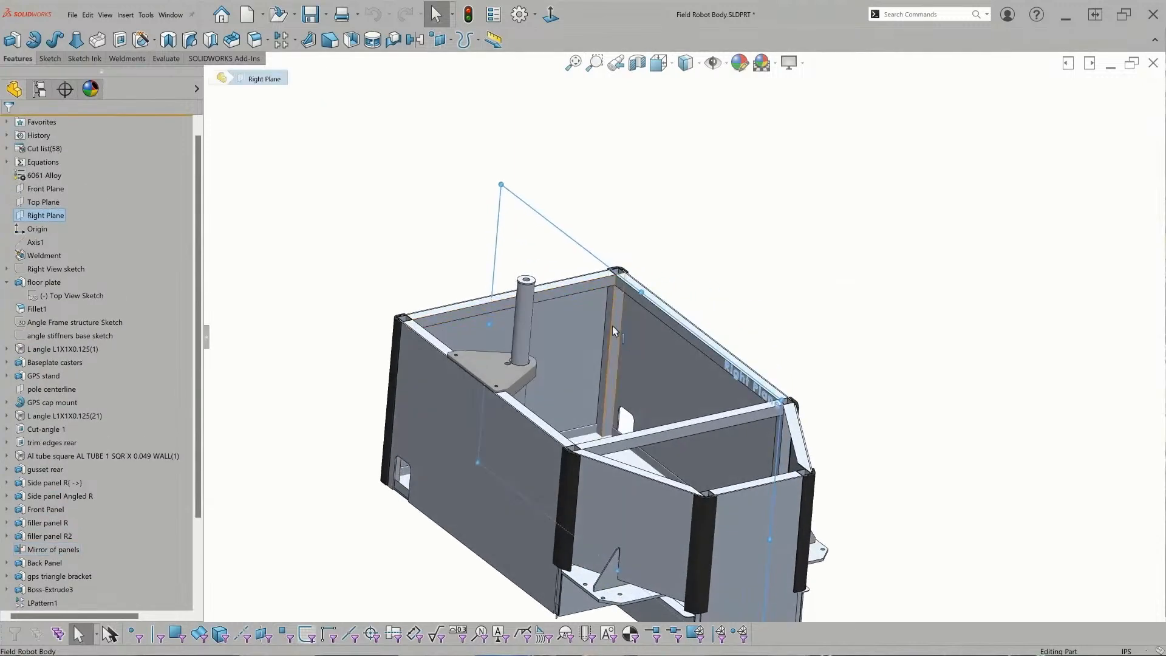
pyautogui.moveTo(425, 255); pyautogui.dragTo(108, 209, button='middle')
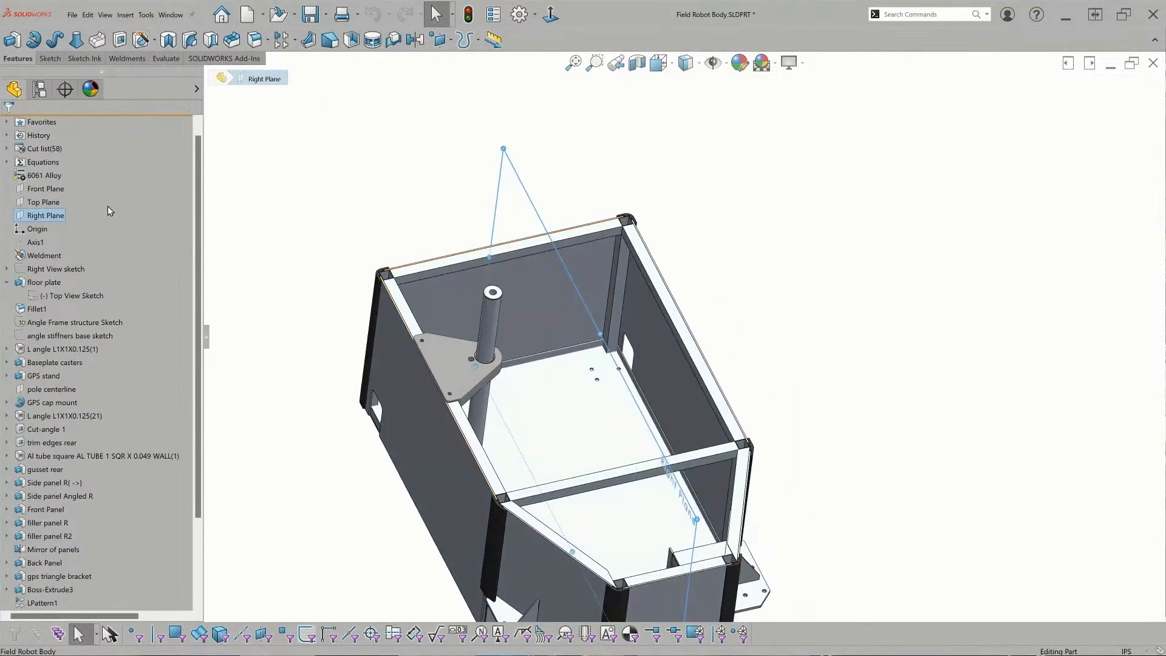
pyautogui.click(339, 236)
# Open the floor plate's Top View Sketch for editing and examine the corner near the 3.60 dimension.
pyautogui.scroll(1, 44, 194)
pyautogui.click(59, 309)
pyautogui.click(64, 298)
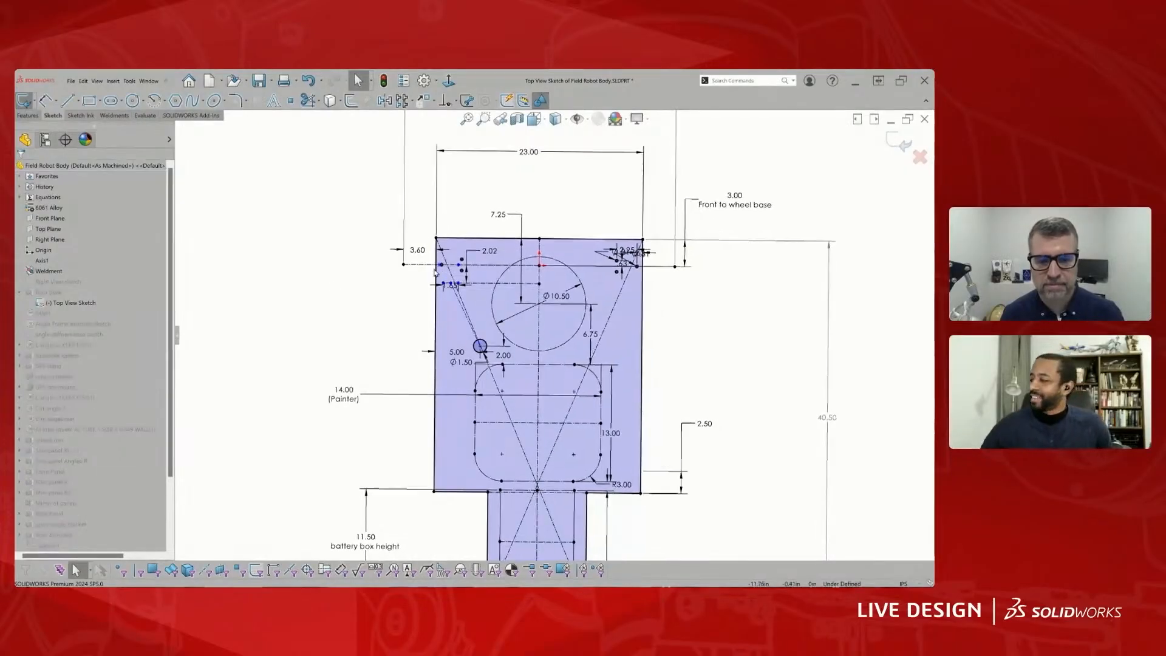
pyautogui.scroll(6, 358, 279)
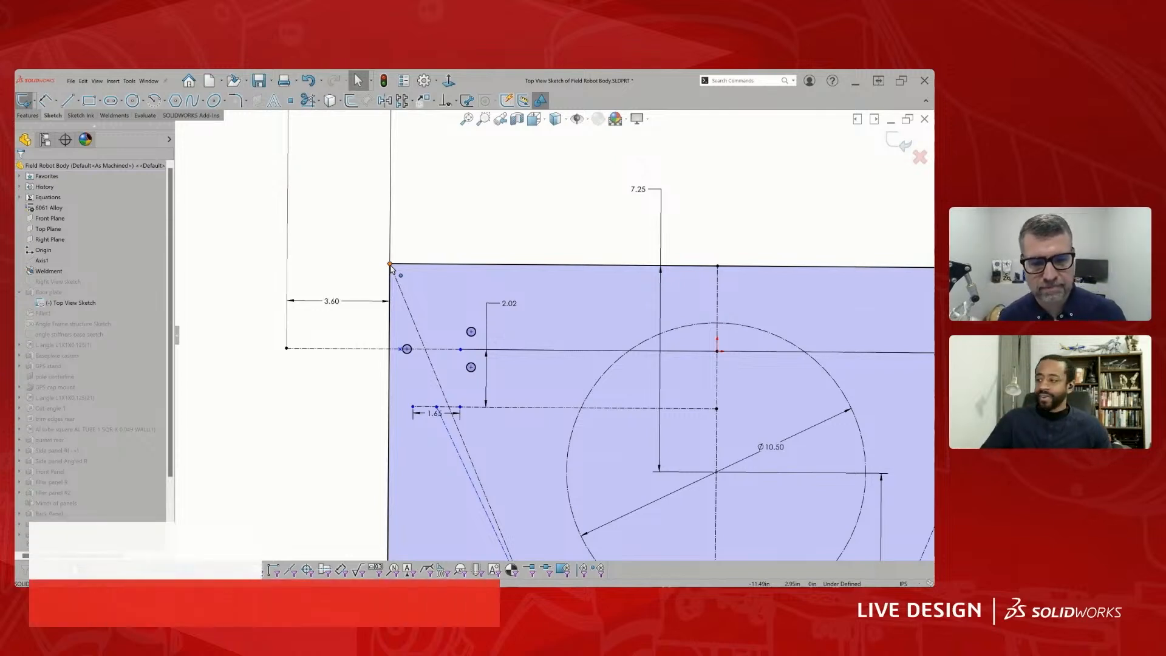
pyautogui.scroll(-1, 386, 269)
pyautogui.scroll(-1, 379, 266)
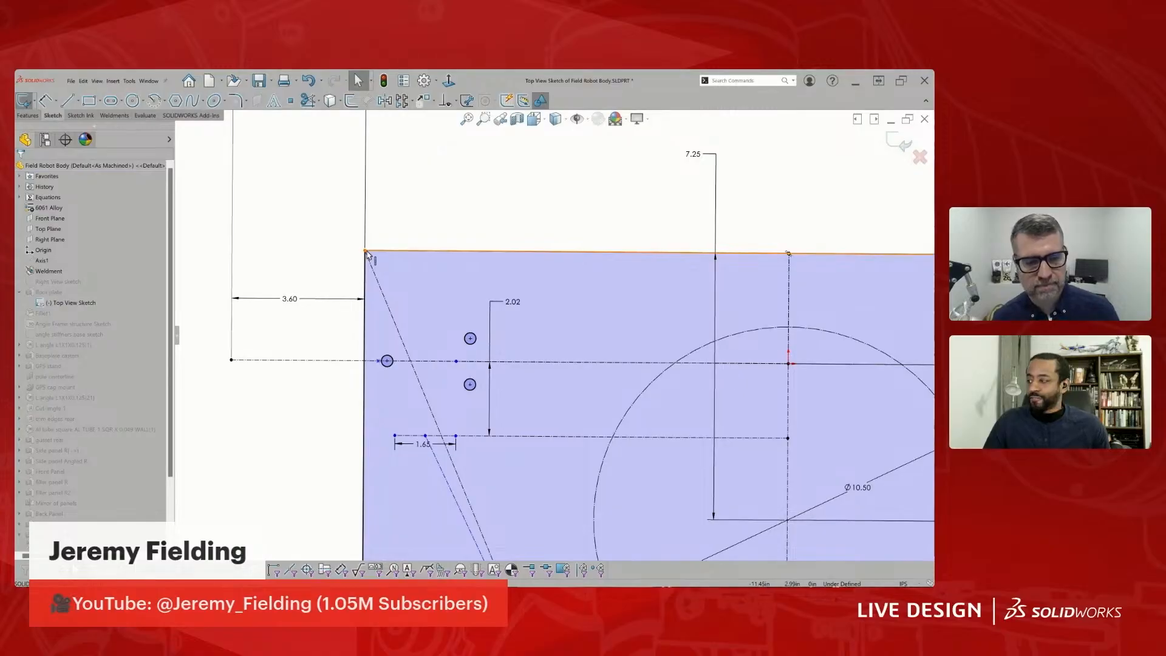
# Examine the "Front to wheel base" dimension and the surrounding layout in the Top View Sketch, and leave the sketch without changes.
pyautogui.scroll(2, 367, 255)
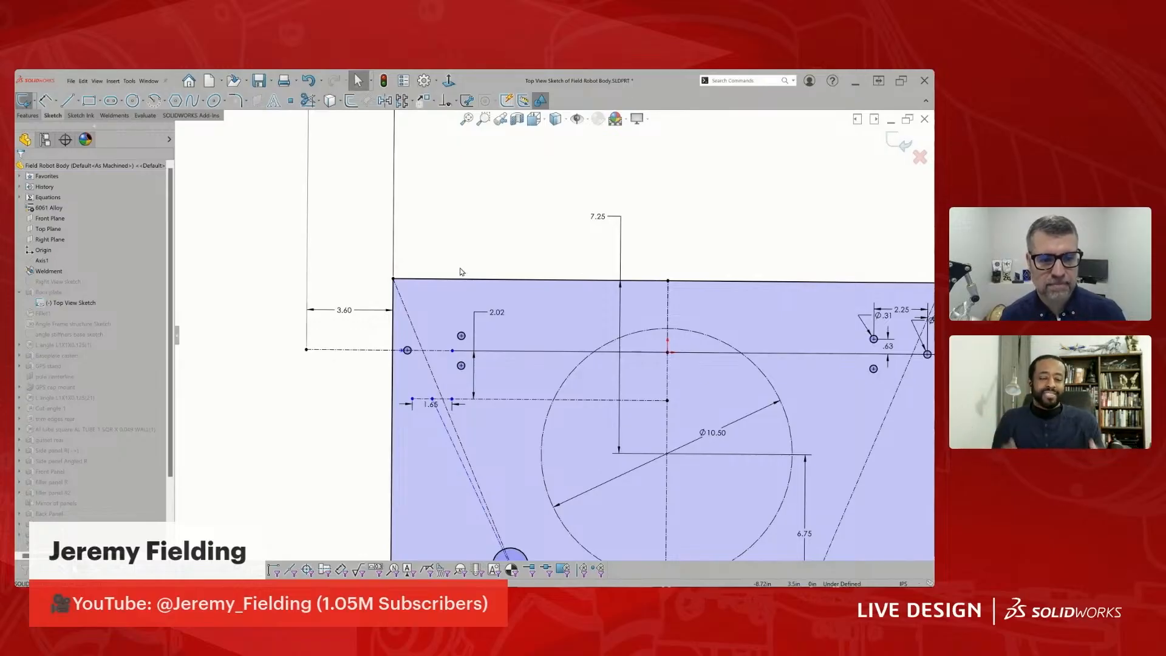
pyautogui.press('f')
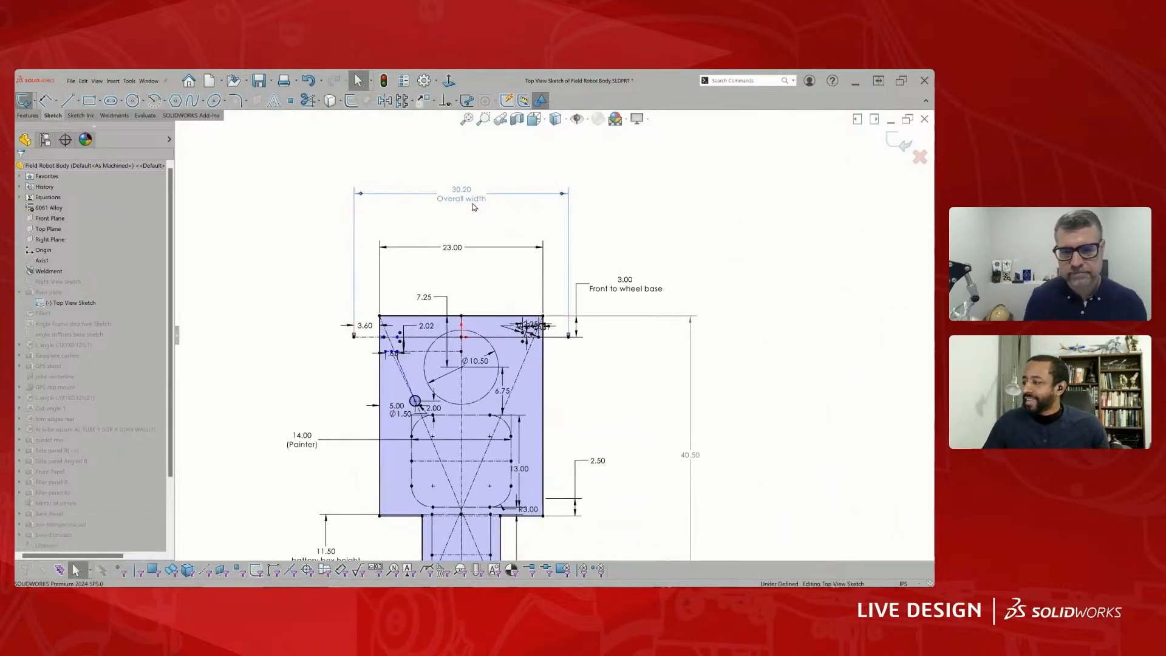
pyautogui.click(629, 289)
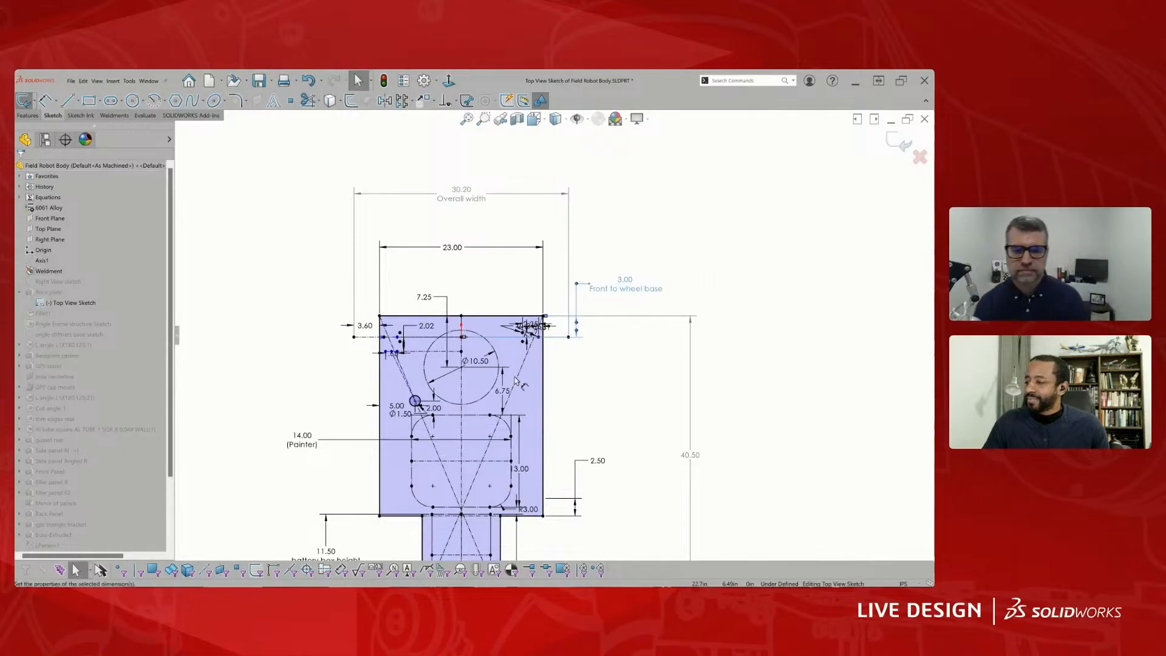
pyautogui.scroll(-3, 525, 373)
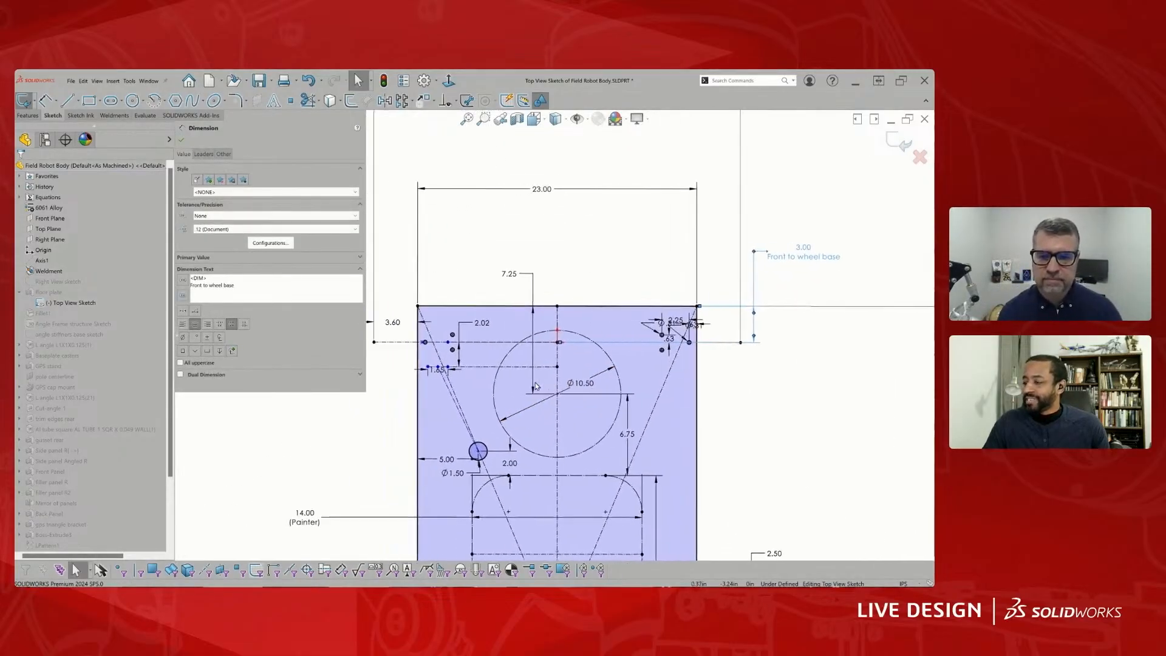
pyautogui.scroll(2, 785, 397)
pyautogui.scroll(1, 784, 396)
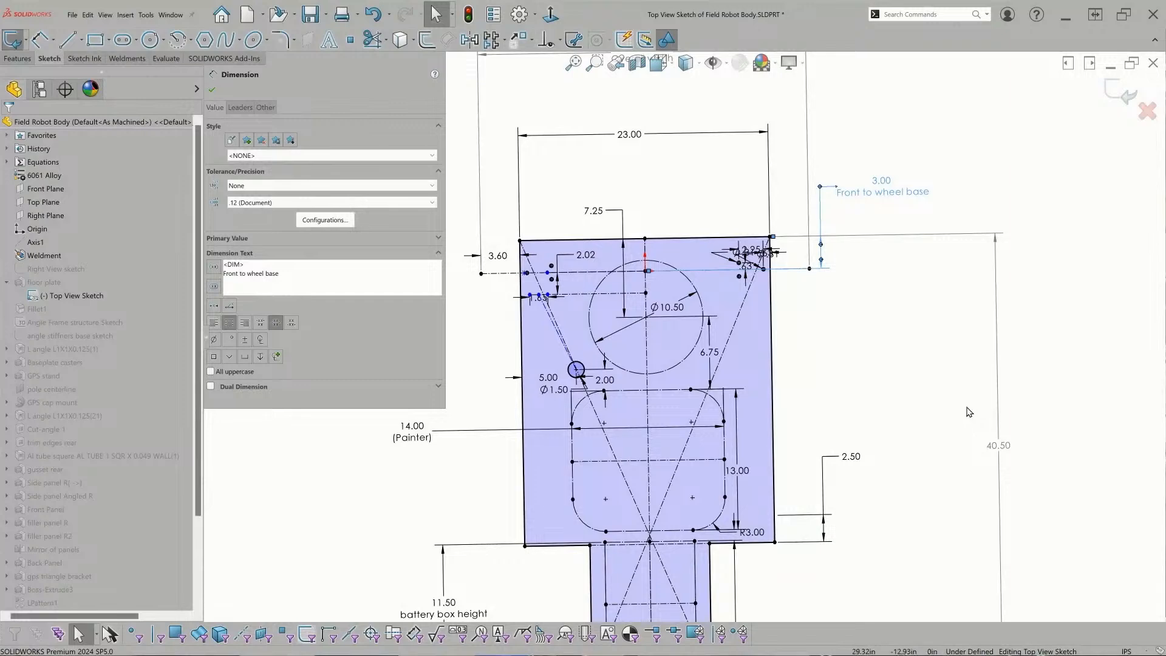
pyautogui.scroll(-2, 857, 442)
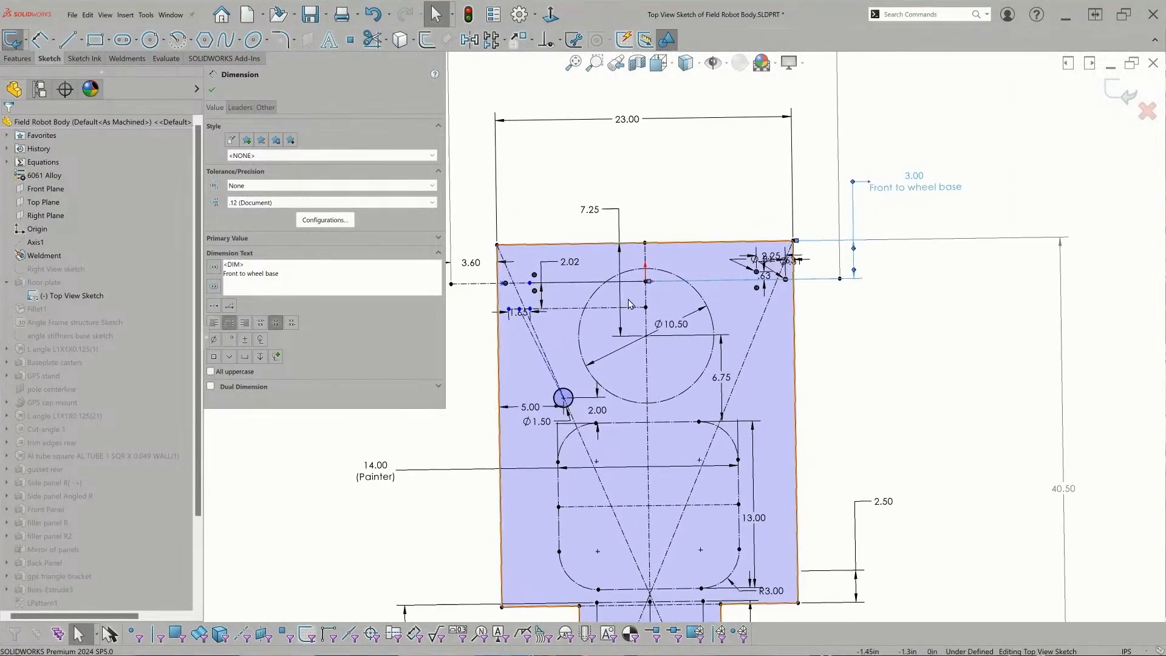
pyautogui.scroll(-2, 933, 203)
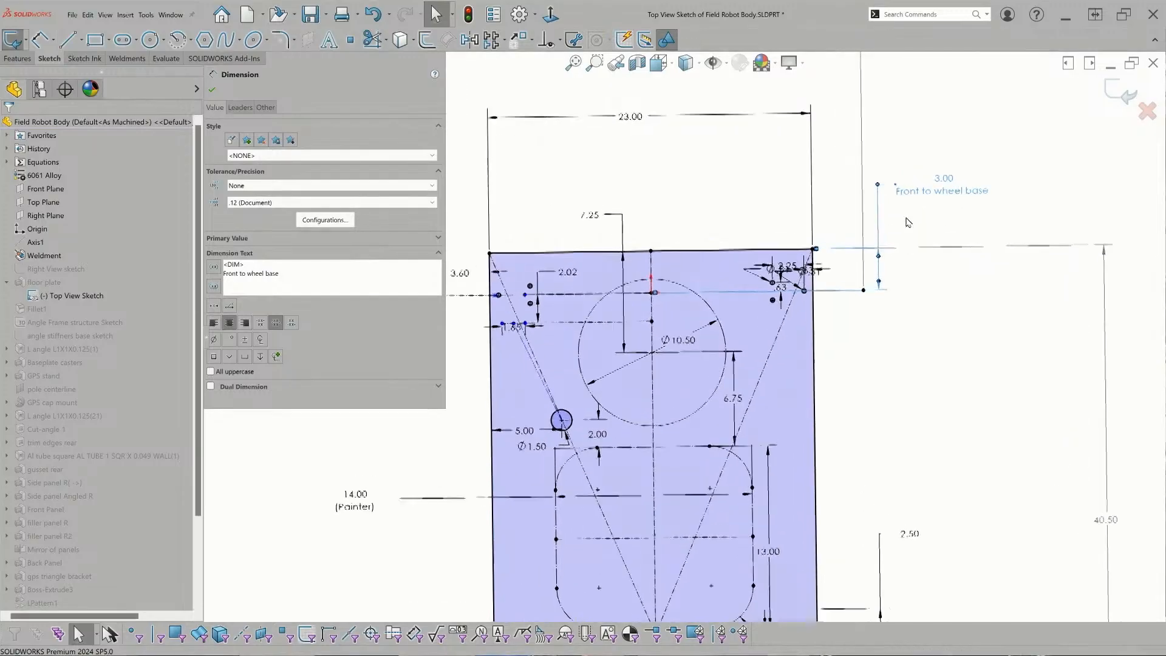
pyautogui.scroll(3, 864, 221)
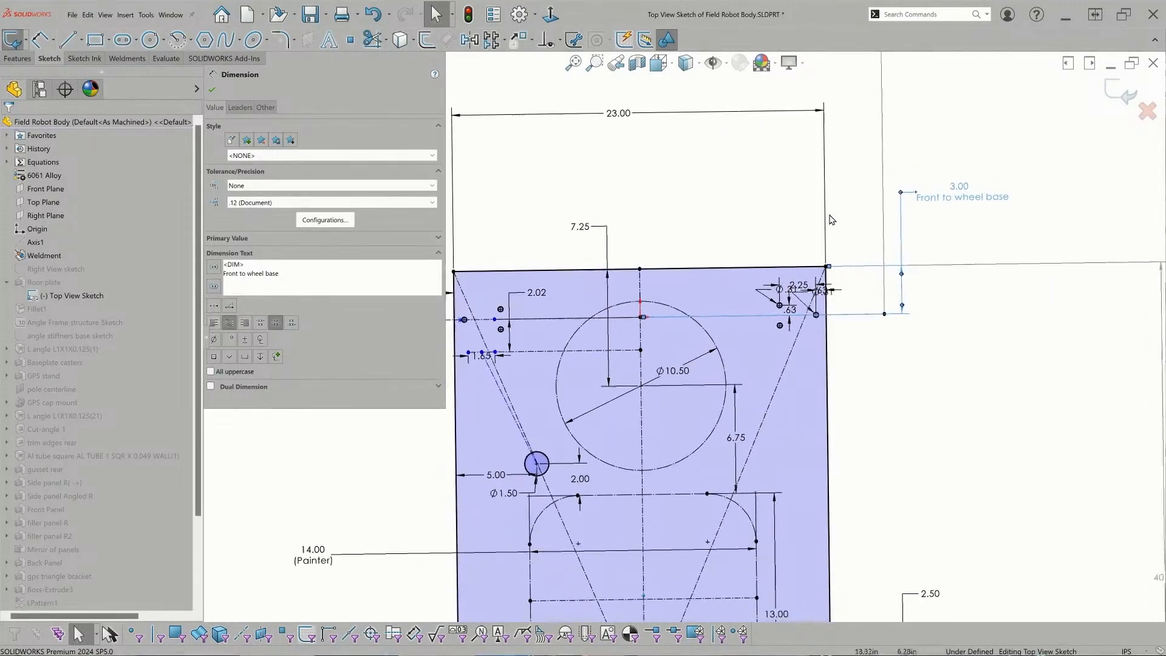
pyautogui.click(214, 90)
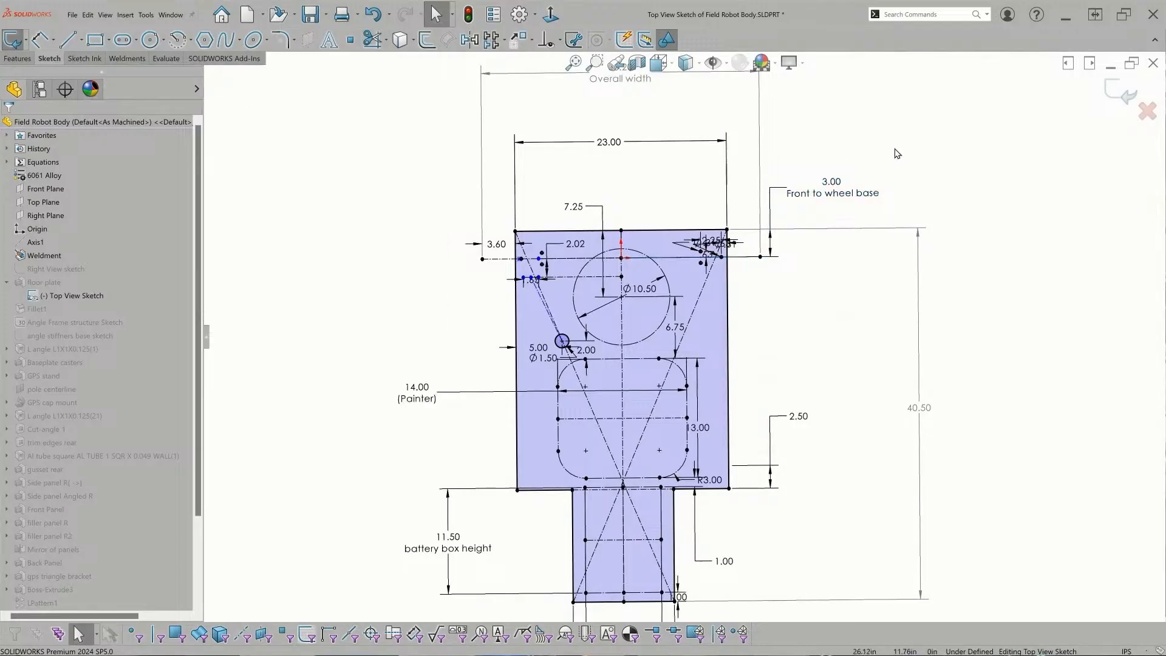
pyautogui.click(1138, 117)
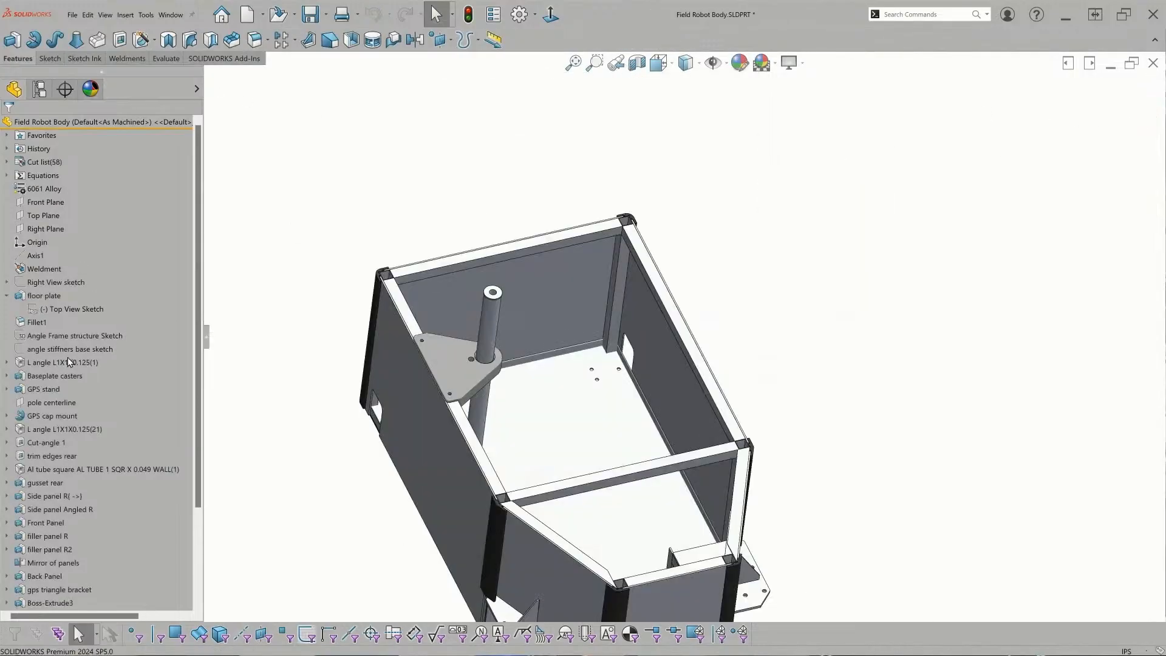
# Highlight the GPS stand feature, filter the feature tree for "gps", and clear both the filter and the selection.
pyautogui.scroll(-2, 67, 357)
pyautogui.click(42, 322)
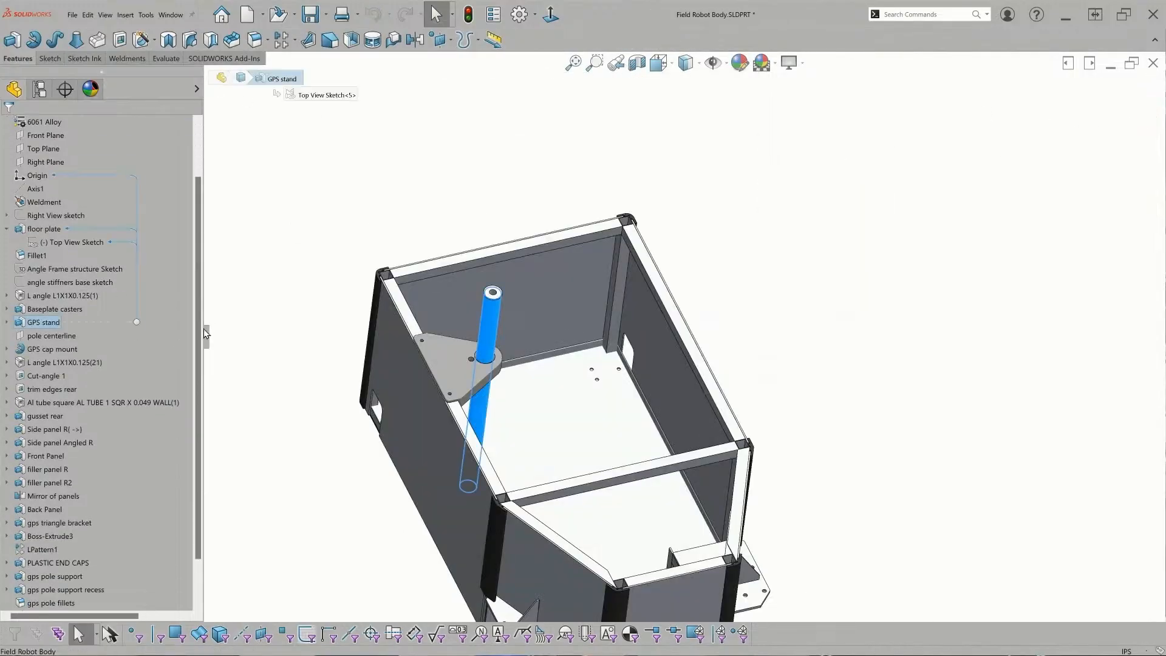
pyautogui.scroll(2, 65, 231)
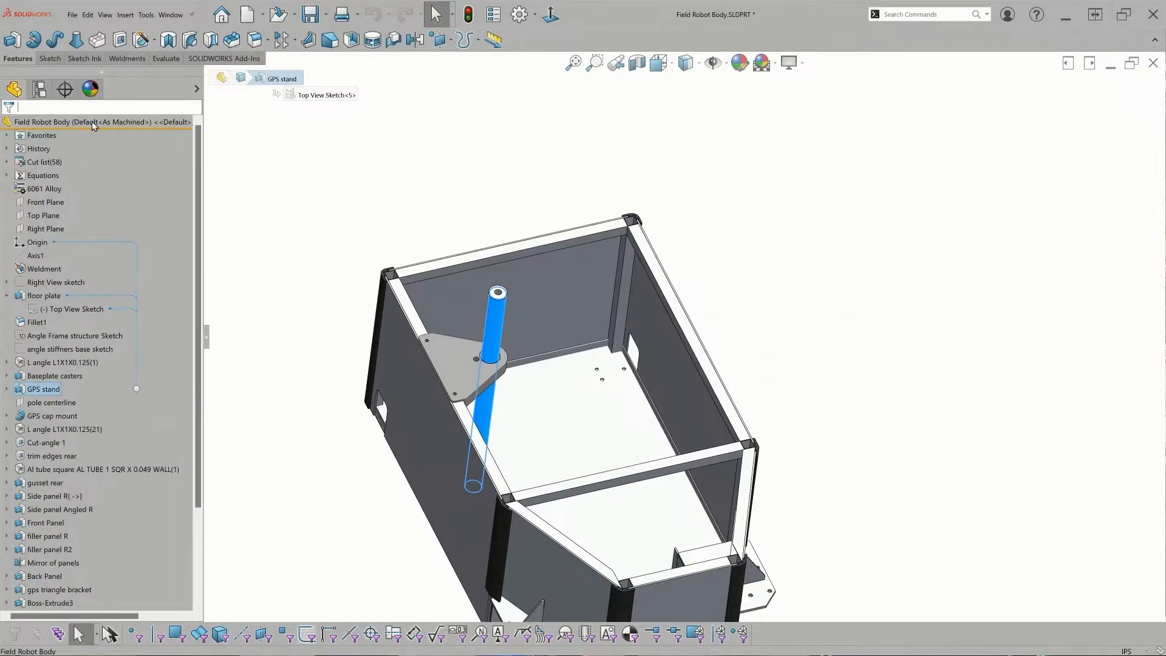
pyautogui.write('gps')
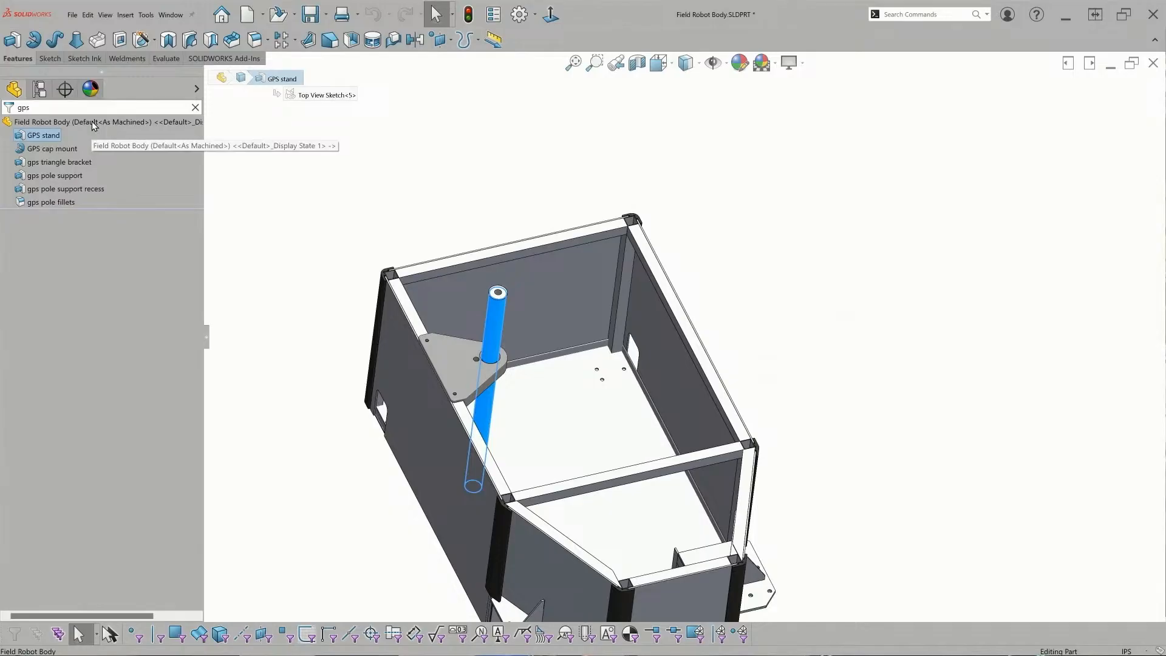
pyautogui.click(195, 108)
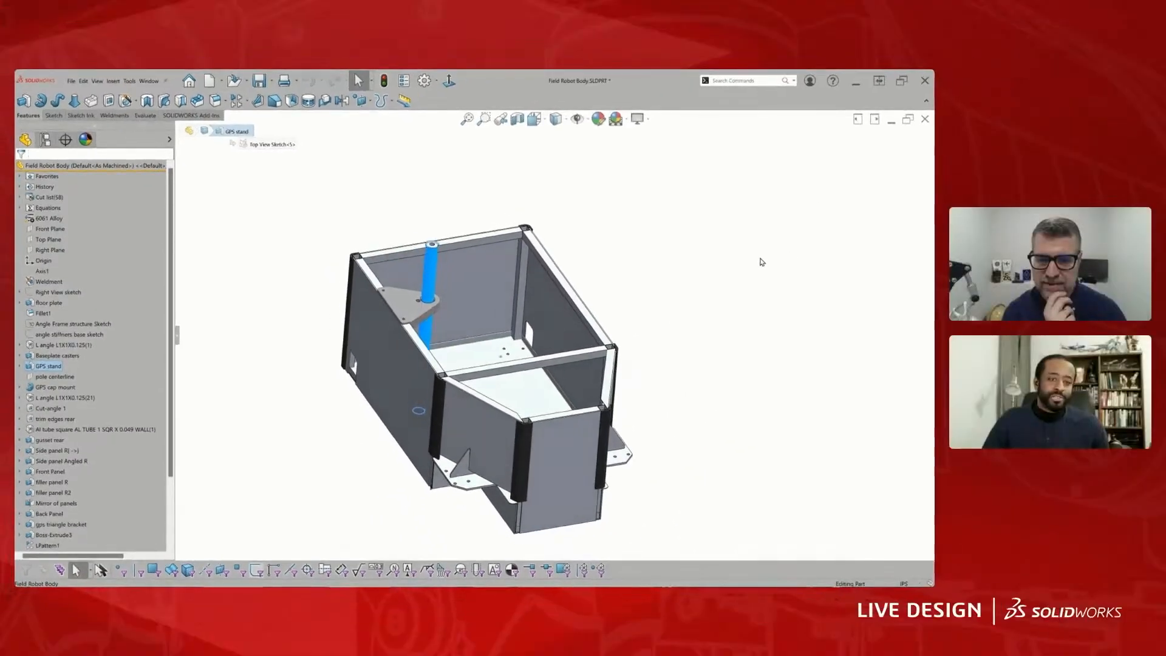
pyautogui.click(804, 308)
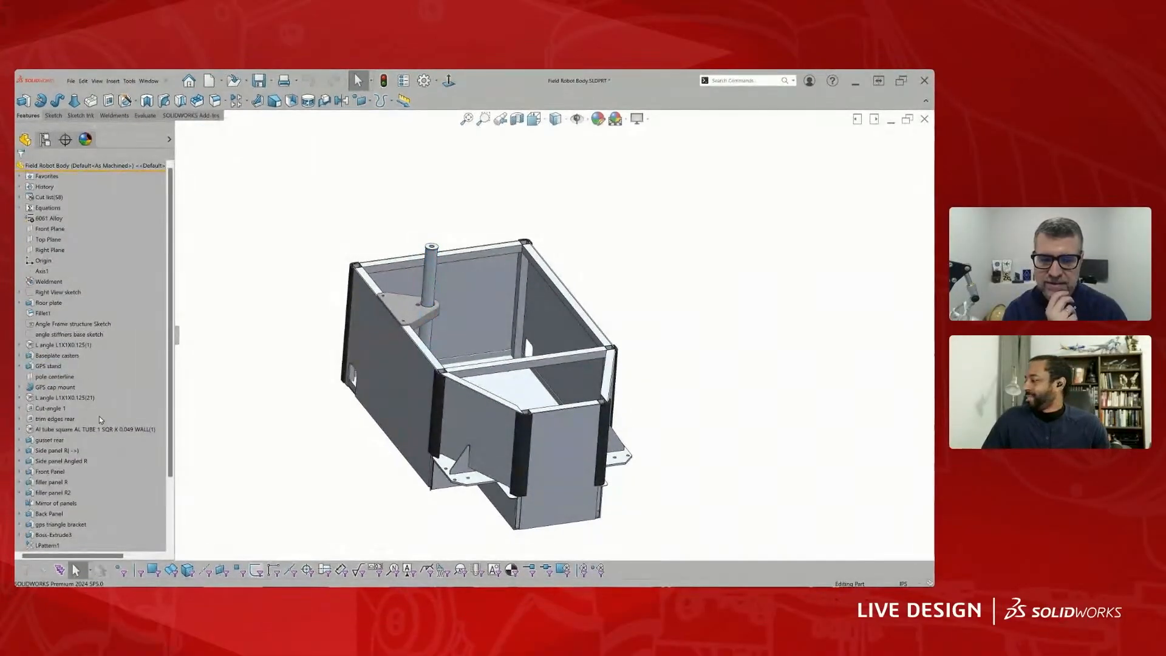
pyautogui.scroll(-1, 100, 405)
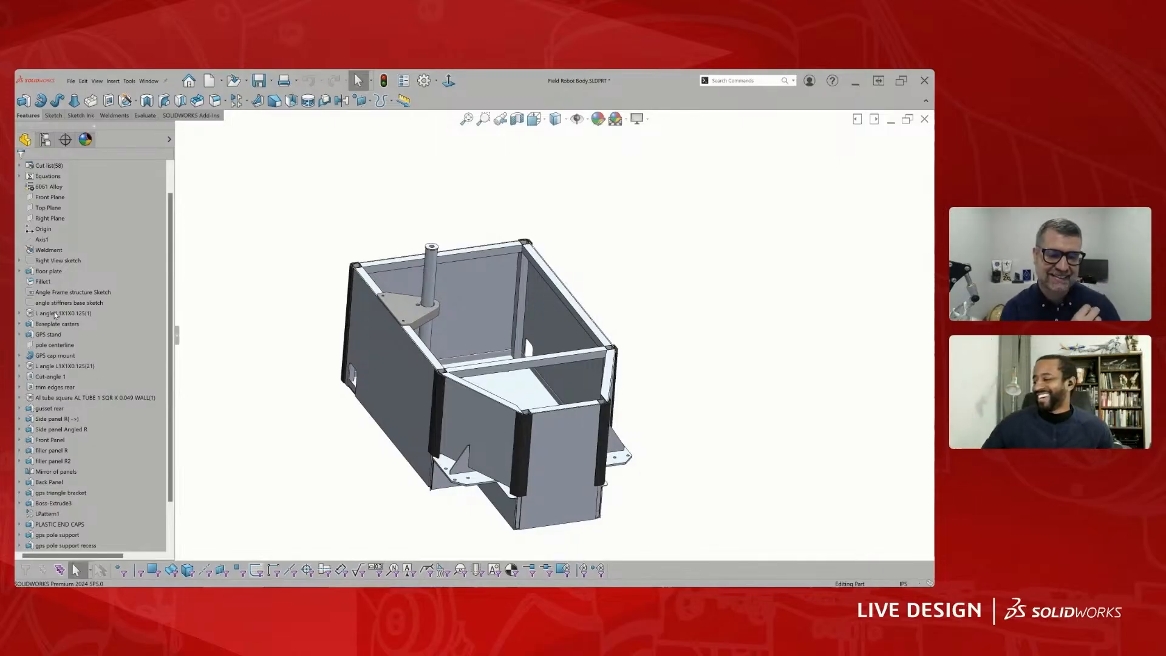
pyautogui.moveTo(554, 237); pyautogui.dragTo(753, 340, button='middle')
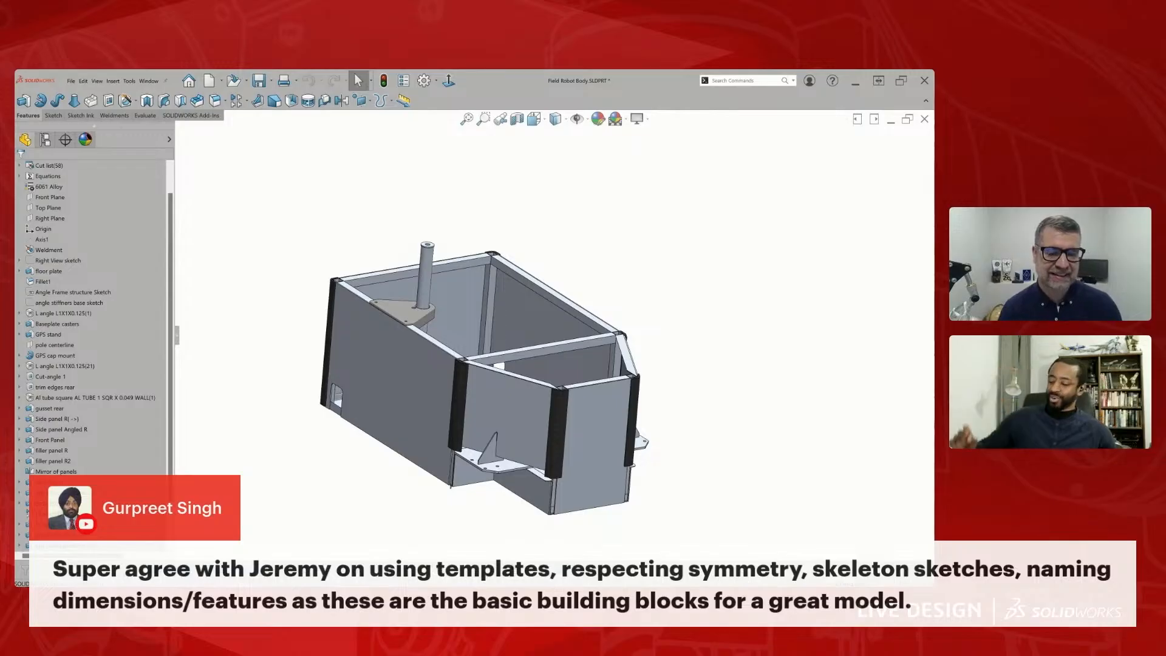
# Bring up the shortcut bar beside the model and search all commands for "boss".
pyautogui.press('s')
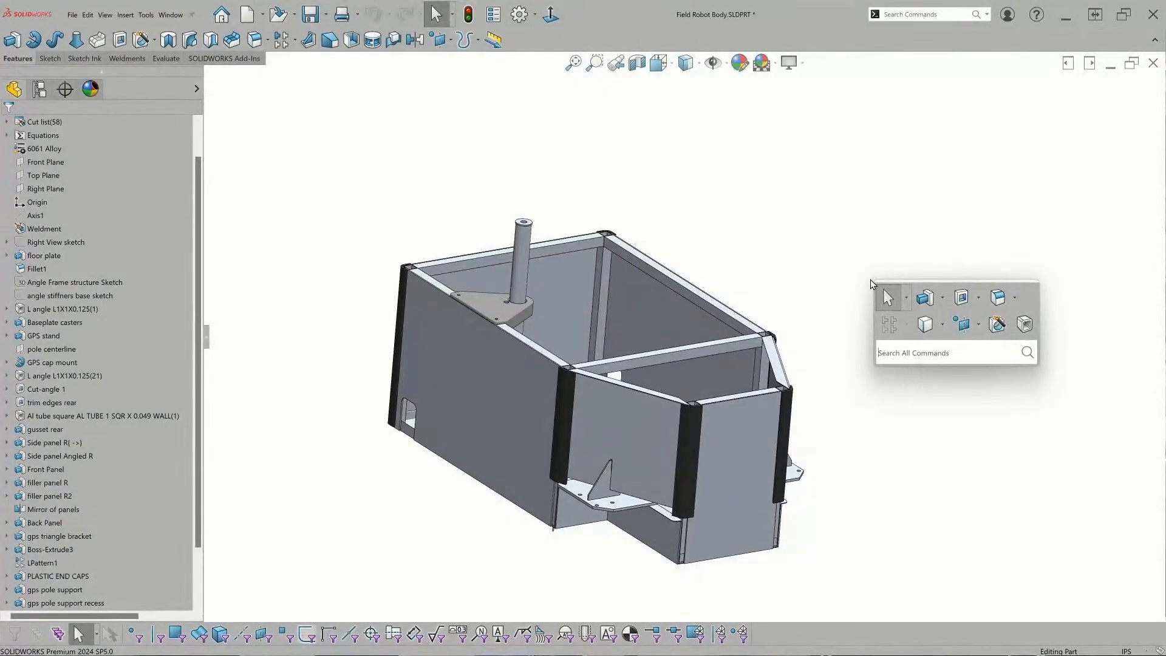
pyautogui.click(940, 302)
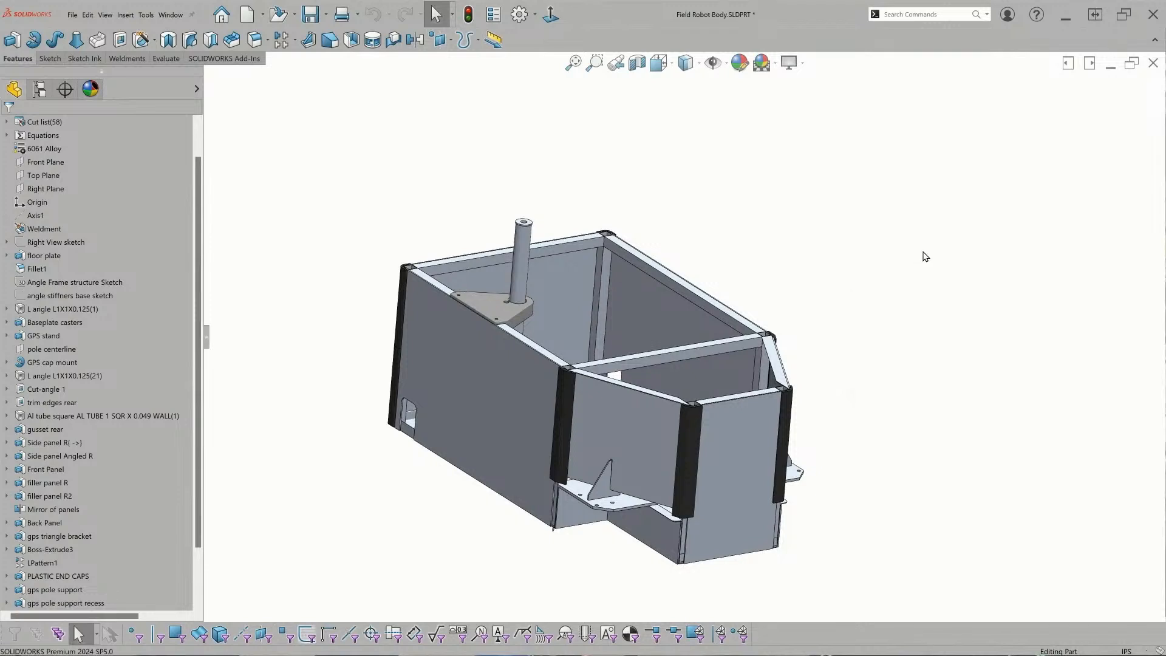
pyautogui.press('s')
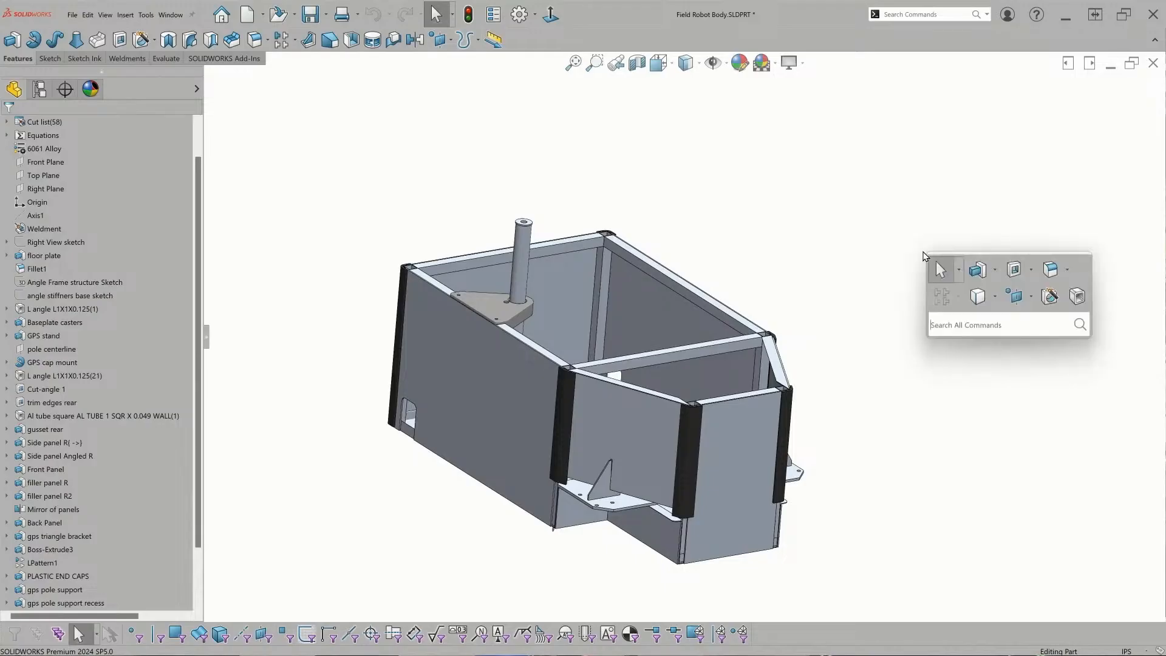
pyautogui.write('boss')
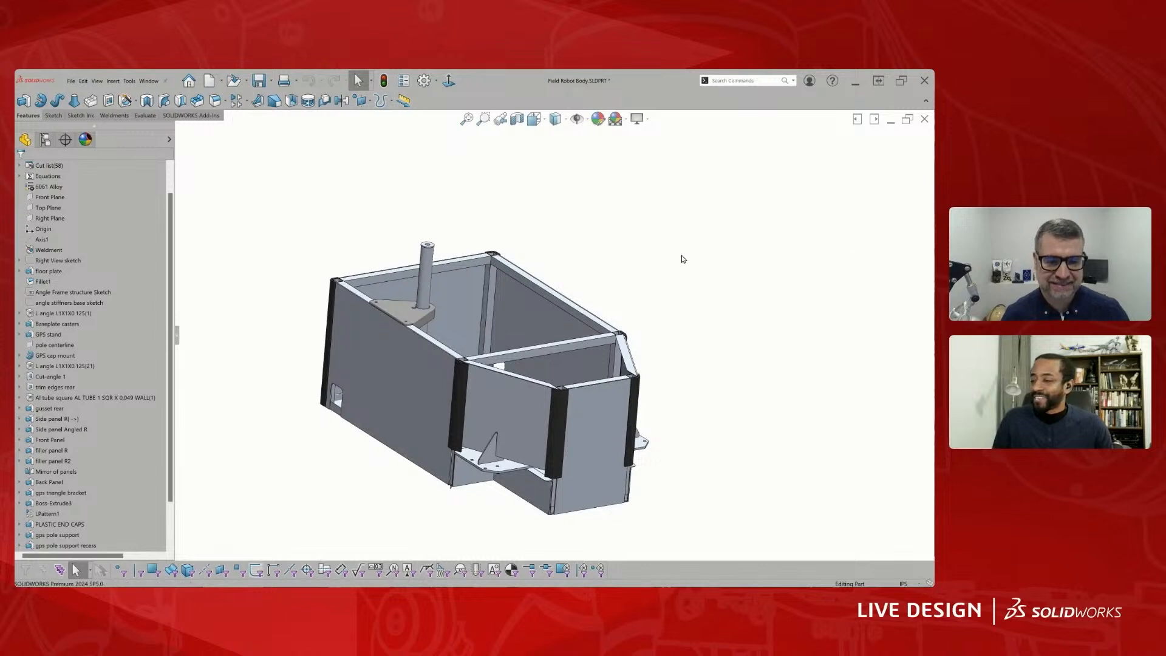
pyautogui.click(734, 80)
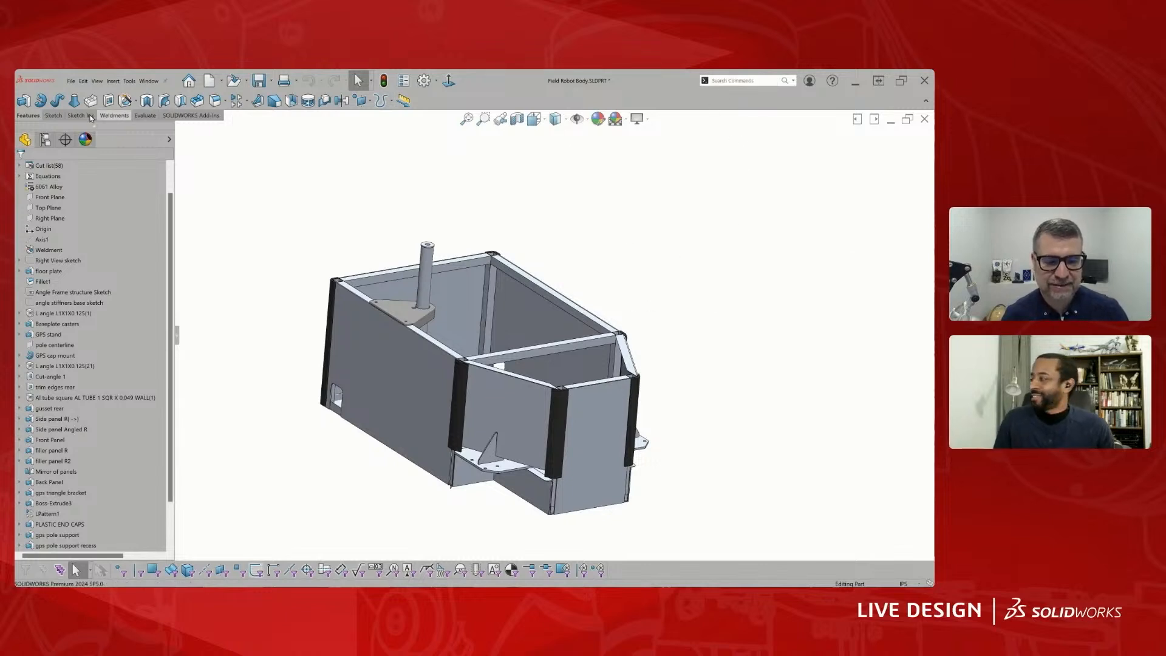
pyautogui.click(54, 116)
pyautogui.click(80, 116)
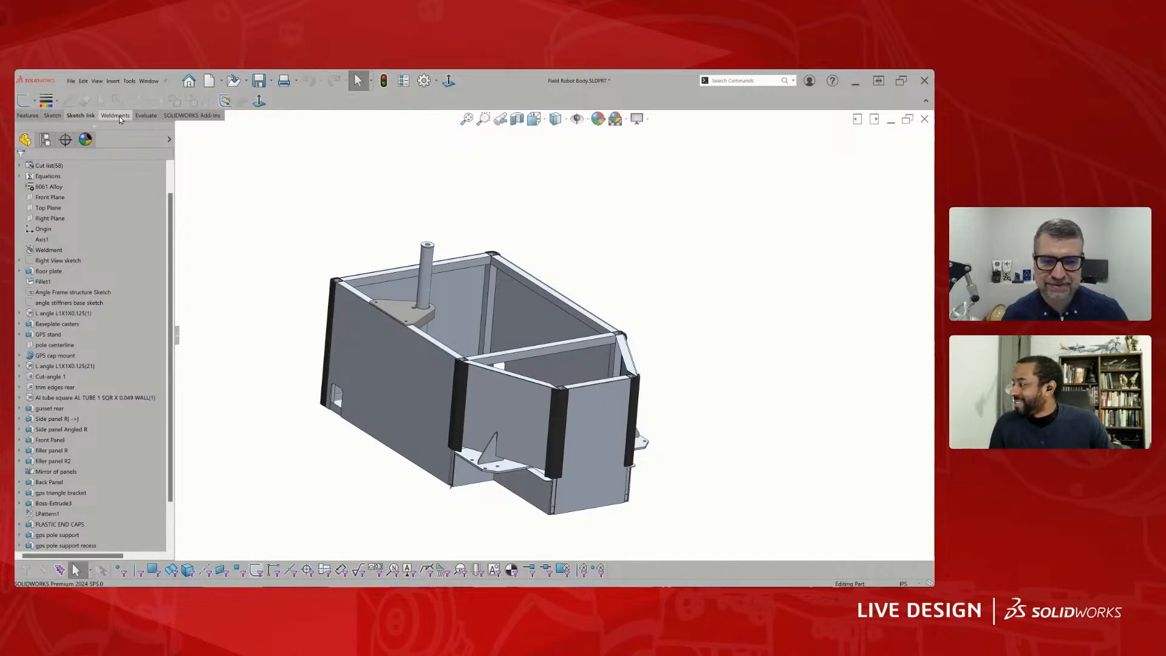
pyautogui.click(143, 117)
pyautogui.click(52, 115)
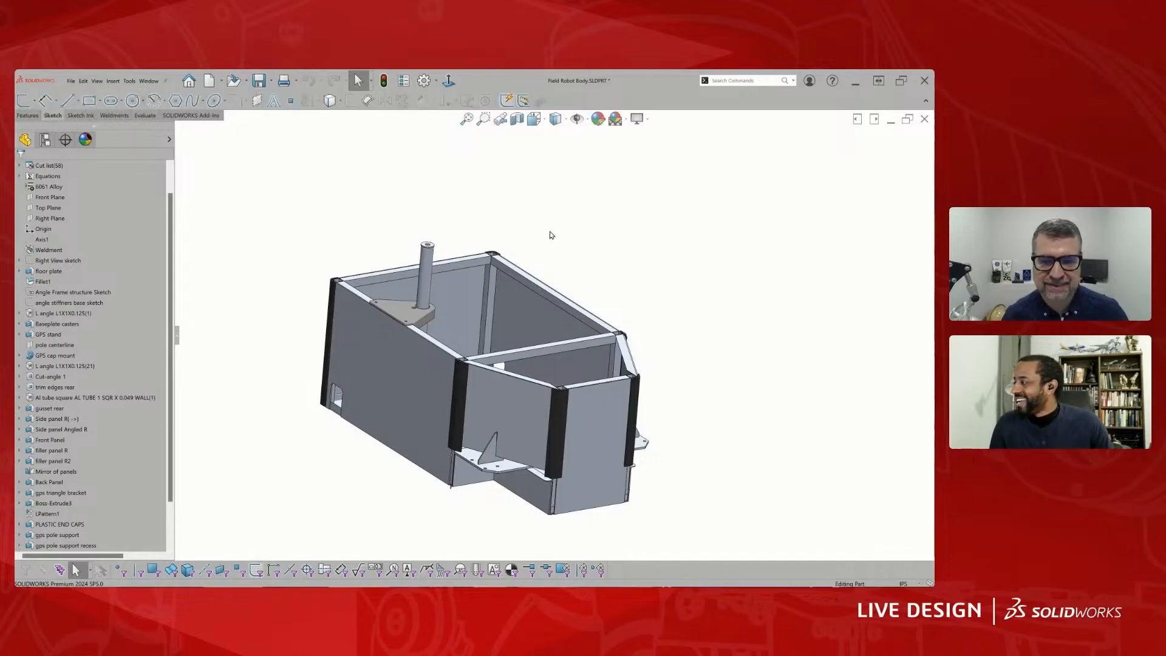
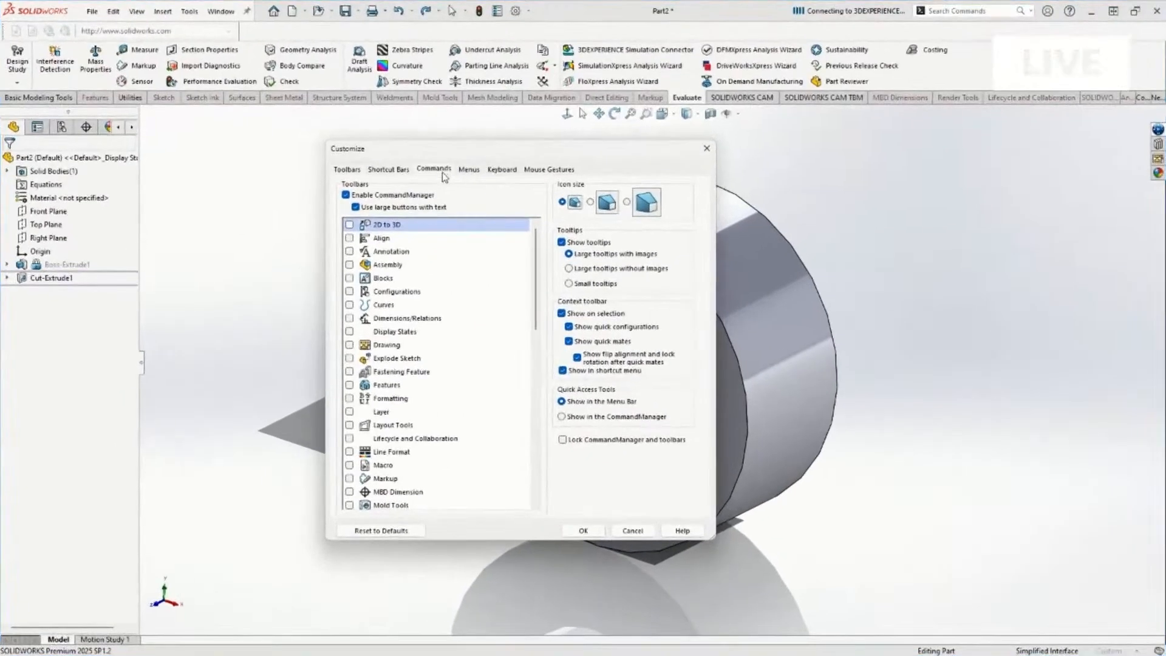
# Find the New Macro Button command by searching the customizable commands for "macro", and add it to the Evaluate commands below Costing.
pyautogui.click(434, 169)
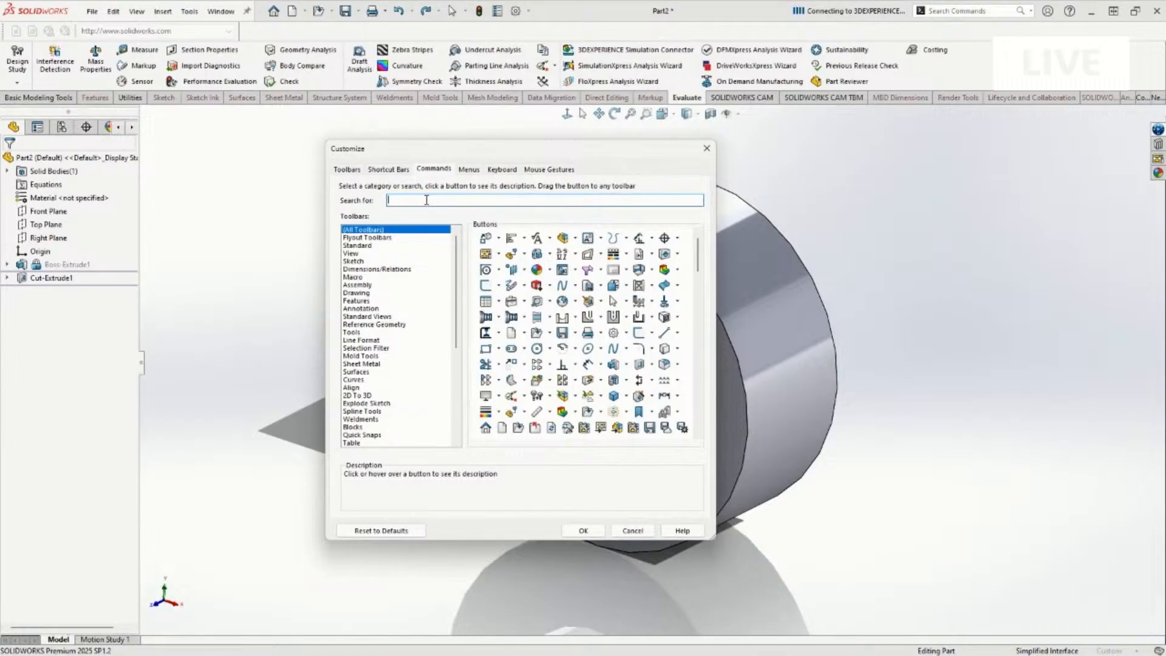
pyautogui.write('macro')
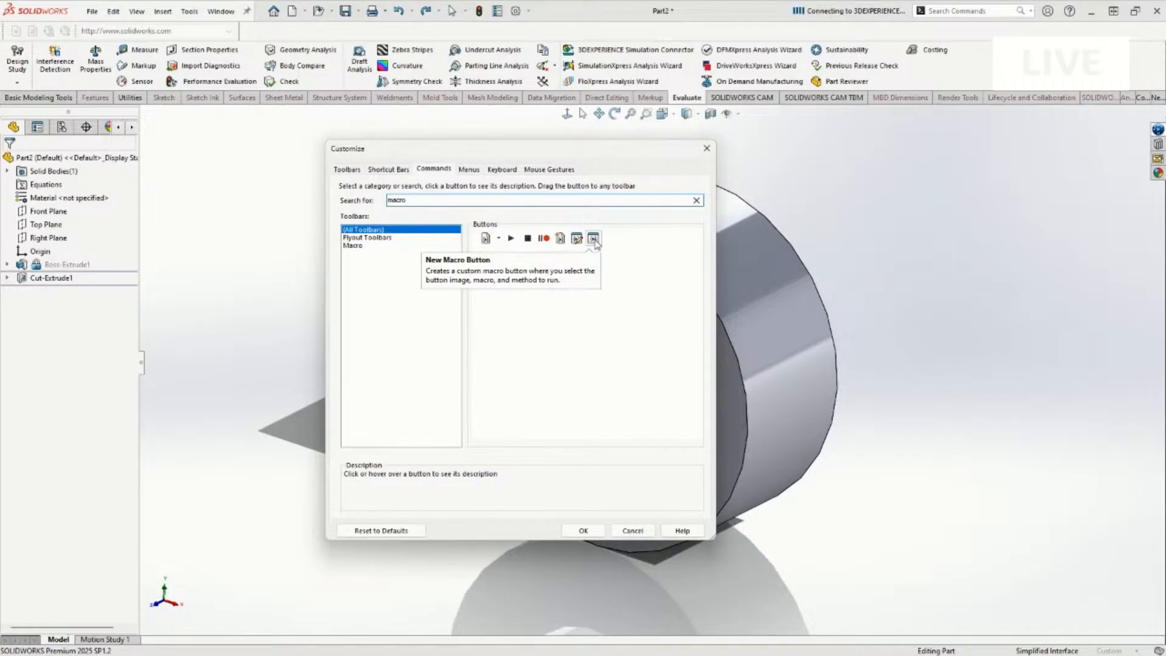
pyautogui.moveTo(595, 243); pyautogui.dragTo(923, 75)
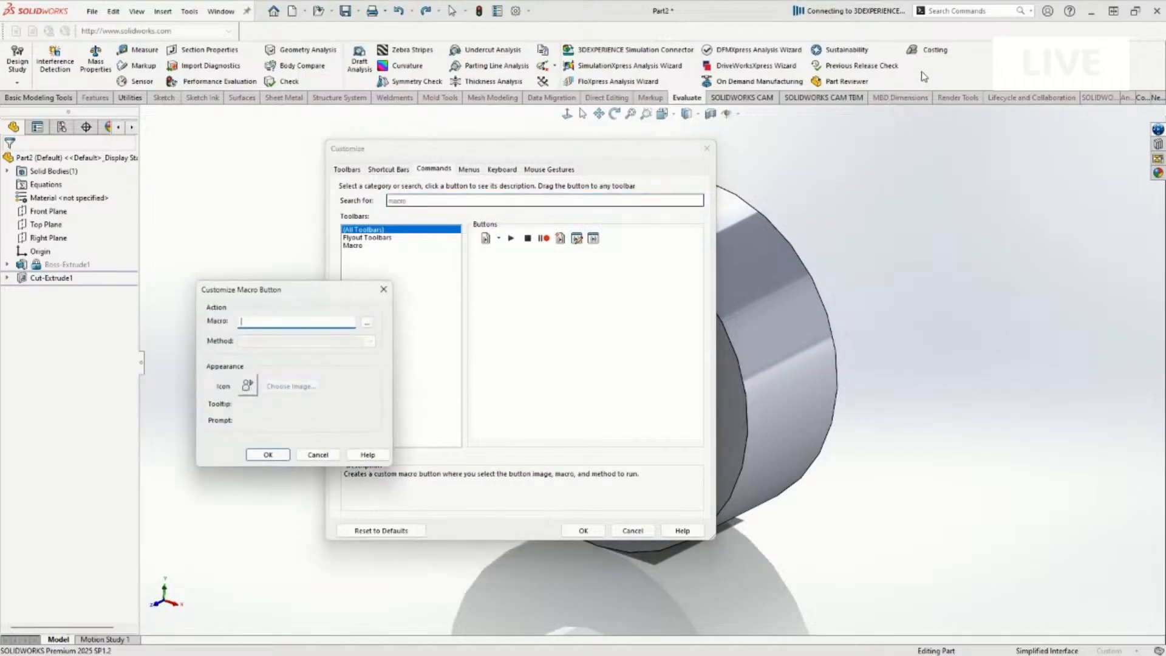
# Assign the macro file CheckUnderDefinedSketches.swp from the LIVE DESIGN 2025 episode folder to the new macro button.
pyautogui.moveTo(336, 292); pyautogui.dragTo(476, 282)
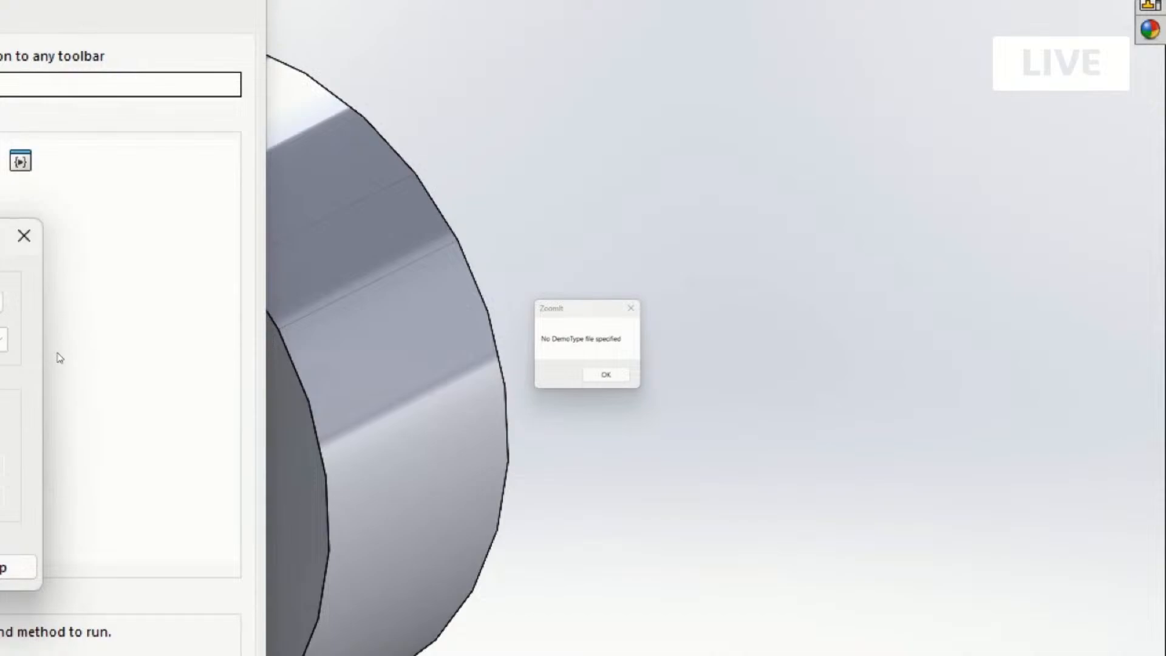
pyautogui.press('Escape')
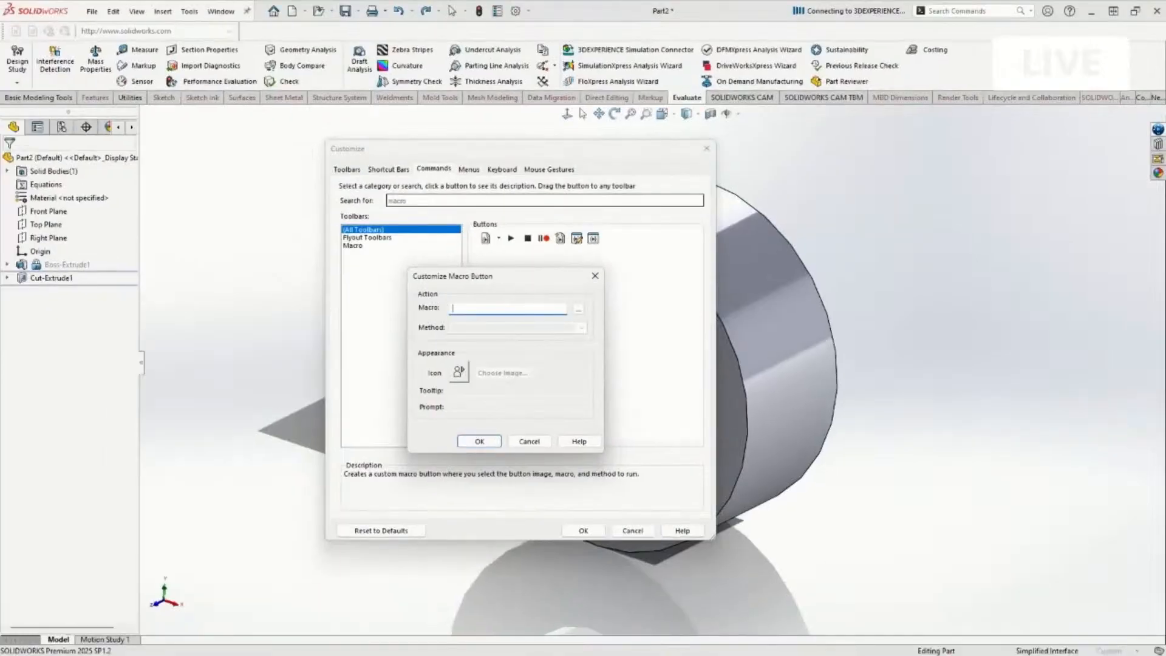
pyautogui.moveTo(524, 276); pyautogui.dragTo(600, 269)
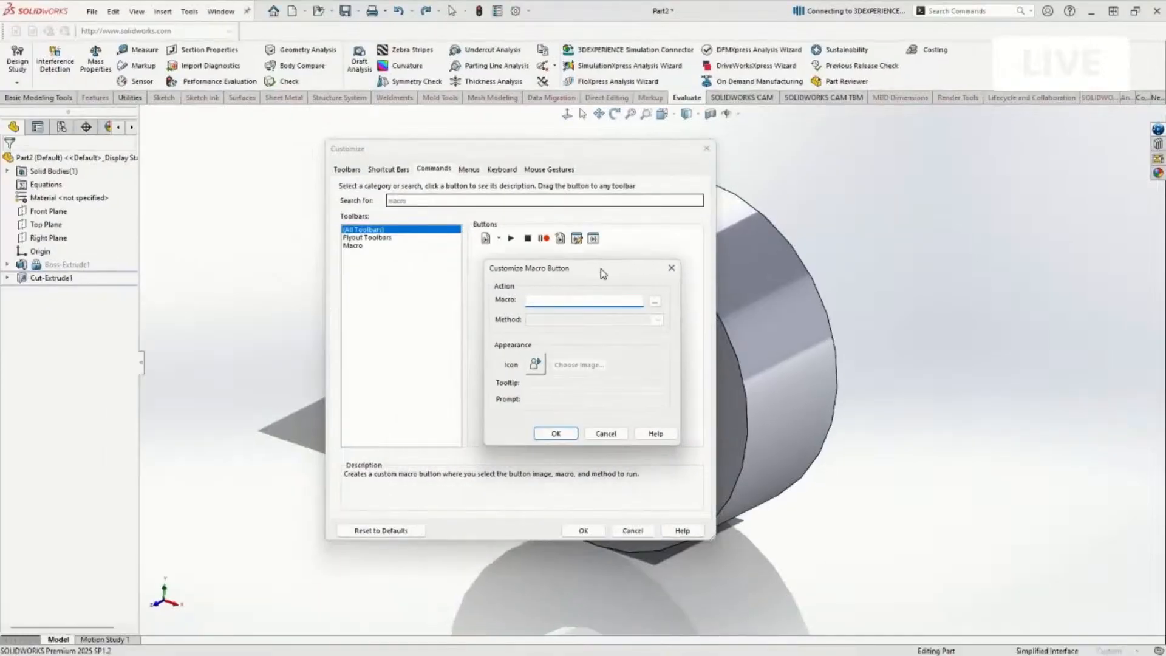
pyautogui.click(655, 304)
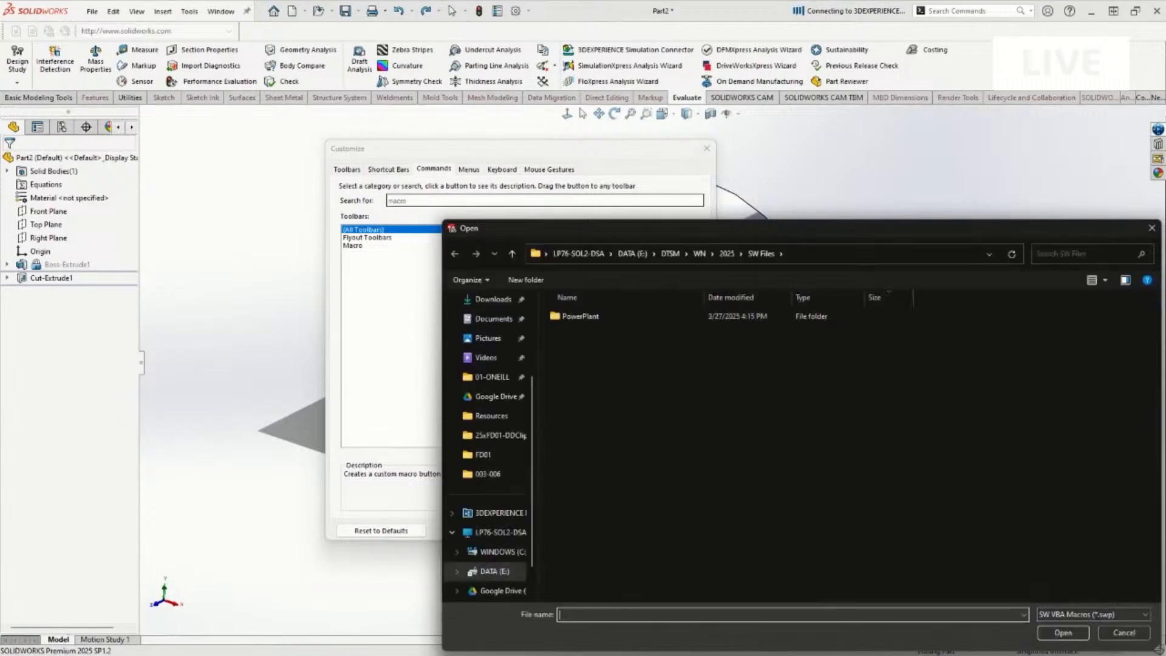
pyautogui.moveTo(771, 229); pyautogui.dragTo(560, 163)
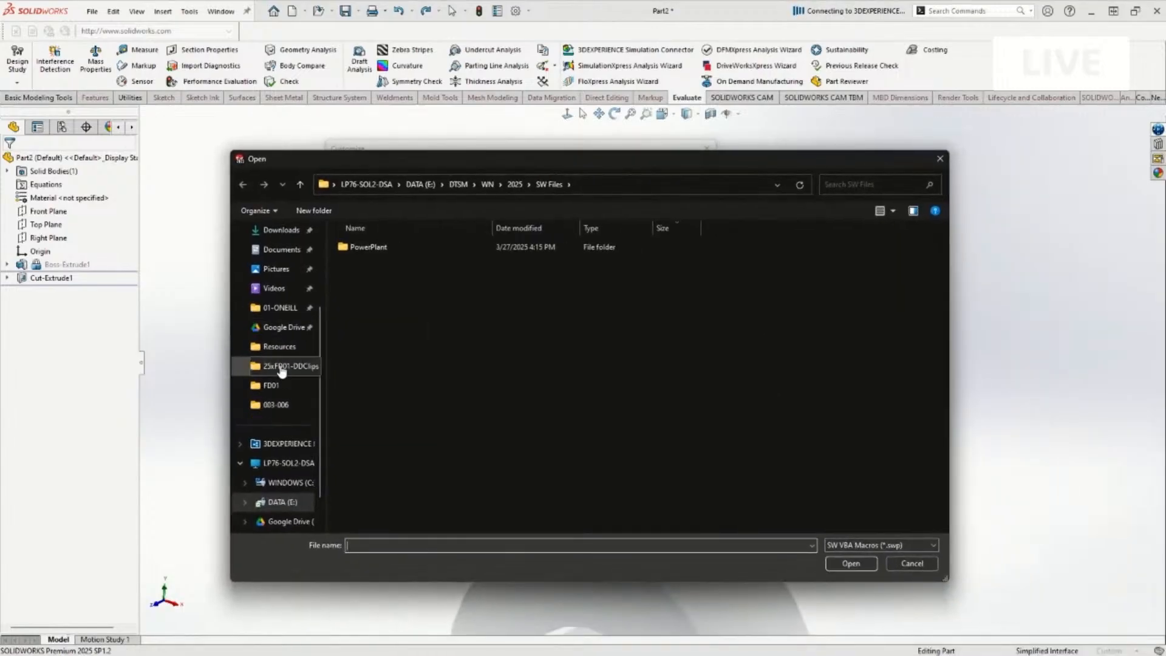
pyautogui.click(279, 307)
pyautogui.click(637, 283)
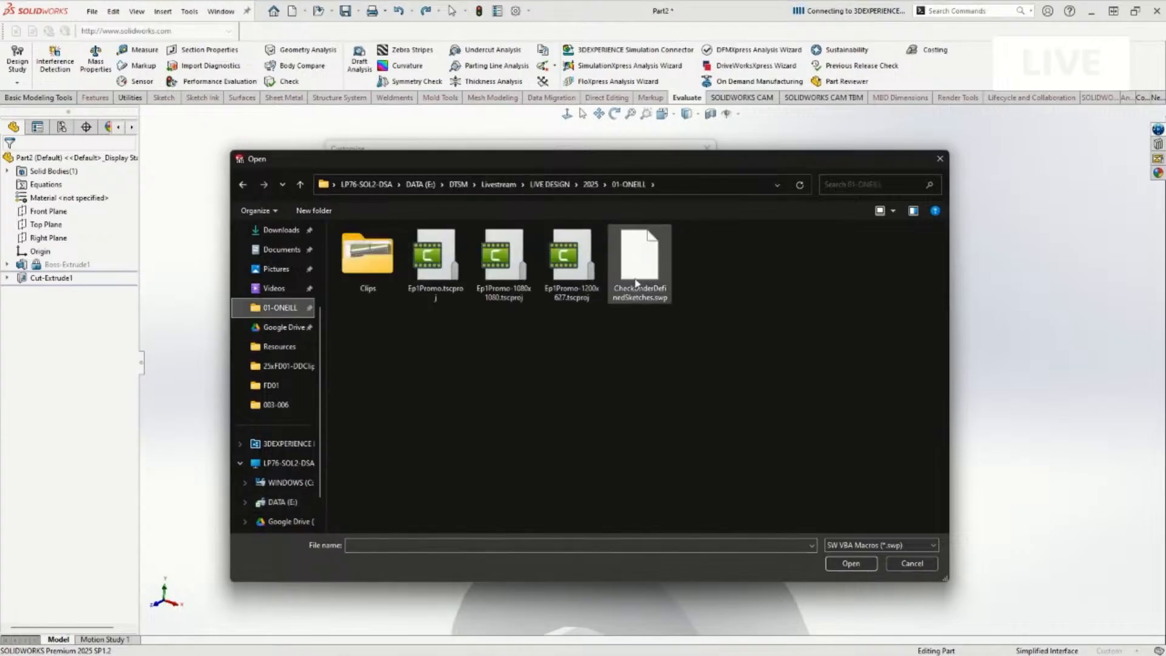
pyautogui.click(859, 565)
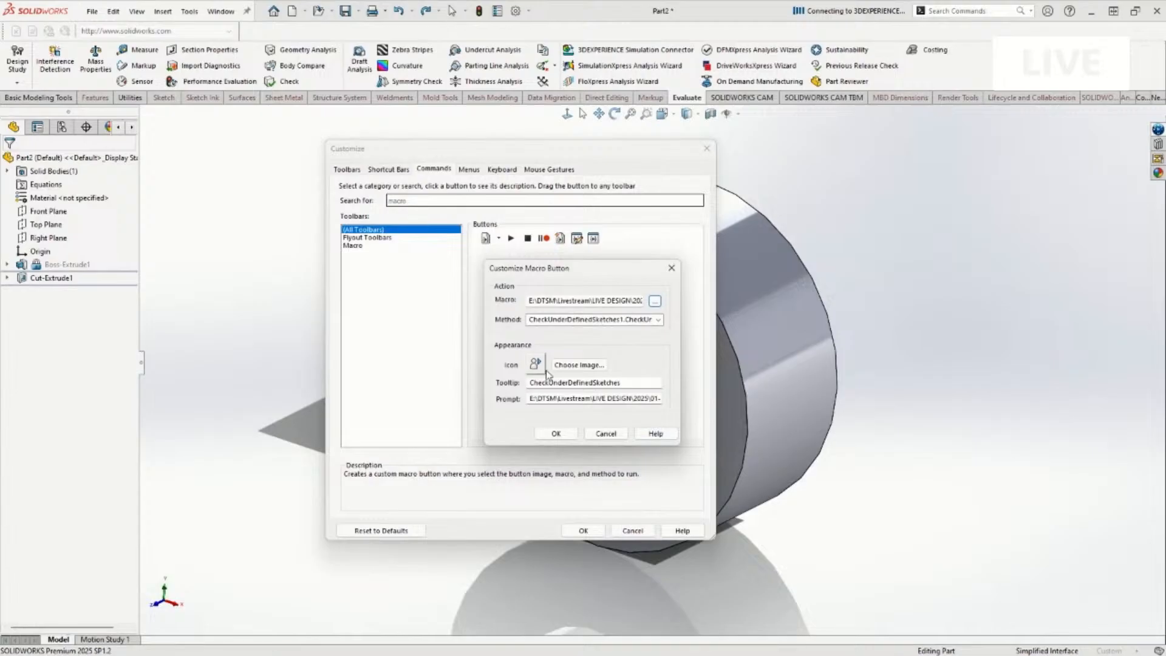
# Assign the image sketch.bmp from the BMPs folder inside Clips as the macro button's icon.
pyautogui.click(573, 366)
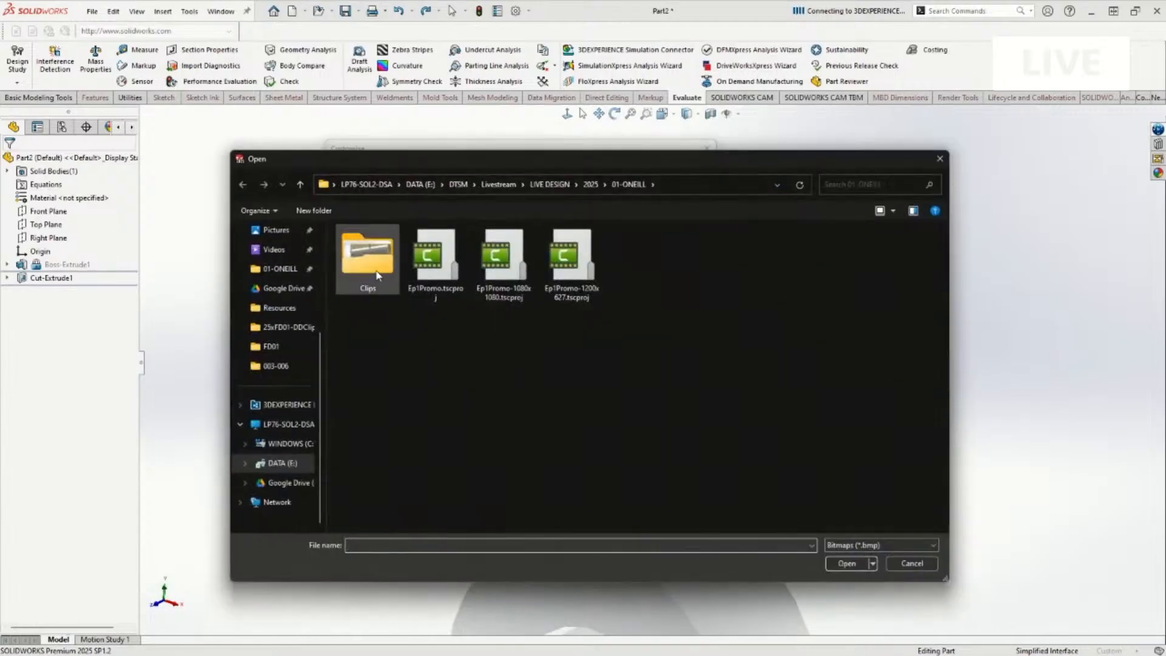
pyautogui.doubleClick(377, 275)
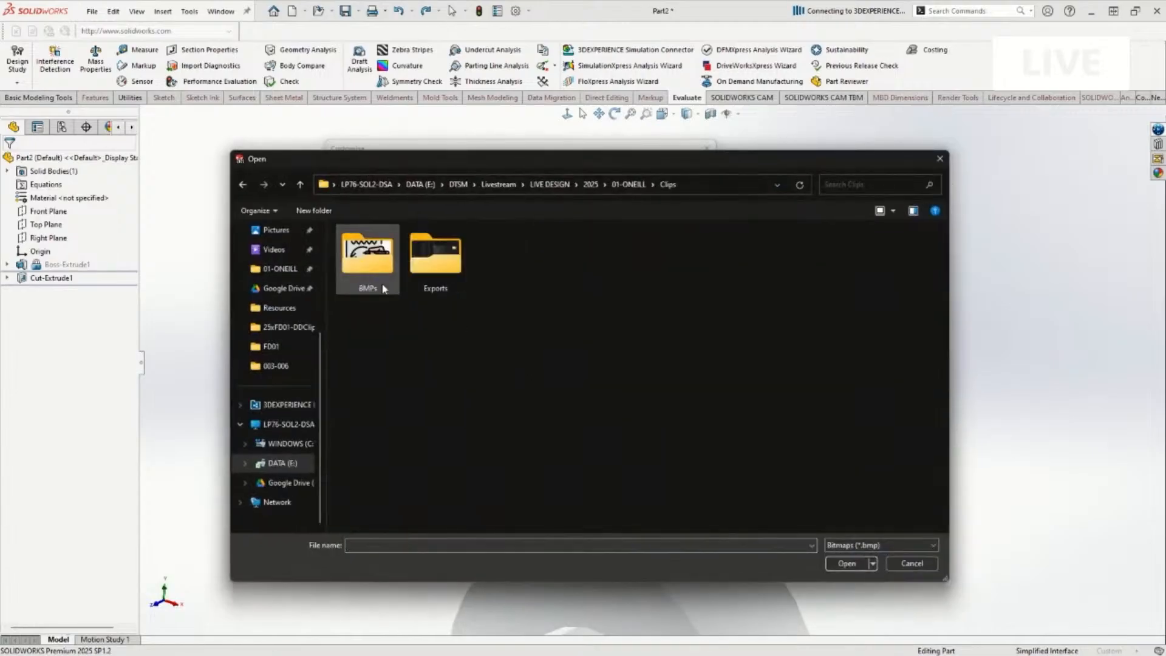
pyautogui.doubleClick(373, 270)
pyautogui.click(386, 288)
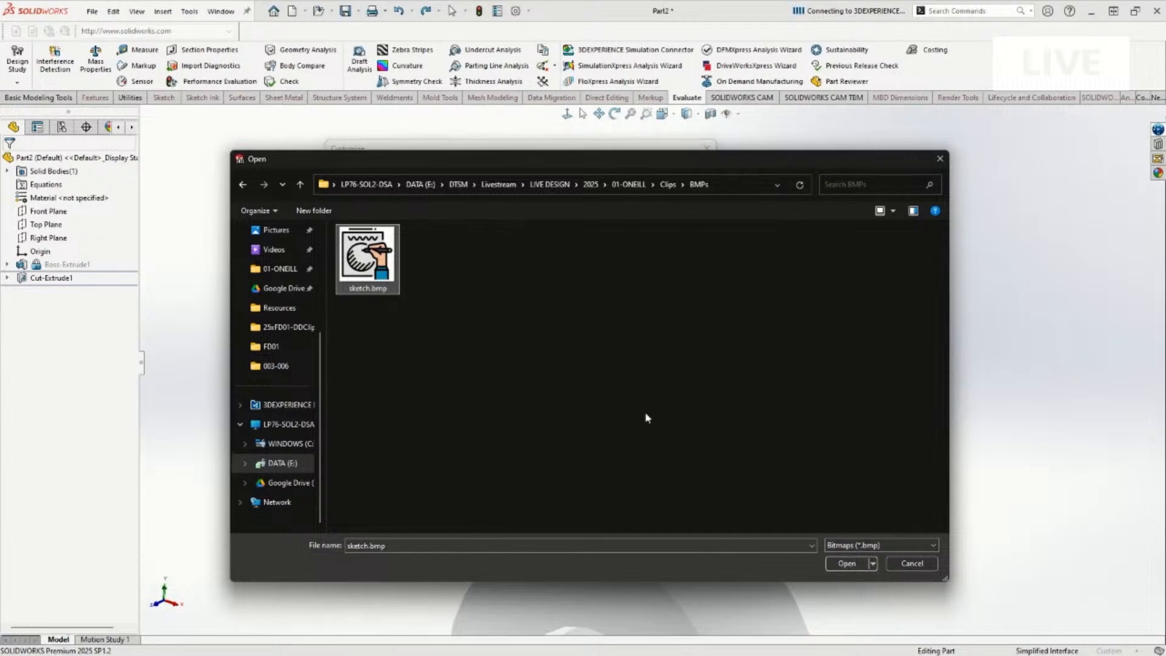
pyautogui.click(856, 566)
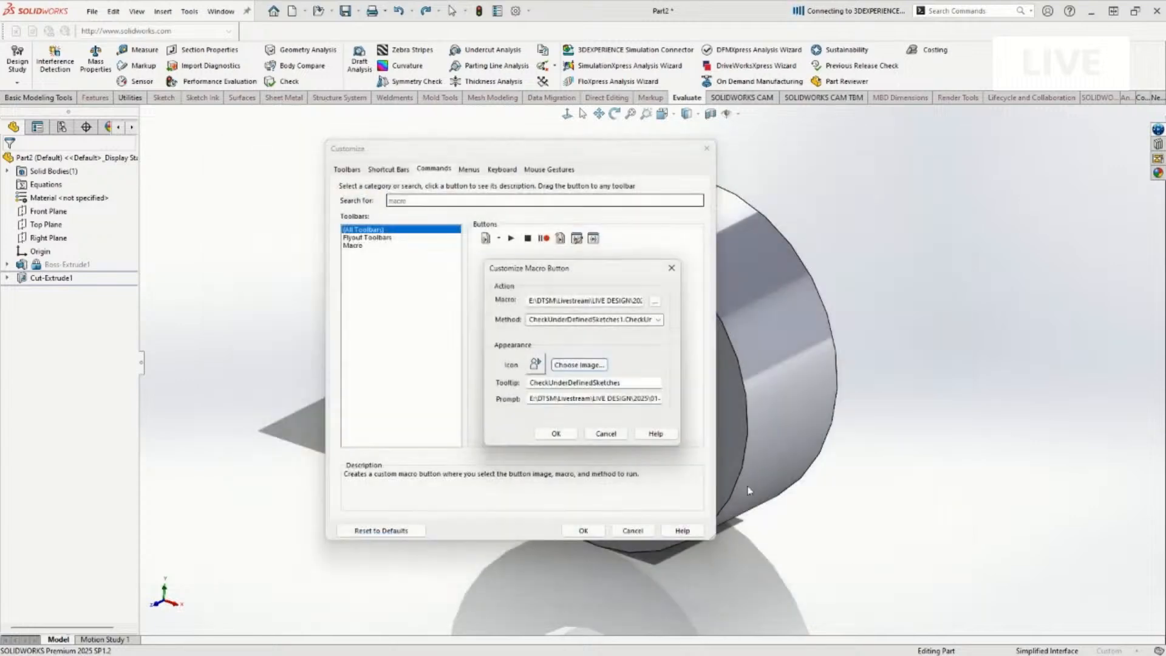
# Set the macro button's tooltip to "Under-defined Checker".
pyautogui.doubleClick(560, 383)
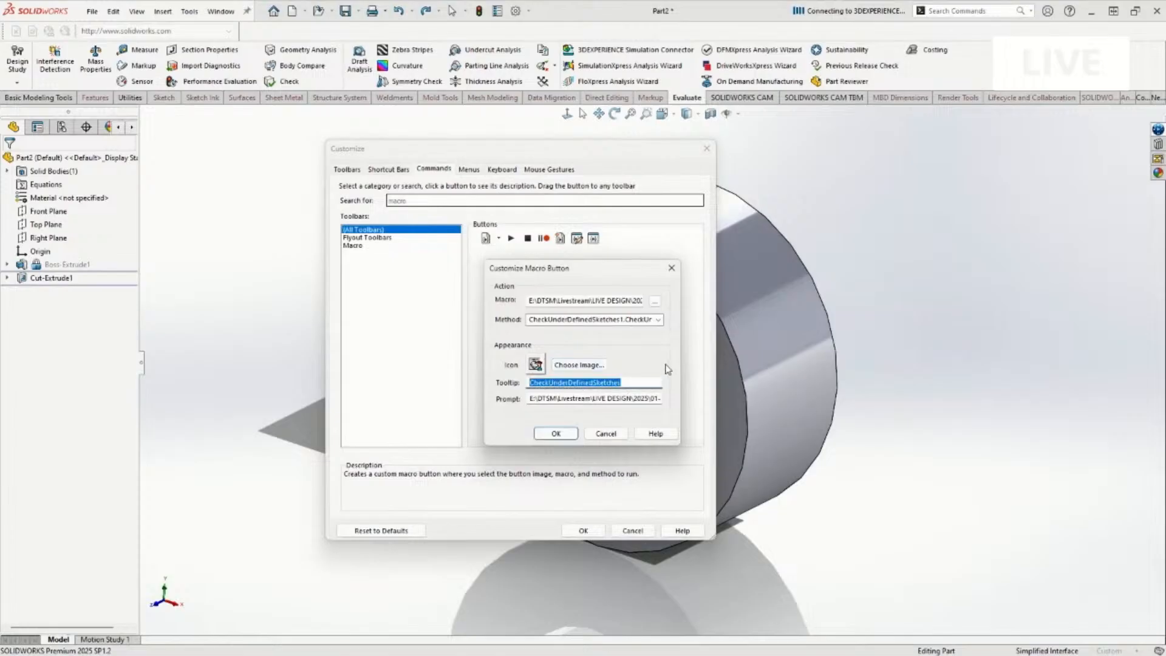
pyautogui.write('Under-de')
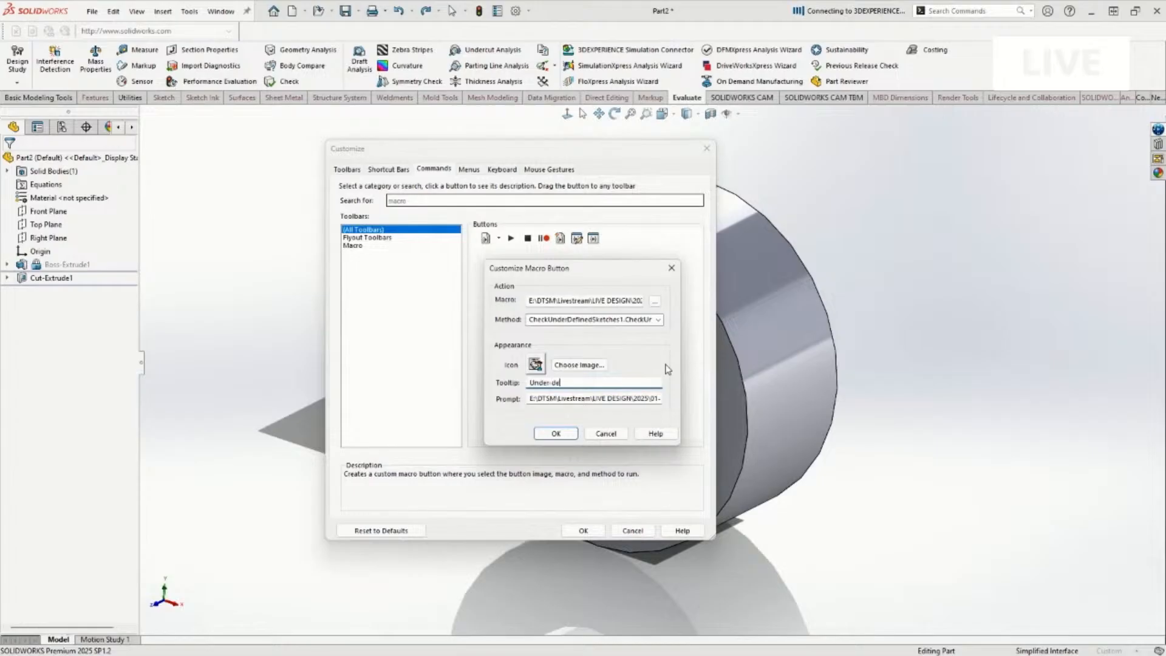
pyautogui.write('fined Checker')
# Set the macro button's prompt to "Checks model for under-defined sketches", then accept the button and the customization.
pyautogui.click(577, 400)
pyautogui.write('WAC')
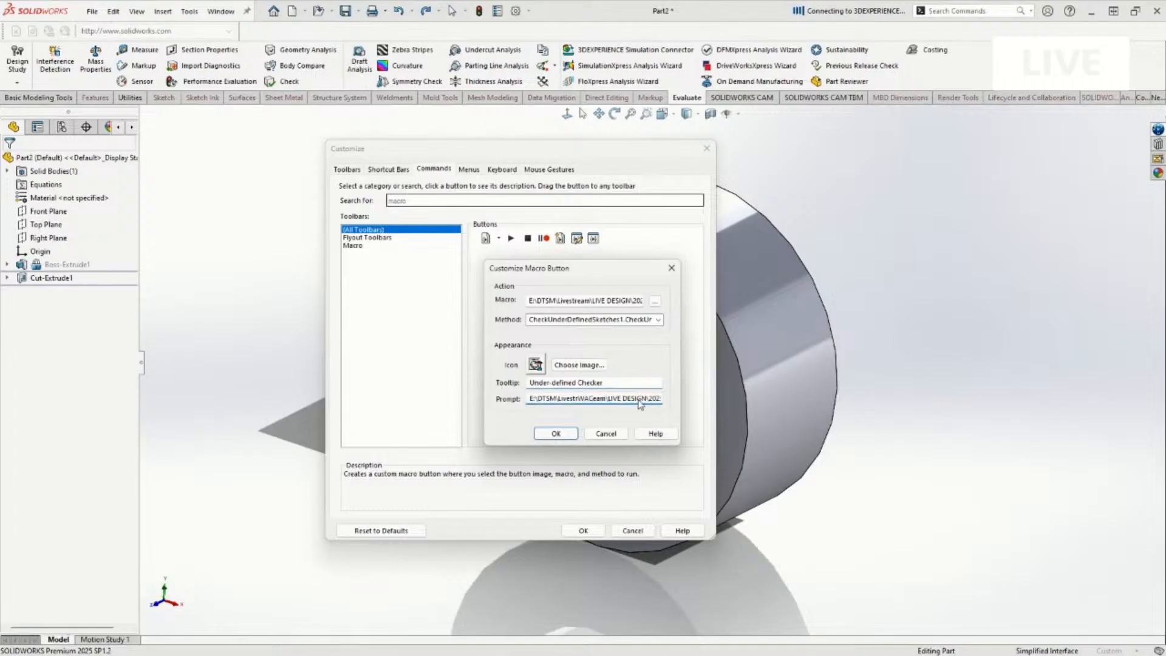
pyautogui.hotkey('ctrl', 'a')
pyautogui.write('xccHL')
pyautogui.press('BackSpace')
pyautogui.press('BackSpace')
pyautogui.press('BackSpace')
pyautogui.write('Checks sketche')
pyautogui.press('BackSpace')
pyautogui.press('BackSpace')
pyautogui.press('BackSpace')
pyautogui.press('BackSpace')
pyautogui.press('BackSpace')
pyautogui.press('BackSpace')
pyautogui.press('BackSpace')
pyautogui.write('model for under-defined sketches')
pyautogui.click(556, 434)
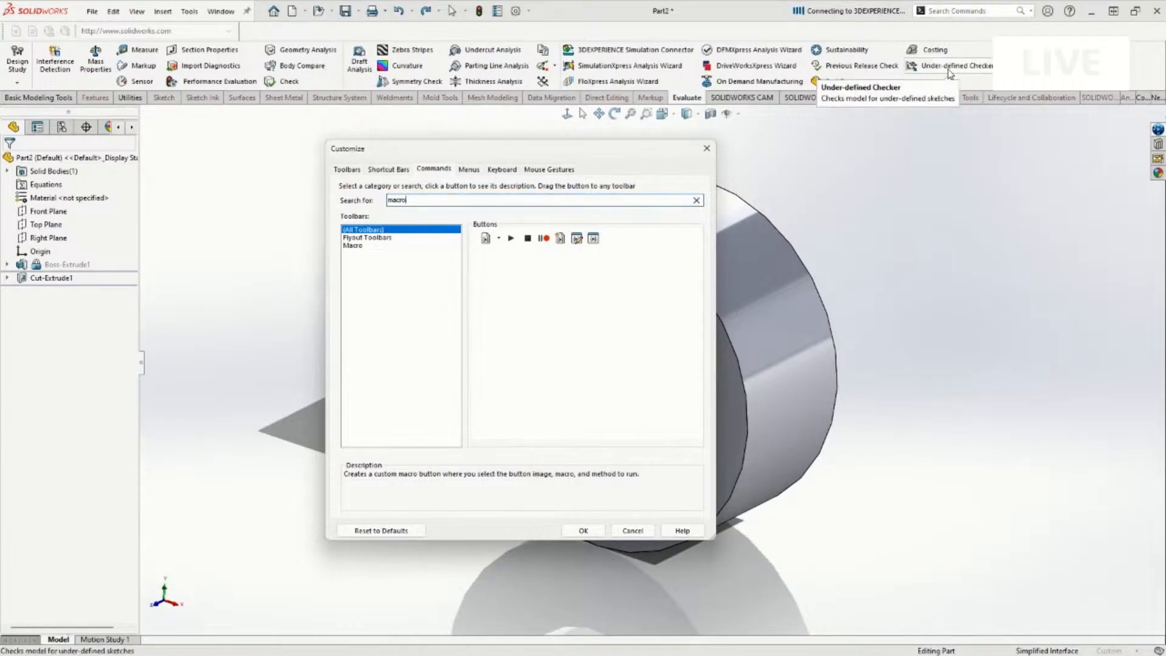
pyautogui.click(587, 533)
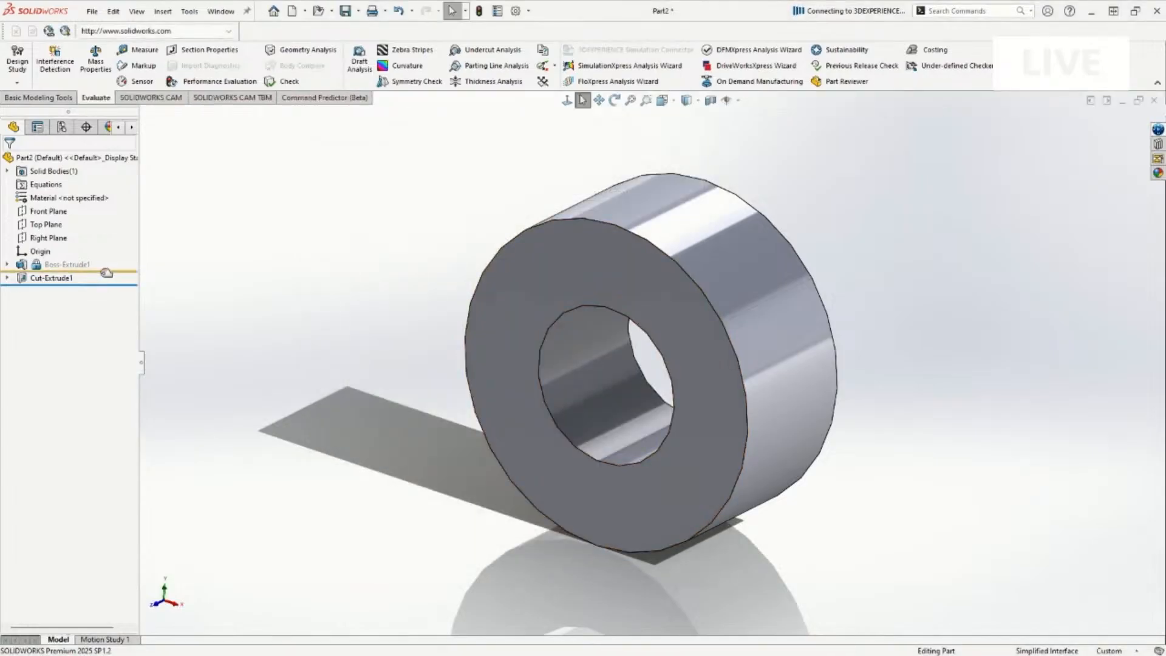
# Expand Boss-Extrude1 and Cut-Extrude1 to show their sketches, and run the Under-defined Checker on the part.
pyautogui.click(7, 265)
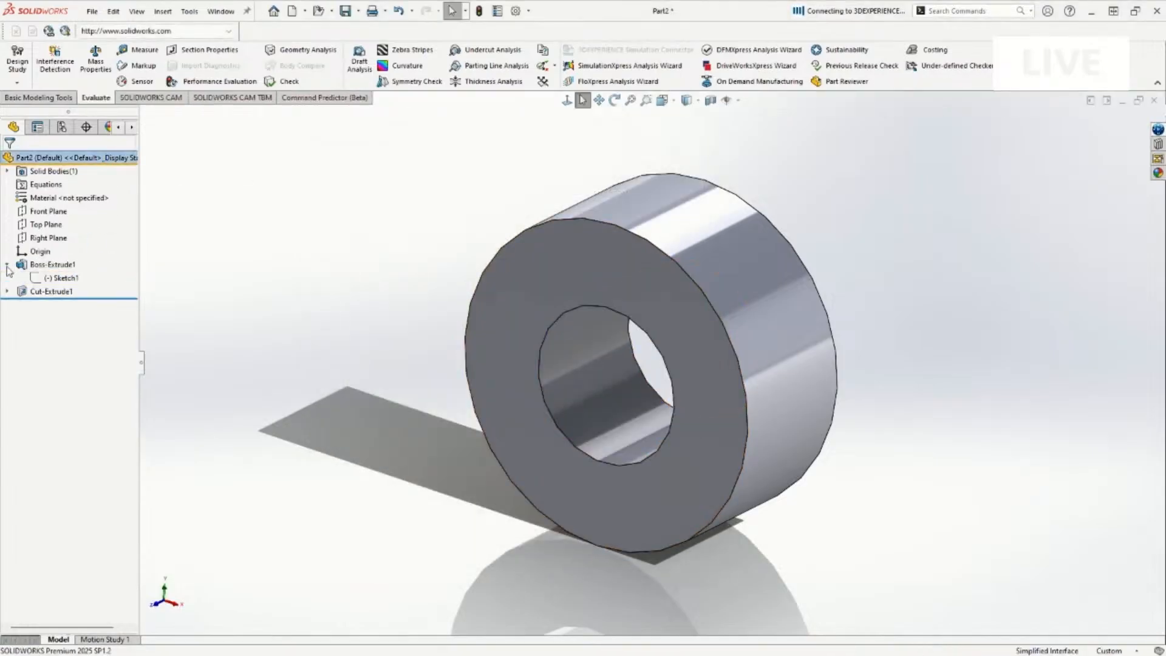
pyautogui.click(7, 291)
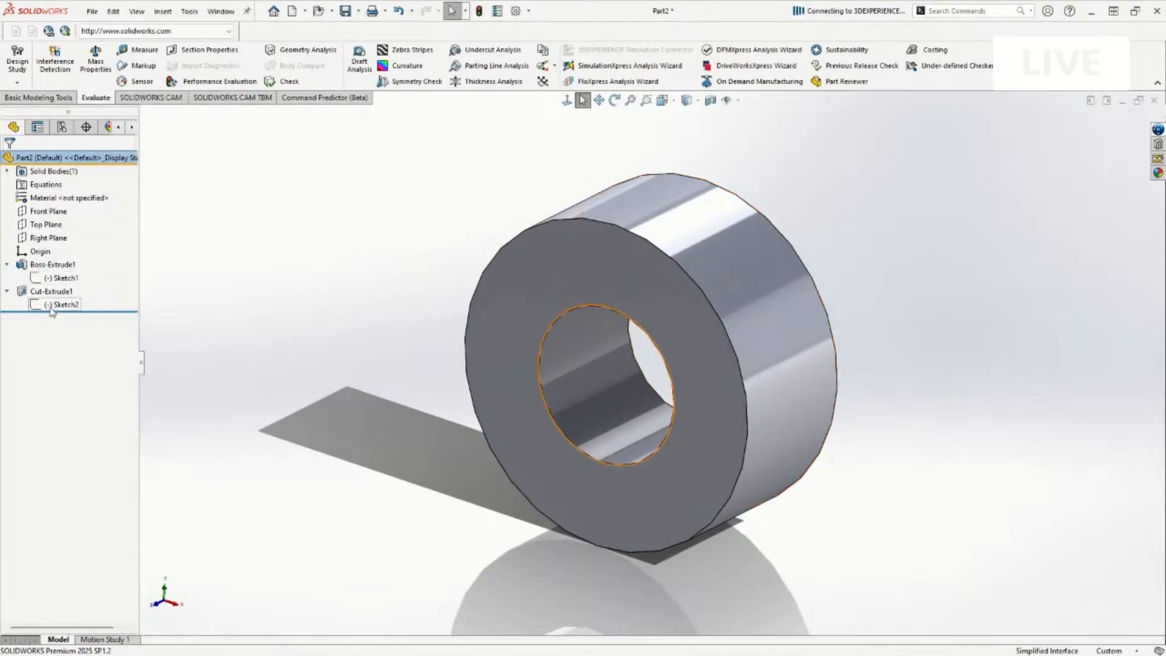
pyautogui.click(958, 68)
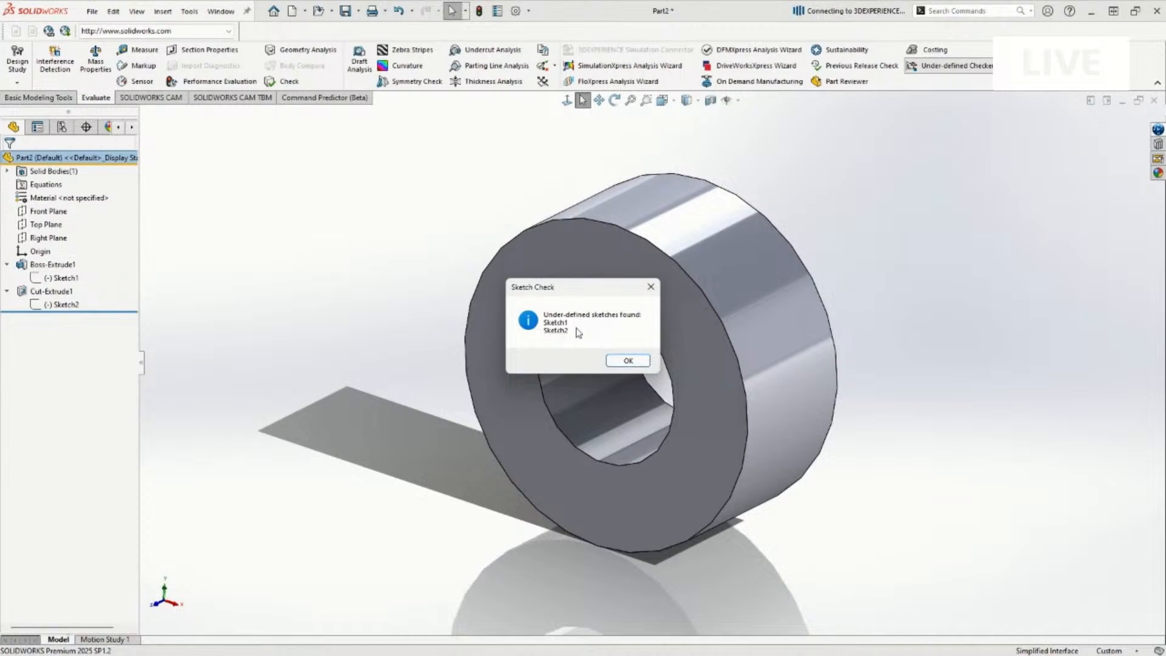
pyautogui.click(627, 361)
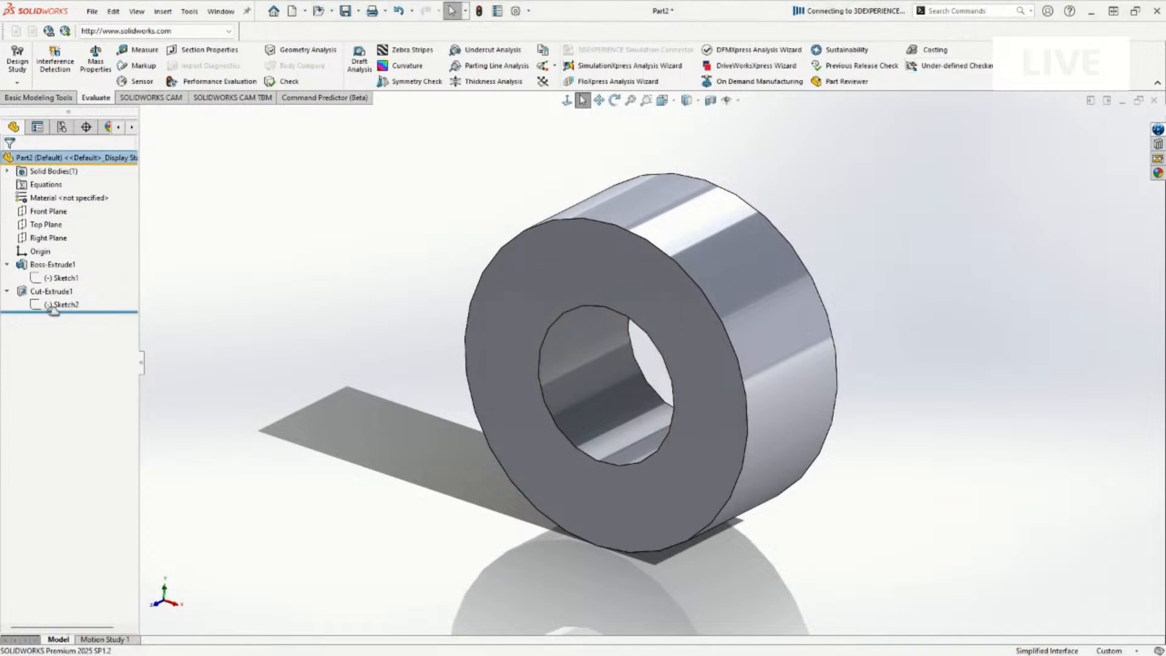
# Dimension the circle in Cut-Extrude1's sketch to 55 mm diameter, exit the sketch and rerun the Under-defined Checker.
pyautogui.click(48, 305)
pyautogui.click(85, 268)
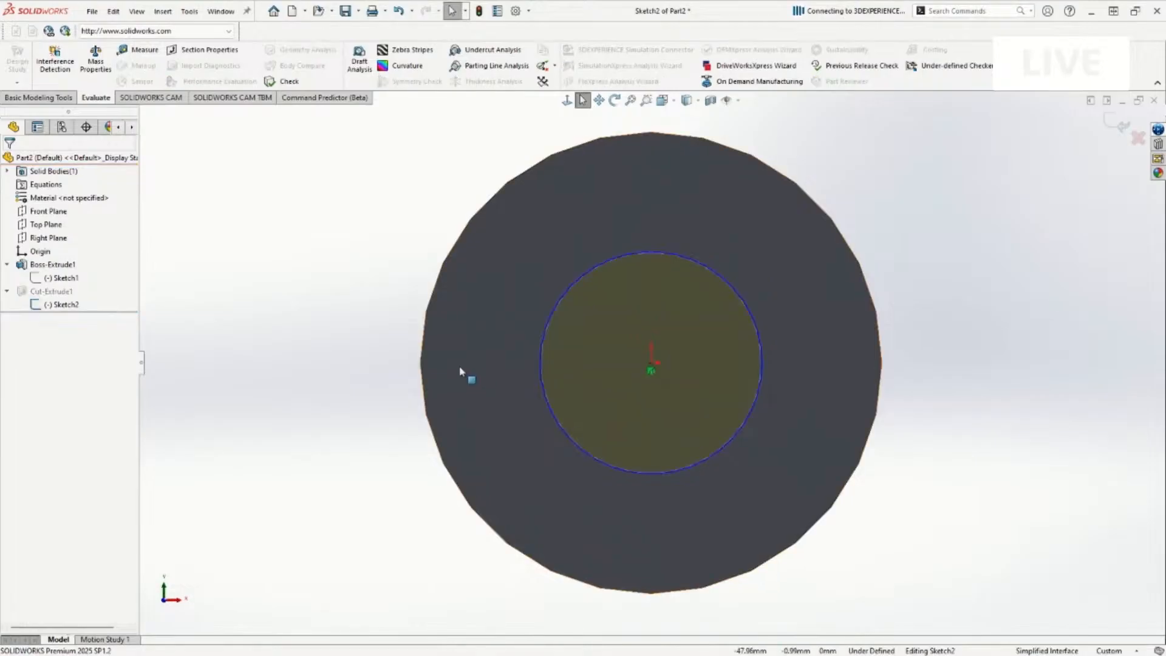
pyautogui.press('s')
pyautogui.click(583, 401)
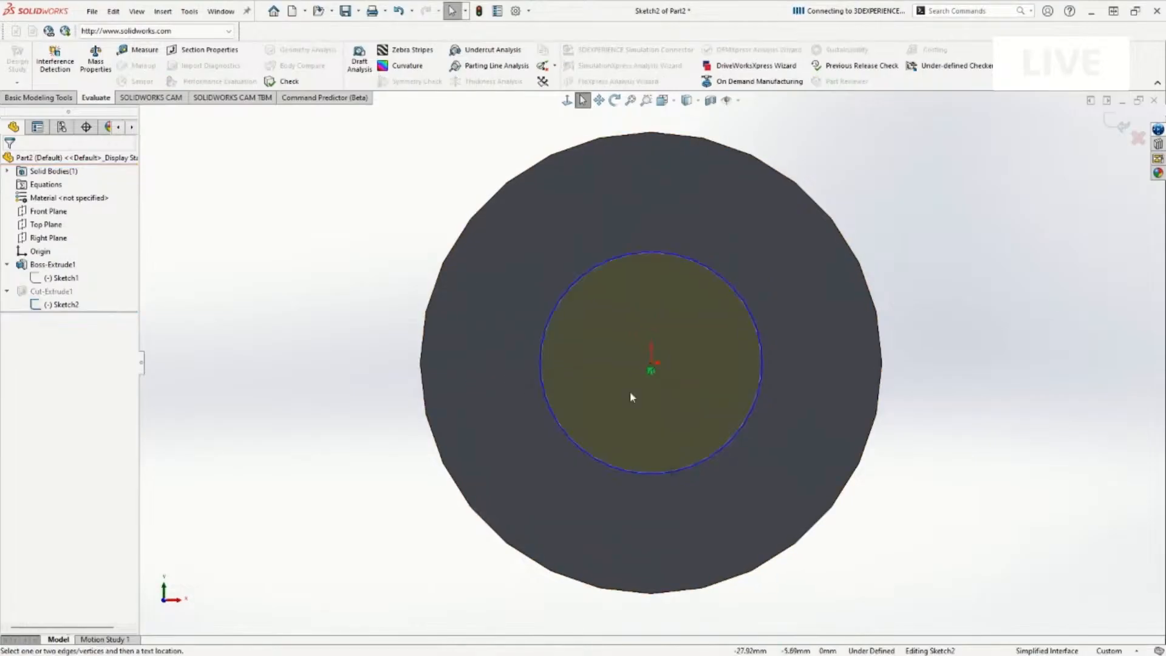
pyautogui.click(761, 418)
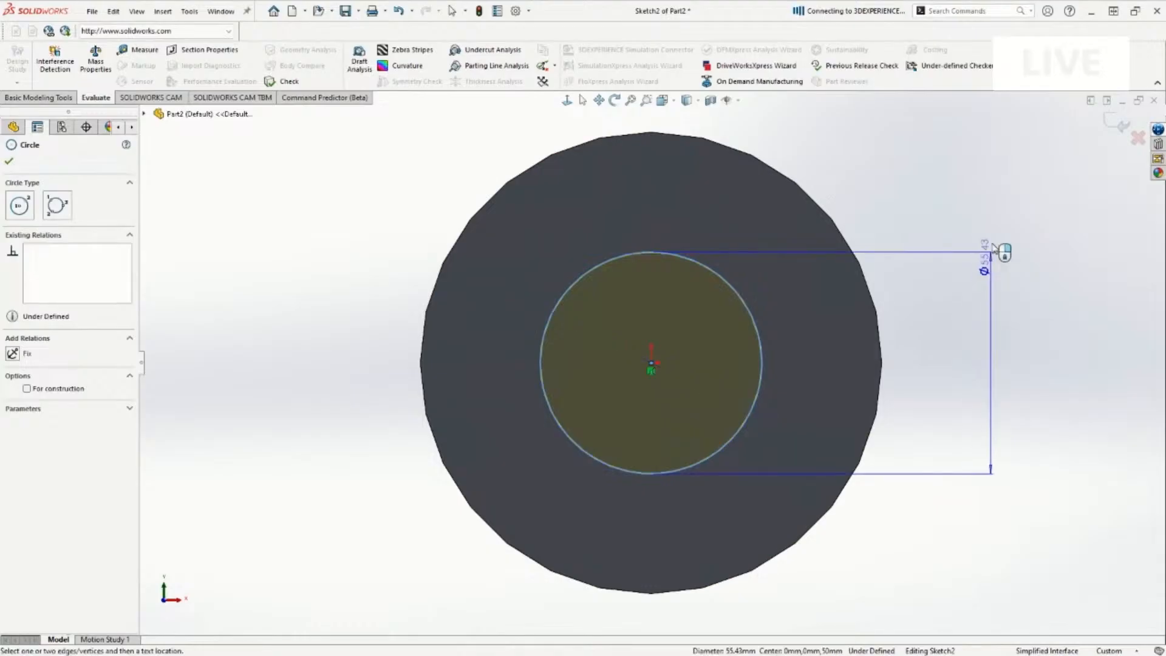
pyautogui.click(1027, 223)
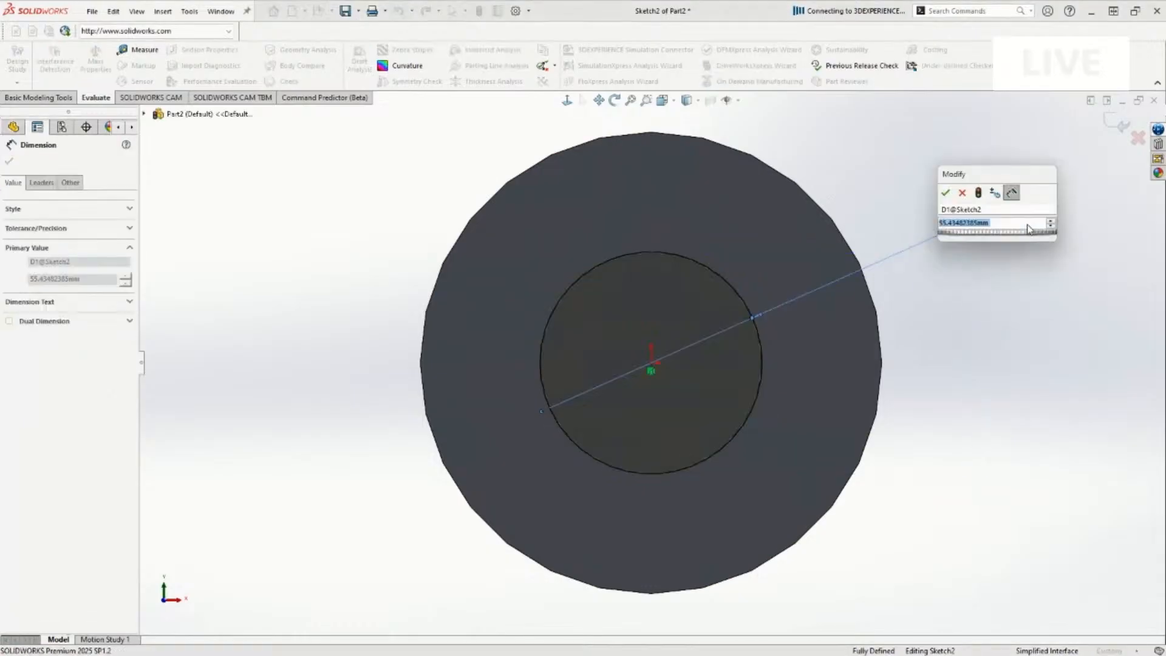
pyautogui.write('55')
pyautogui.press('Return')
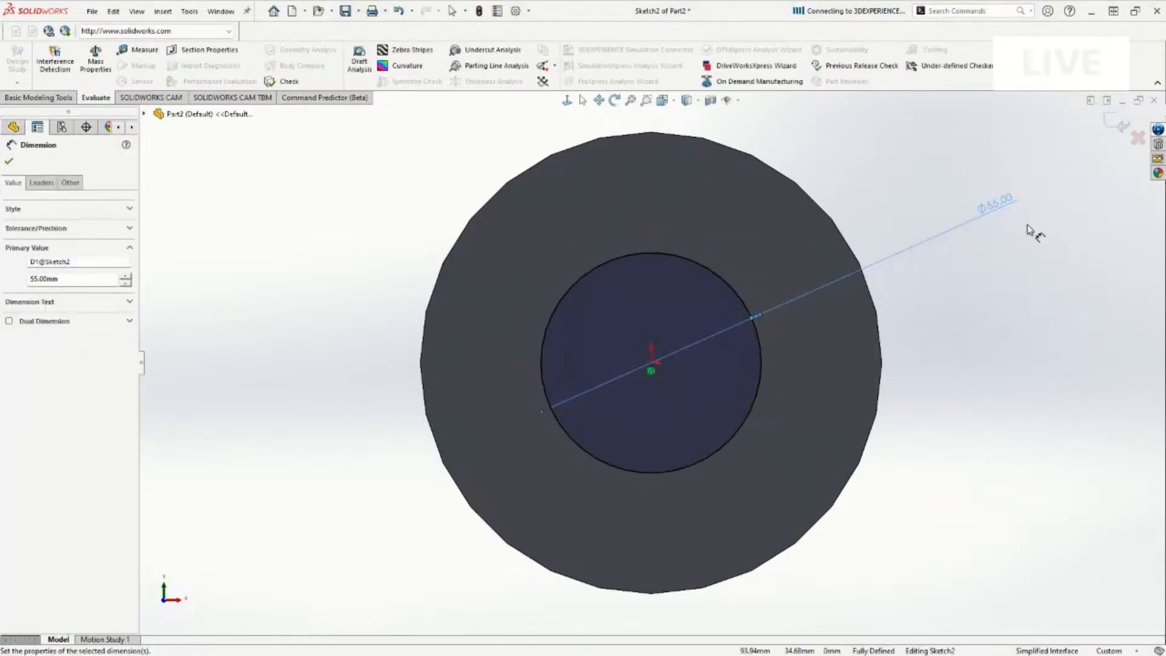
pyautogui.click(1120, 125)
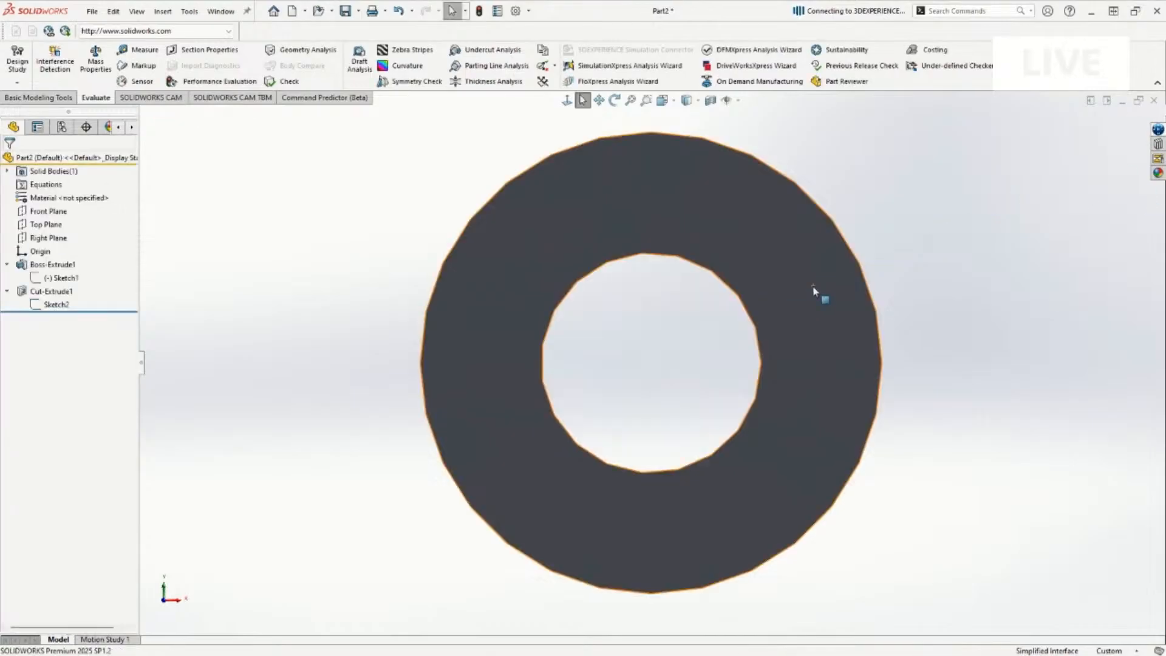
pyautogui.click(929, 65)
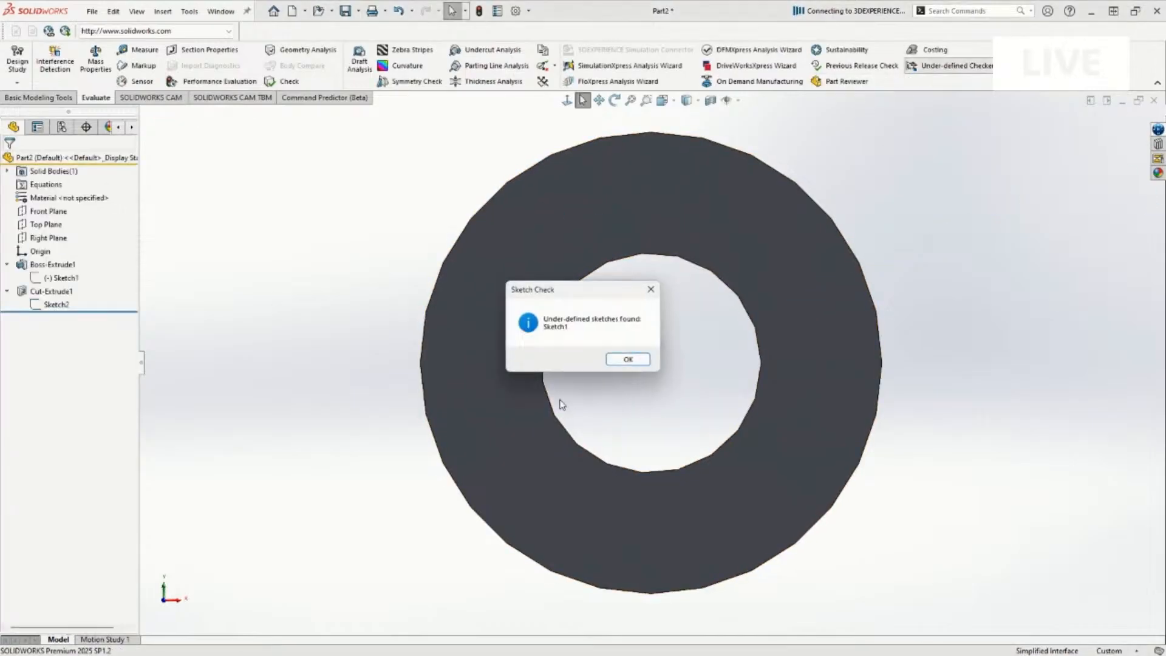
pyautogui.click(628, 359)
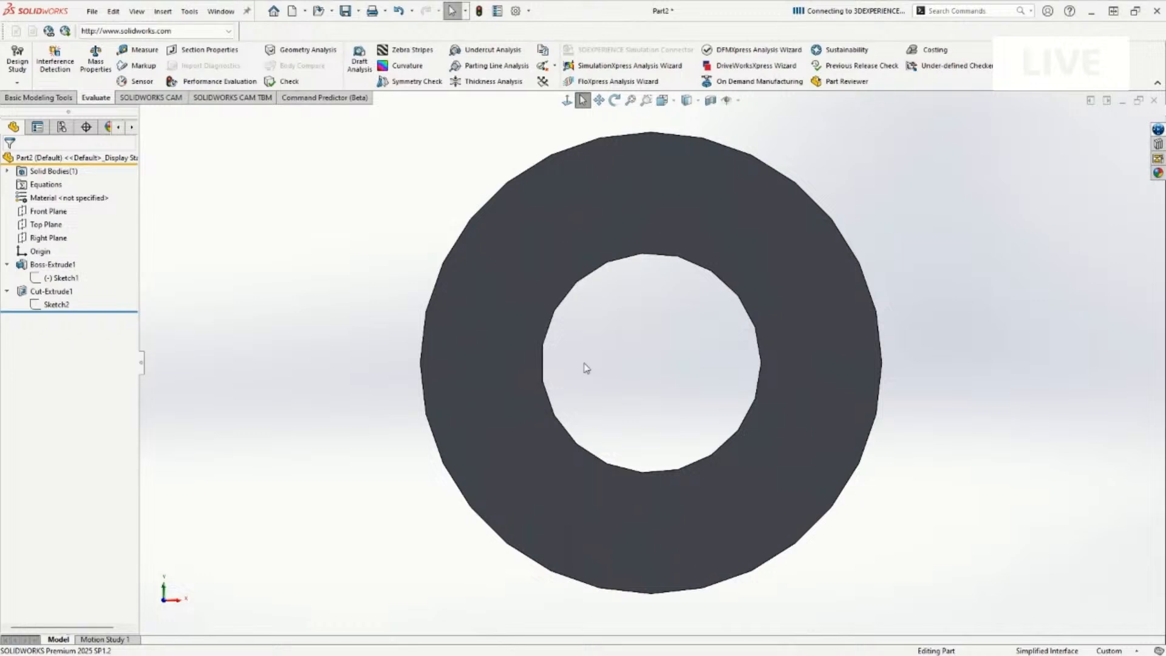
# Open the macro CheckUnderDefinedSketches.swp for editing and bring its code window fully into view.
pyautogui.click(186, 14)
pyautogui.moveTo(251, 486)
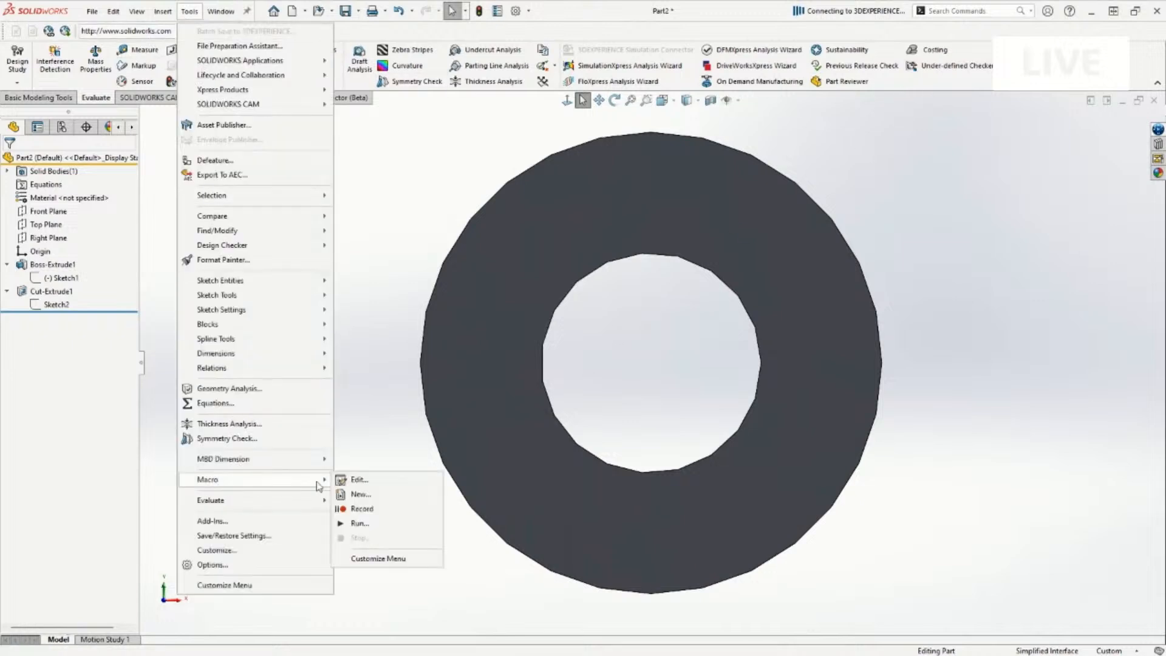
pyautogui.click(378, 488)
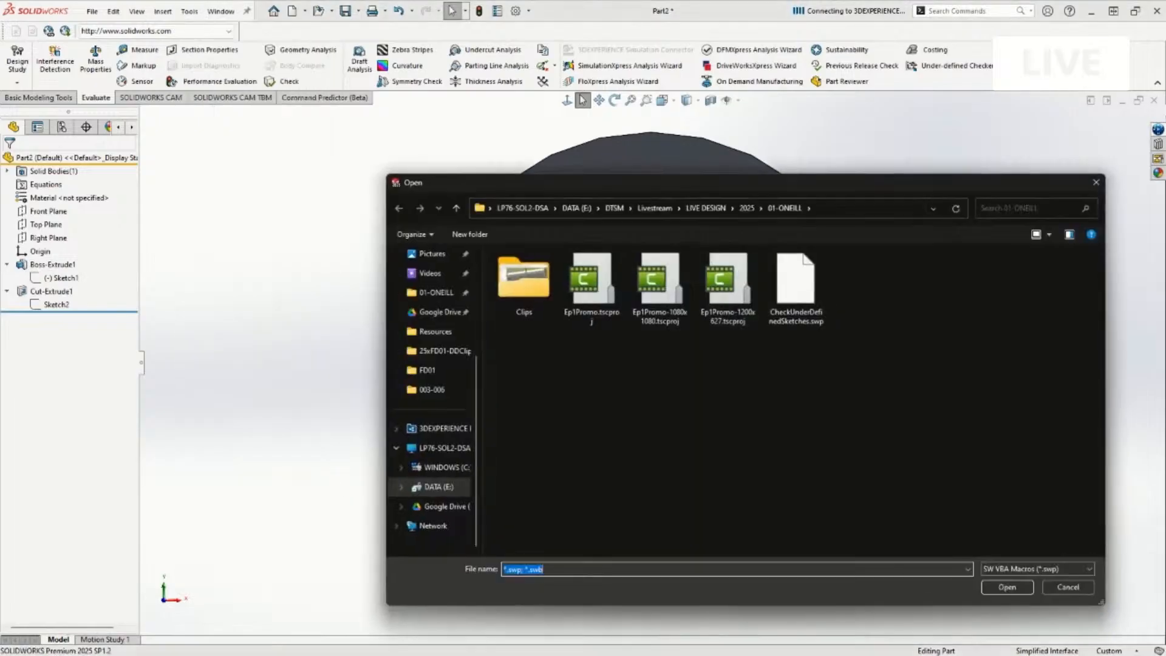
pyautogui.click(798, 286)
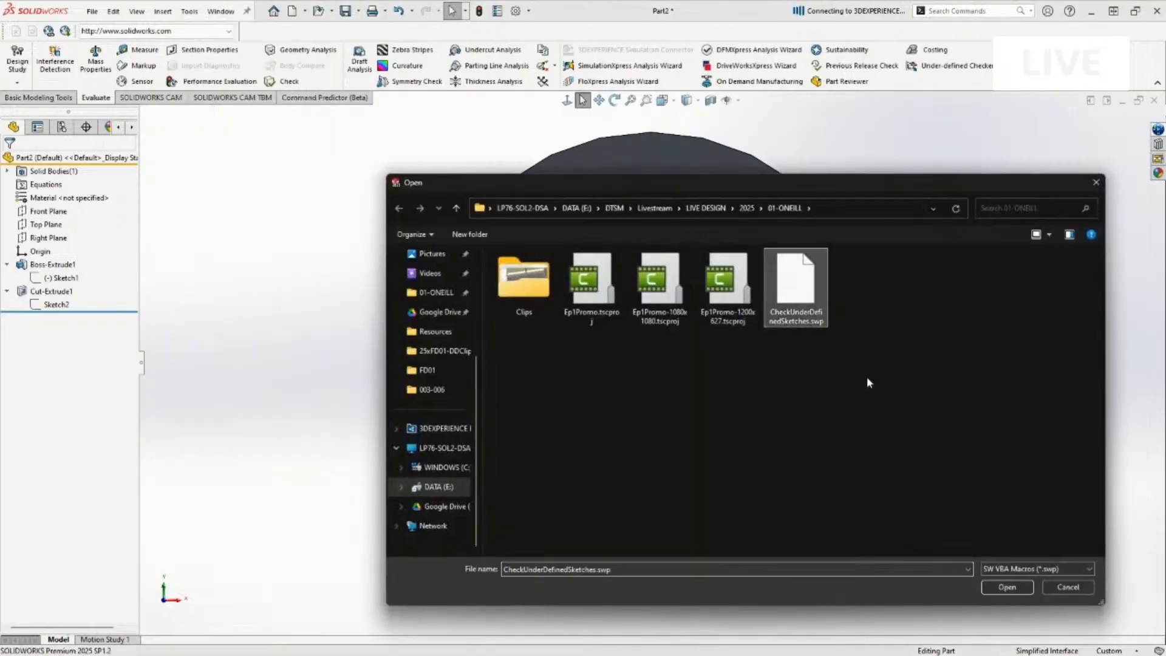
pyautogui.click(1027, 591)
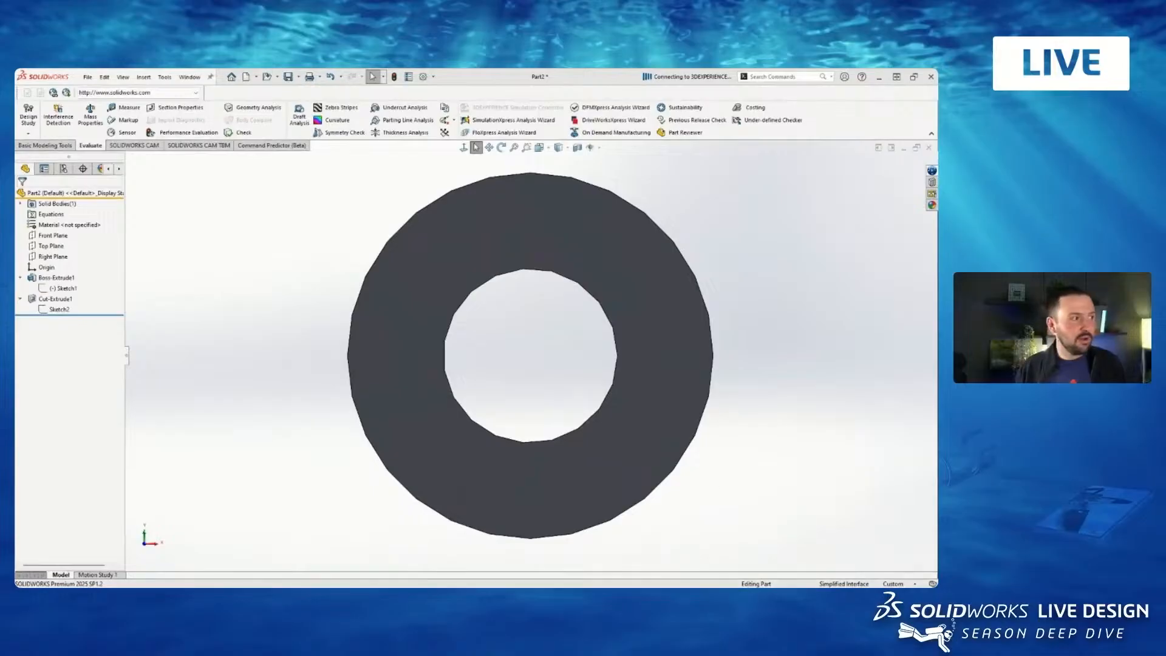
pyautogui.moveTo(16, 163); pyautogui.dragTo(595, 100)
pyautogui.doubleClick(596, 102)
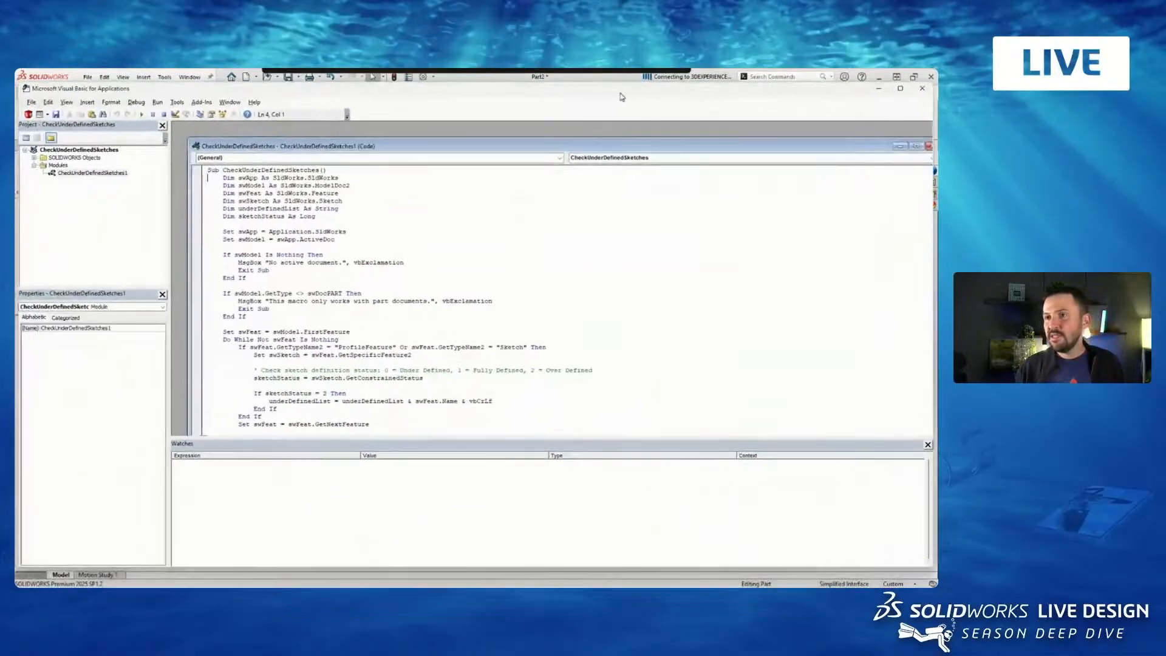
# Review the macro code and highlight the GetConstrainedStatus call that reads each sketch's definition status.
pyautogui.click(320, 240)
pyautogui.scroll(-2, 338, 271)
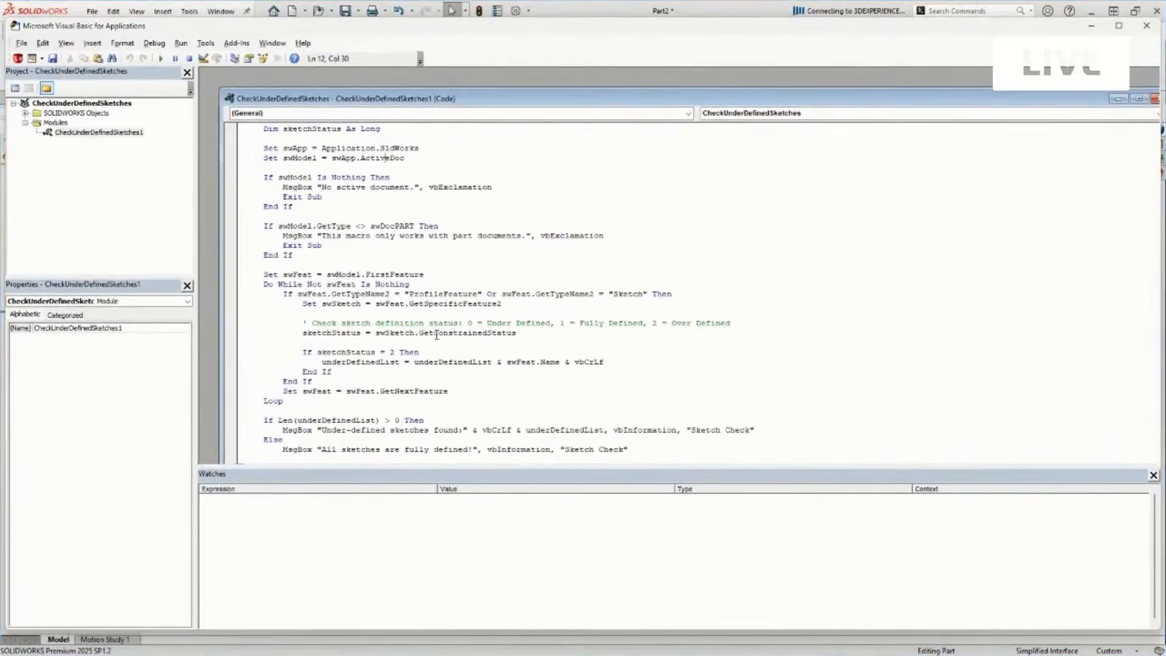
pyautogui.click(361, 333)
pyautogui.click(484, 332)
pyautogui.moveTo(418, 333); pyautogui.dragTo(513, 333)
pyautogui.click(516, 332)
pyautogui.moveTo(418, 333); pyautogui.dragTo(529, 334)
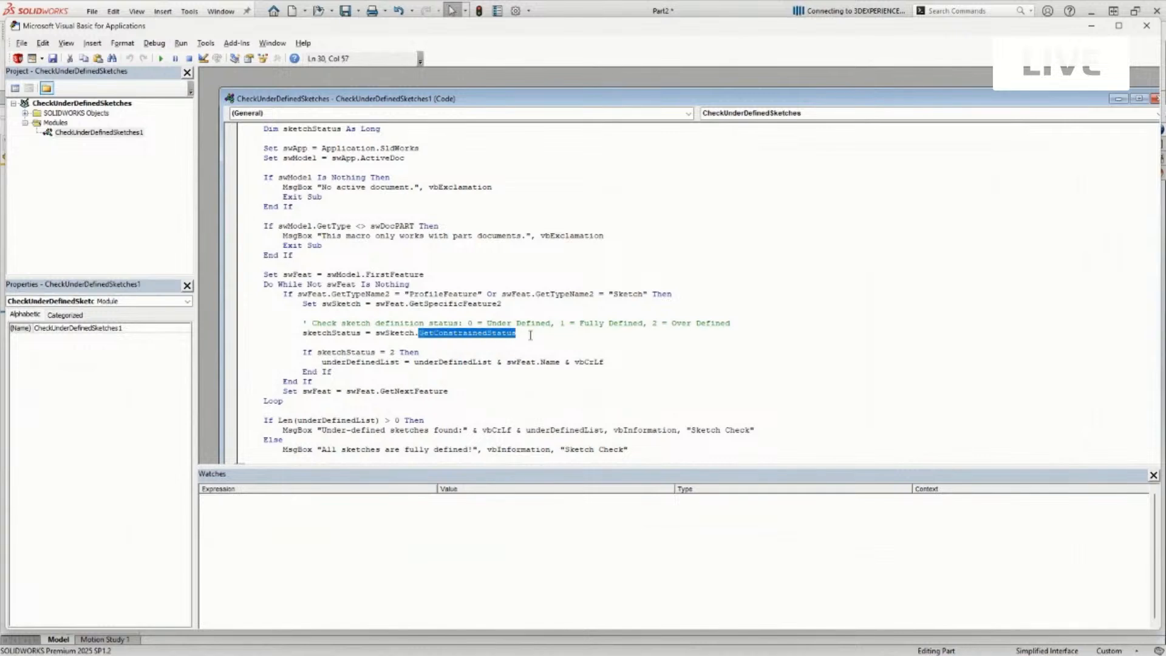
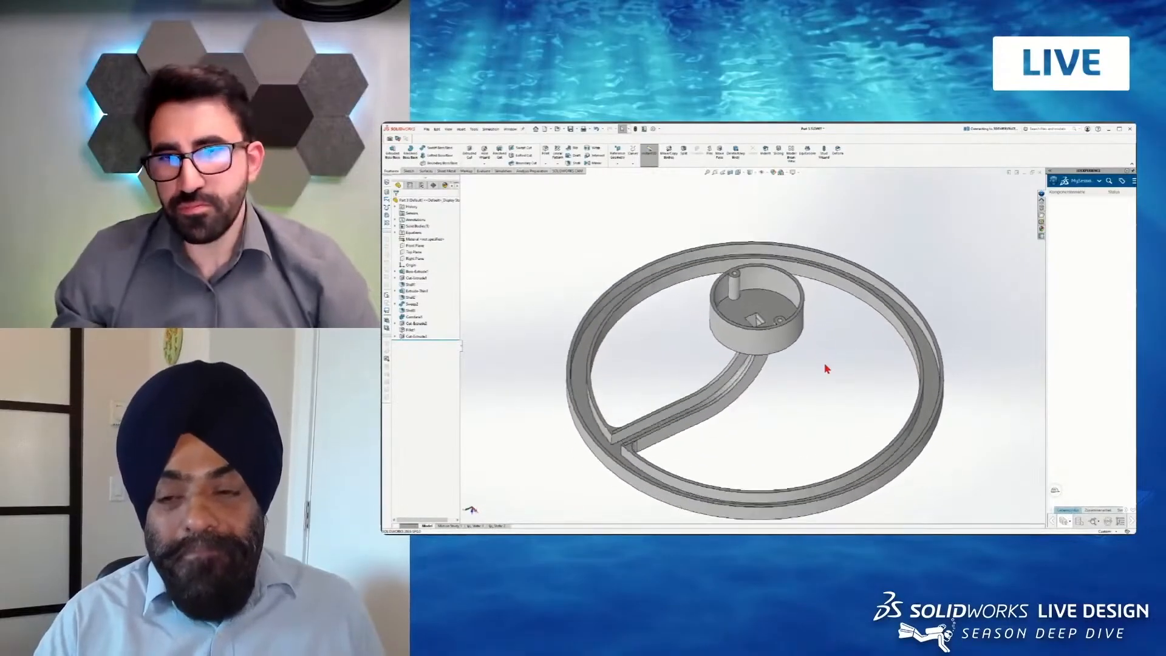
# Show the part containing the two bedroom reference photos, and switch to the ceiling lamp part.
pyautogui.hotkey('ctrl', 'Tab')
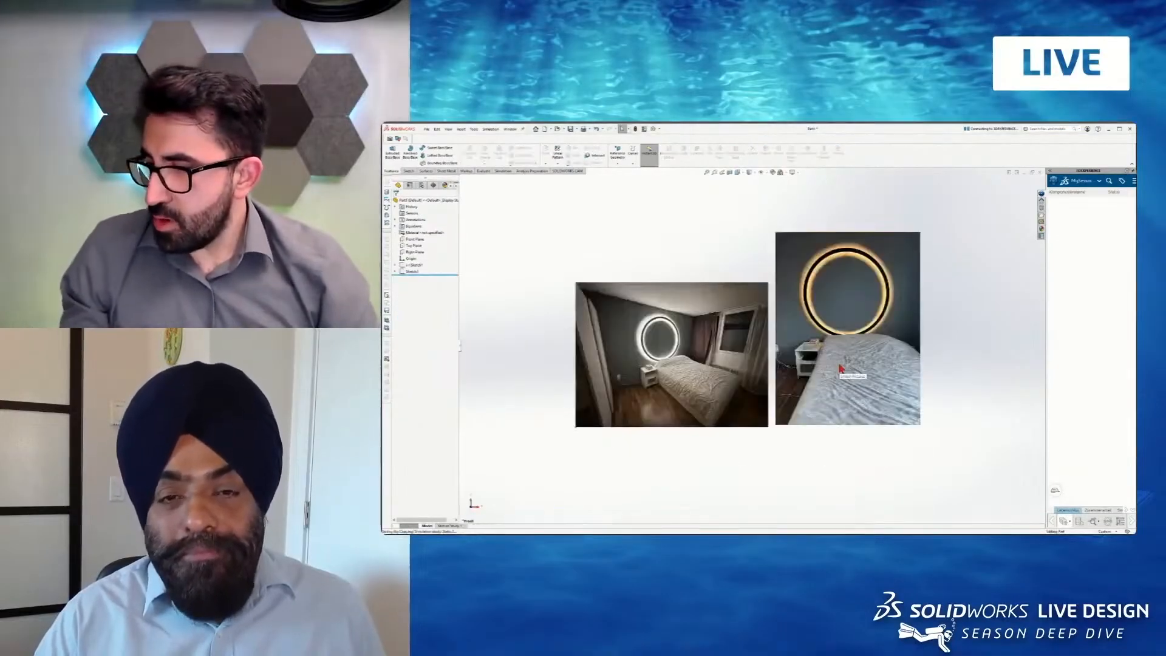
pyautogui.hotkey('ctrl', 'Tab')
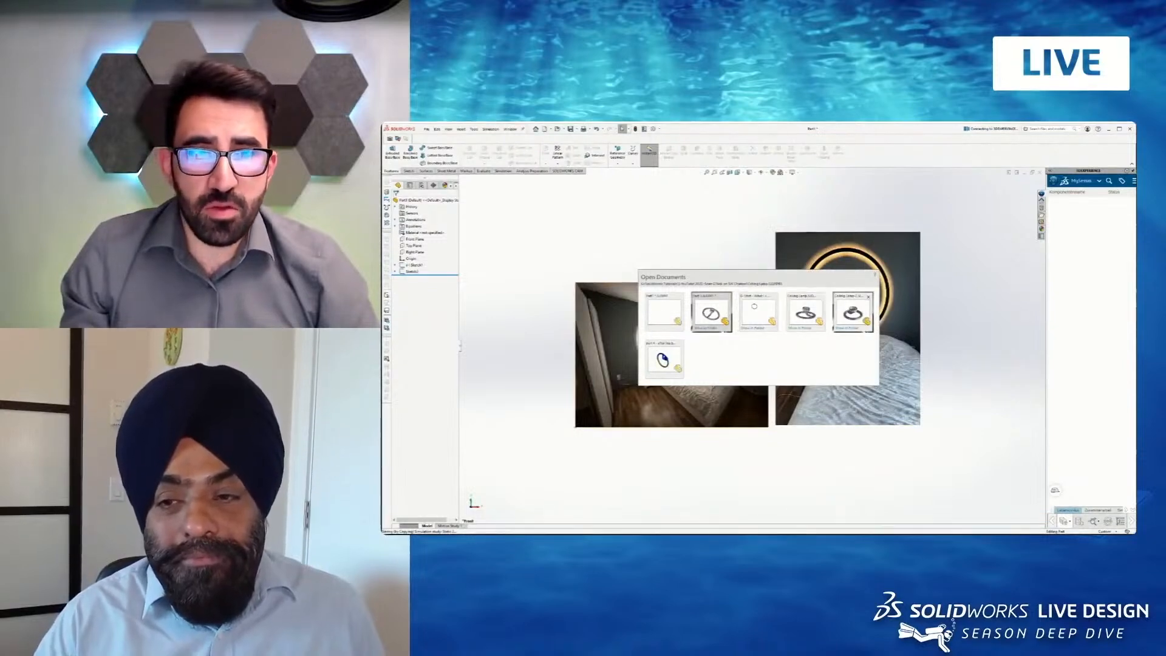
pyautogui.click(806, 313)
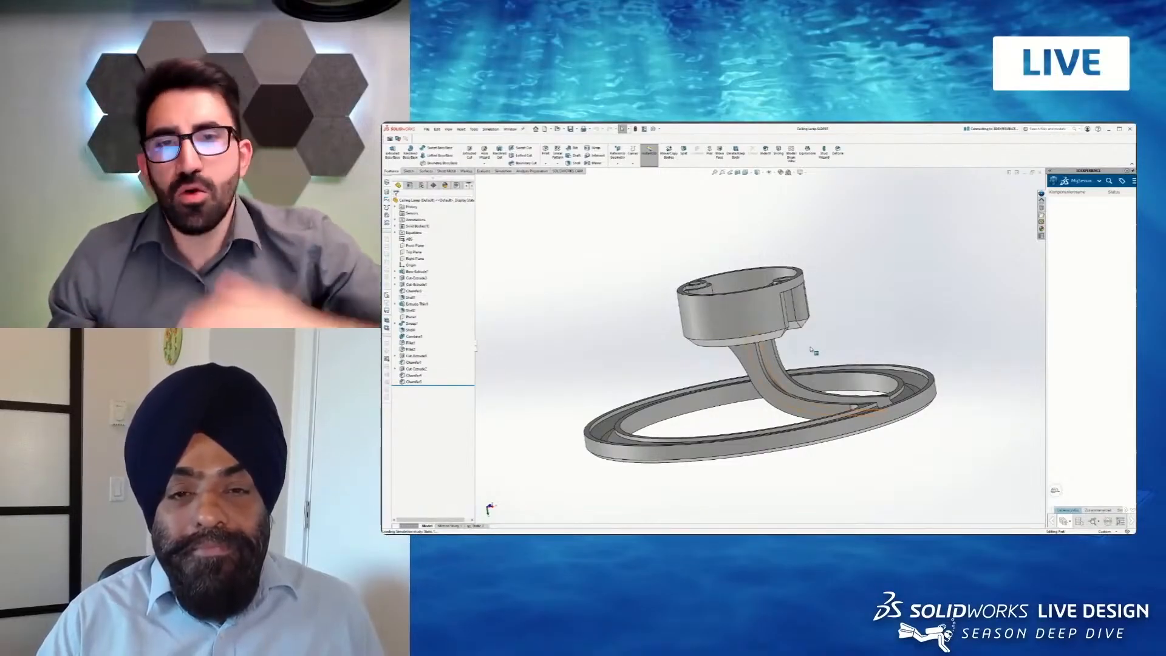
# Rotate the ceiling lamp part around to examine its round base, curved arm and ring from another side.
pyautogui.press('Left')
pyautogui.press('Left')
pyautogui.press('Left')
pyautogui.press('Left')
pyautogui.press('Left')
pyautogui.press('Left')
pyautogui.press('Left')
pyautogui.press('Left')
pyautogui.press('Left')
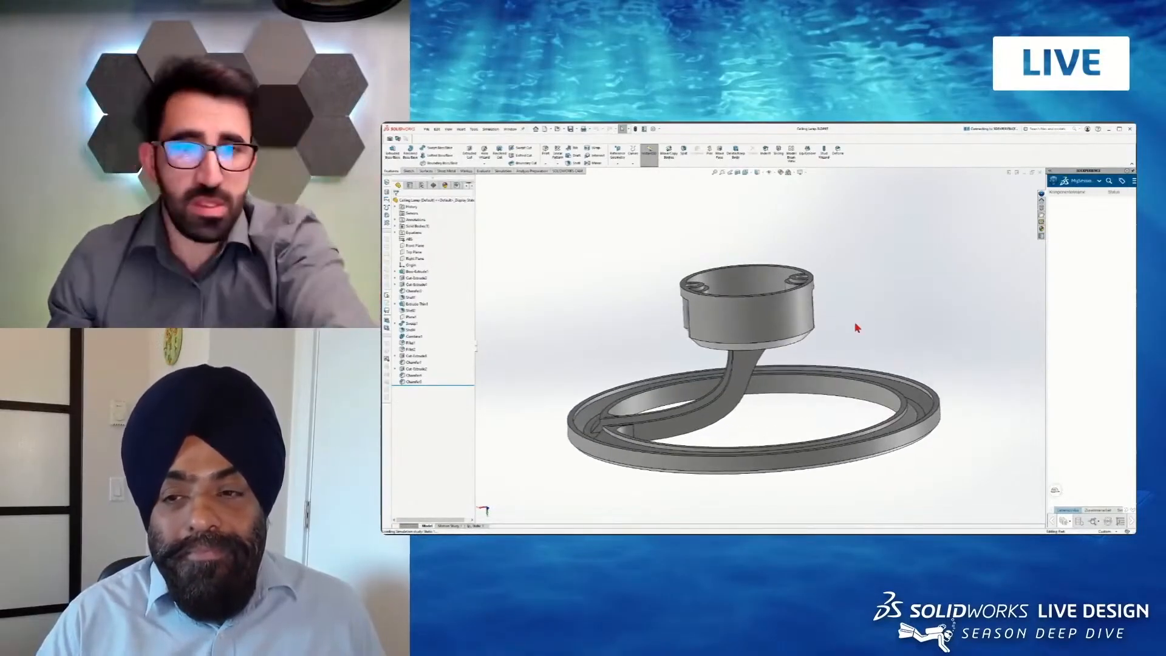
# Switch to the earlier lamp part without chamfers and tilt it to view its cup, arm and ring from the side.
pyautogui.hotkey('ctrl', 'Tab')
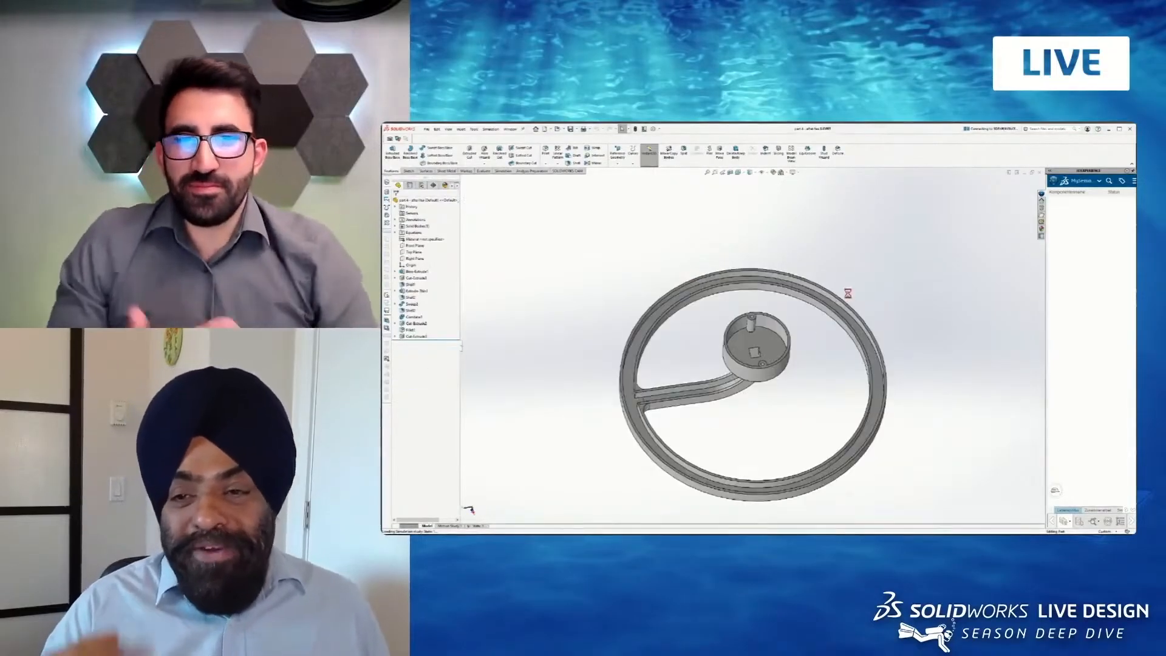
pyautogui.press('Up')
pyautogui.press('Up')
pyautogui.press('Up')
pyautogui.press('Right')
pyautogui.press('Right')
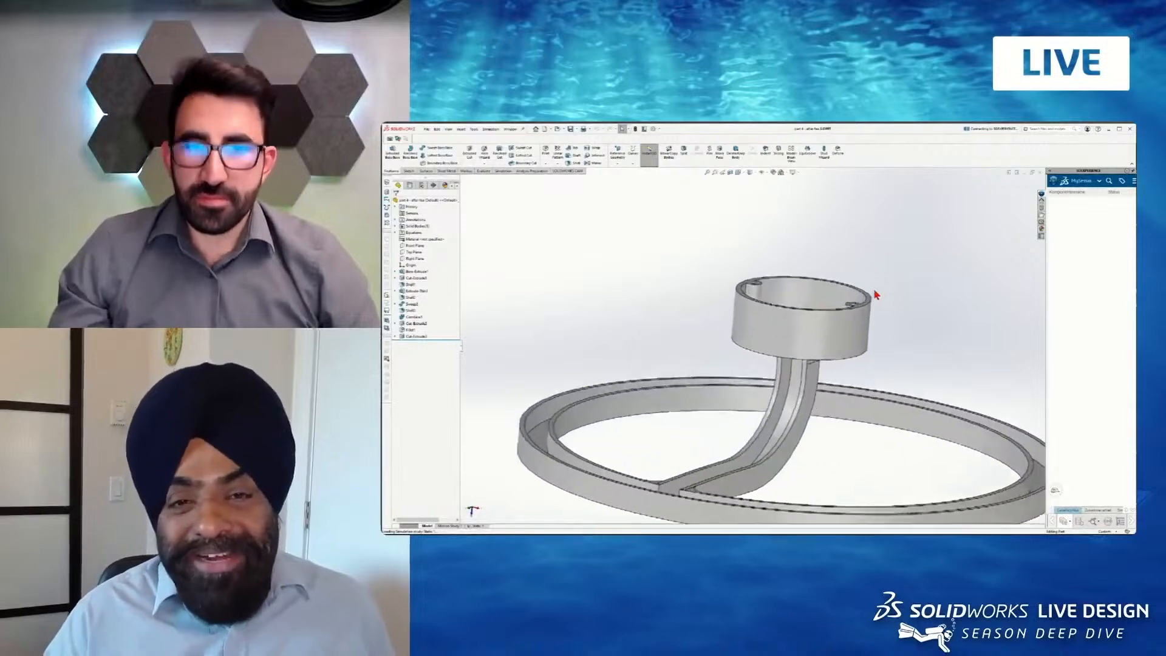
# Rotate the lamp without chamfers to examine the underside of its cup, curved arm and ring.
pyautogui.press('Up')
pyautogui.press('Up')
pyautogui.press('Left')
pyautogui.press('Left')
pyautogui.press('Left')
pyautogui.press('Left')
pyautogui.press('Left')
pyautogui.press('Left')
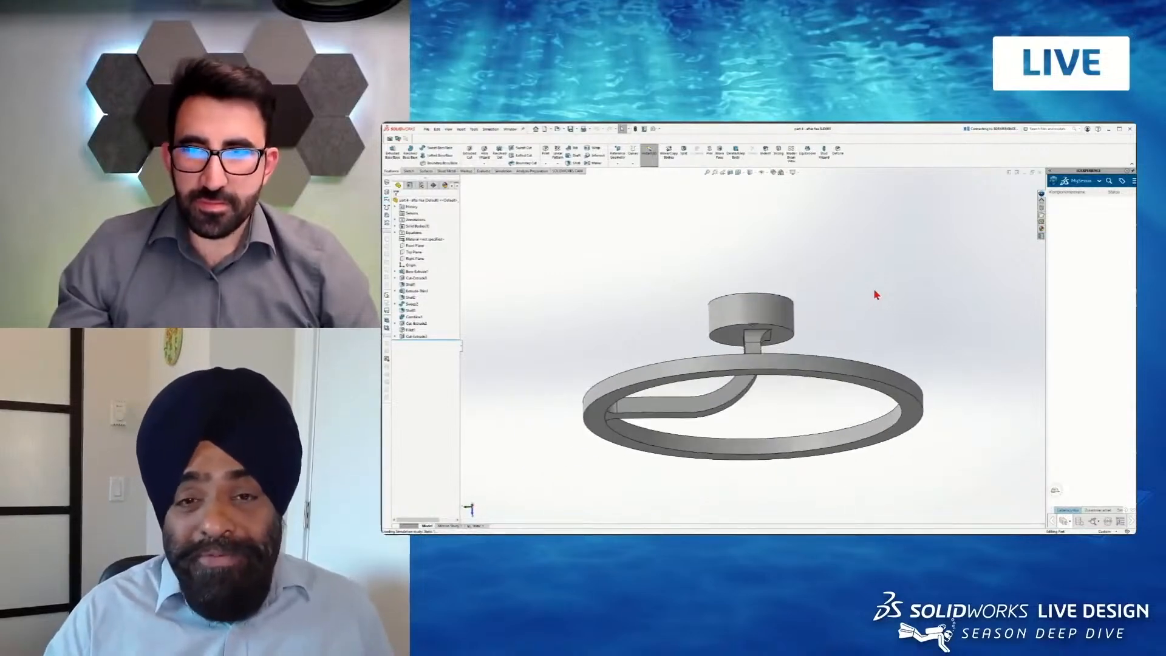
pyautogui.press('Down')
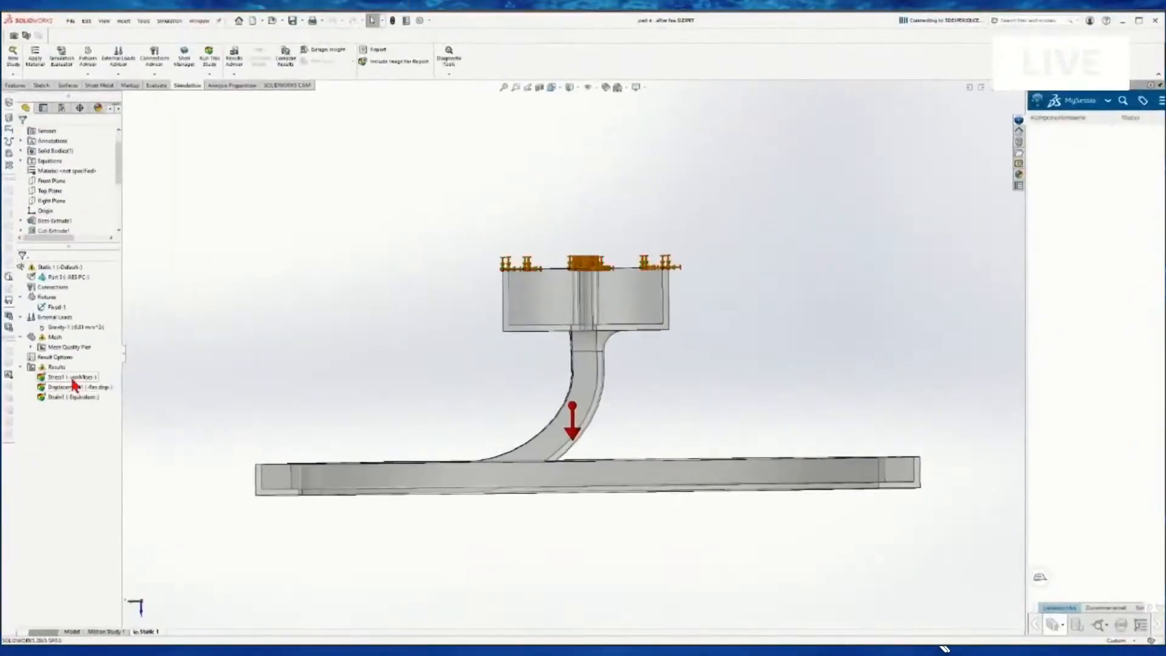
# Run the Static 1 gravity study on the lamp without chamfers.
pyautogui.doubleClick(77, 389)
pyautogui.click(660, 360)
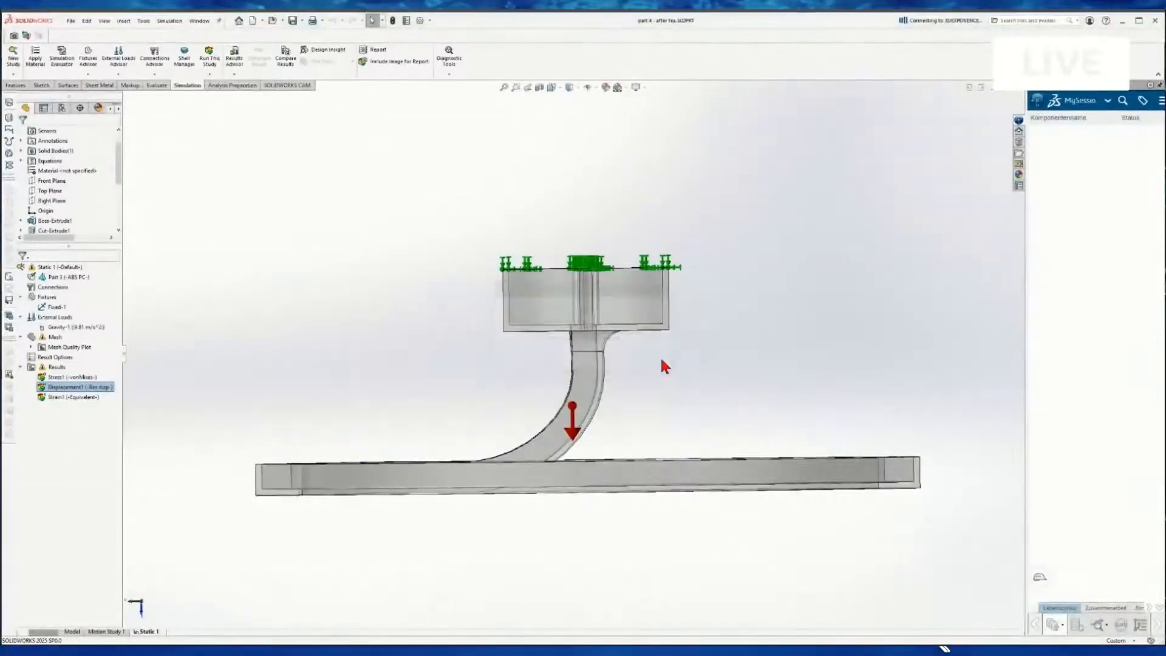
pyautogui.moveTo(810, 333); pyautogui.dragTo(796, 365, button='middle')
pyautogui.doubleClick(87, 389)
pyautogui.press('Escape')
pyautogui.click(209, 61)
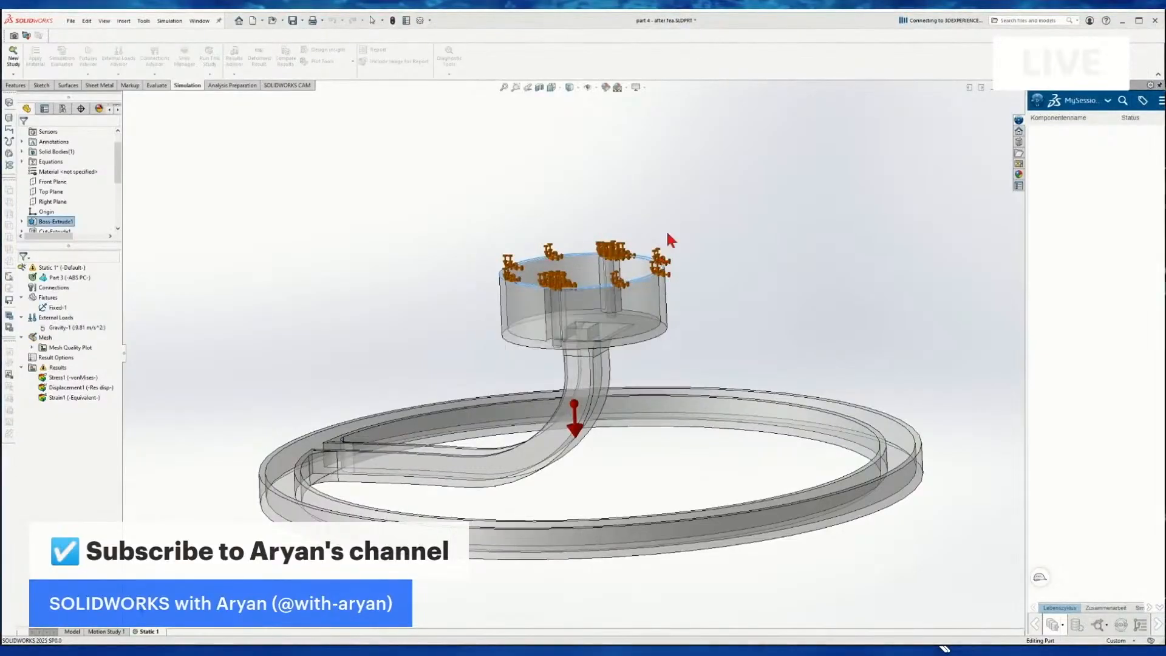
# Inspect the von Mises stress plot across the lamp, and show the displacement plot in a side view.
pyautogui.scroll(-5, 584, 300)
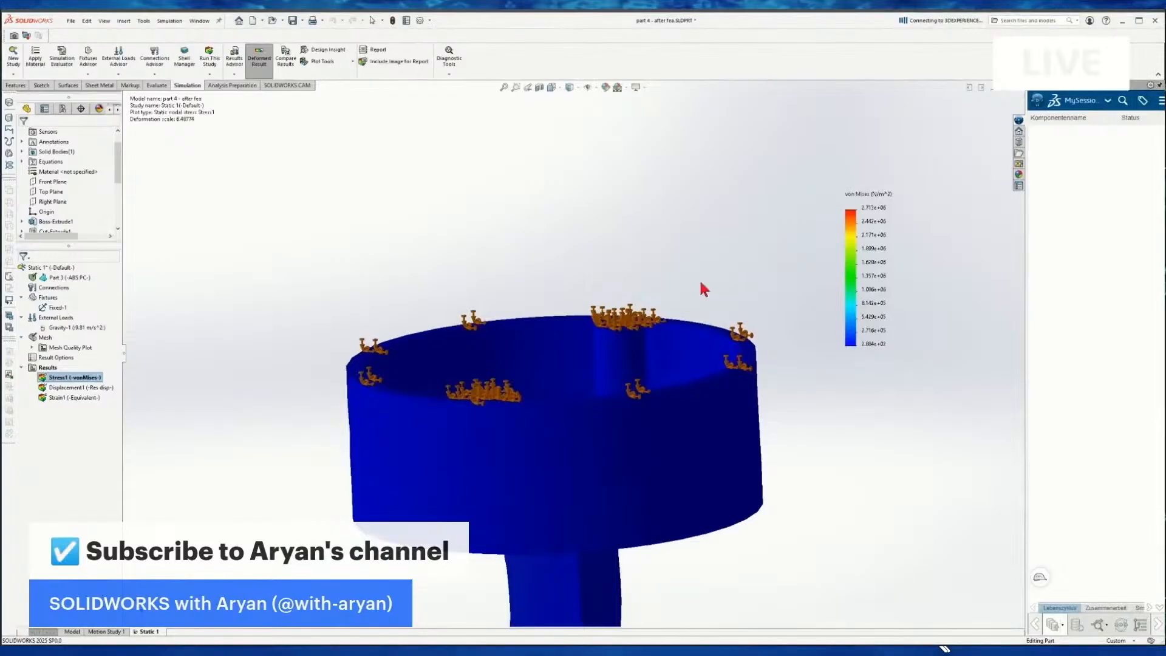
pyautogui.scroll(6, 686, 285)
pyautogui.scroll(-2, 571, 428)
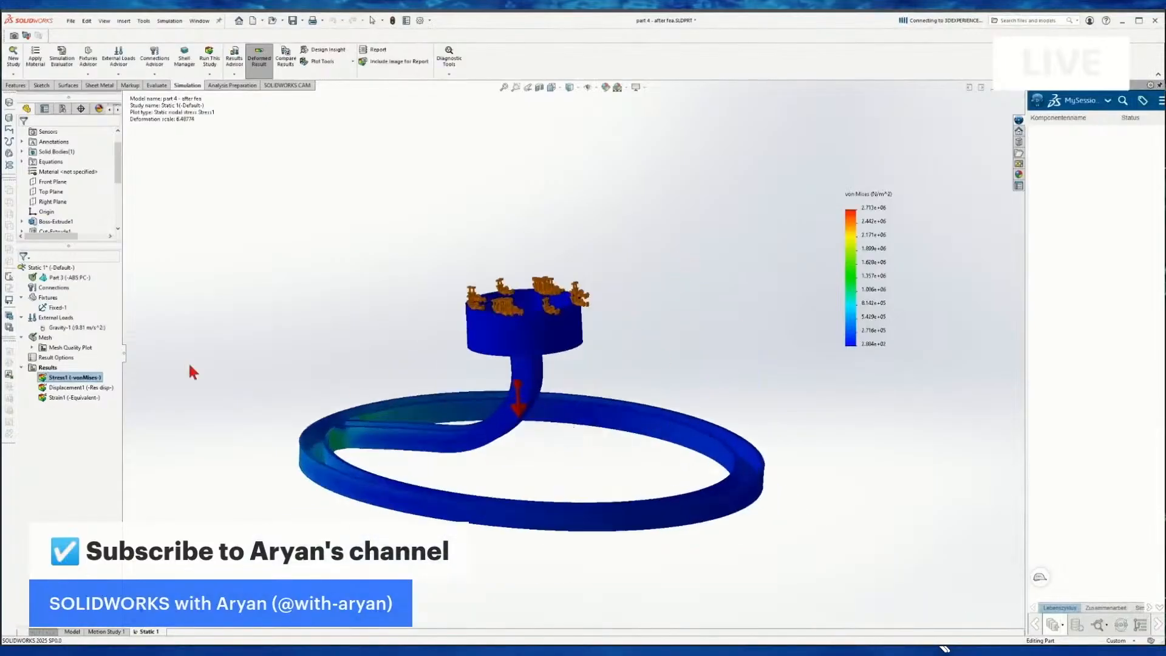
pyautogui.doubleClick(67, 388)
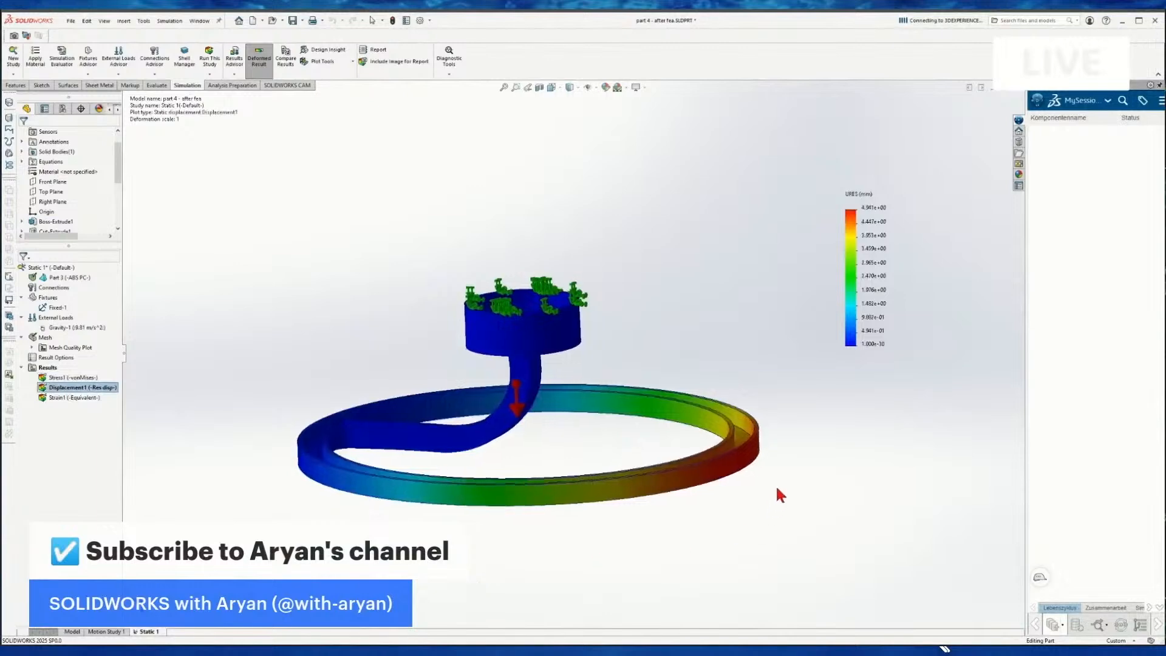
pyautogui.moveTo(777, 489); pyautogui.dragTo(963, 329, button='middle')
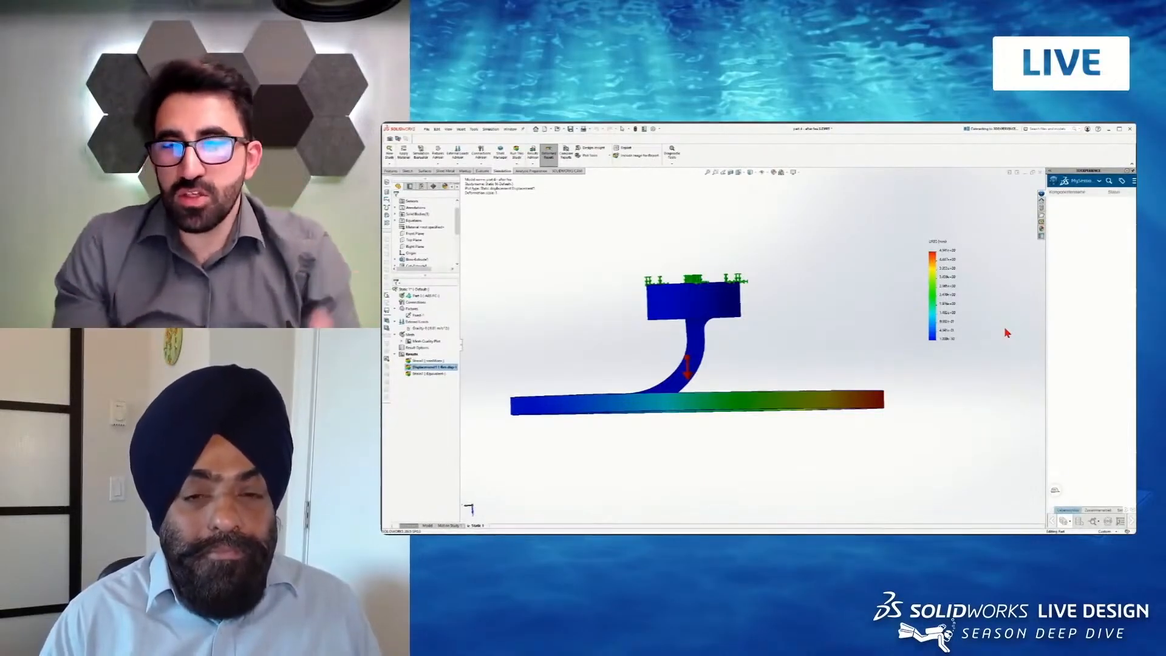
# Return from the study to the lamp model and examine the ring channel and cup from above.
pyautogui.click(427, 525)
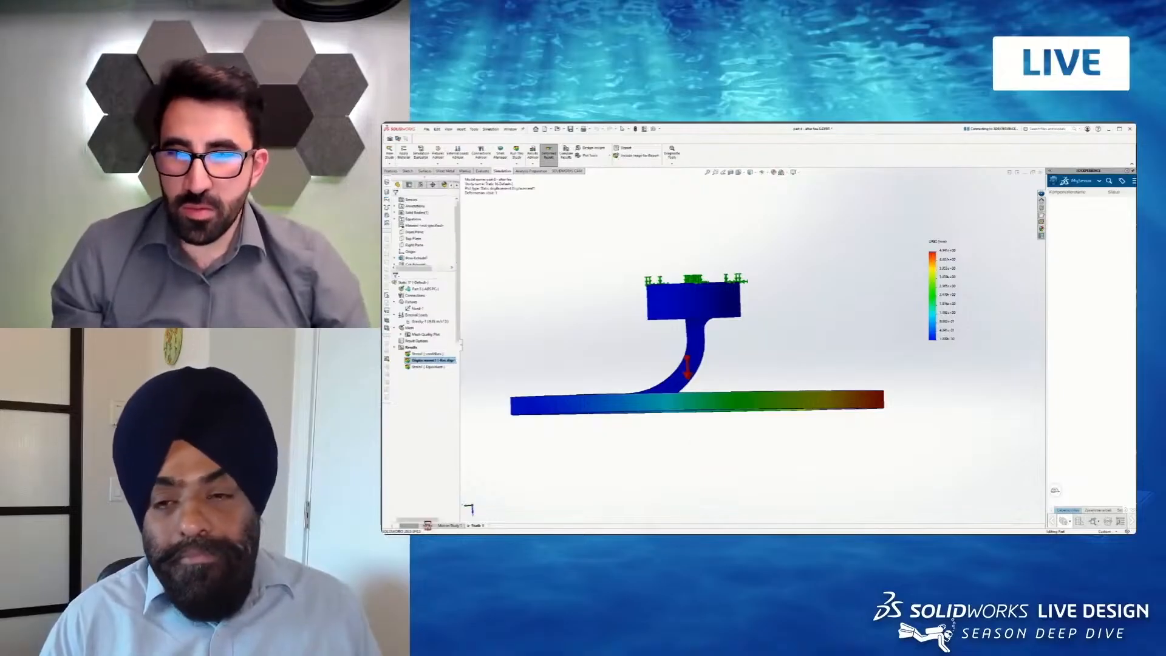
pyautogui.moveTo(818, 426); pyautogui.dragTo(903, 399, button='middle')
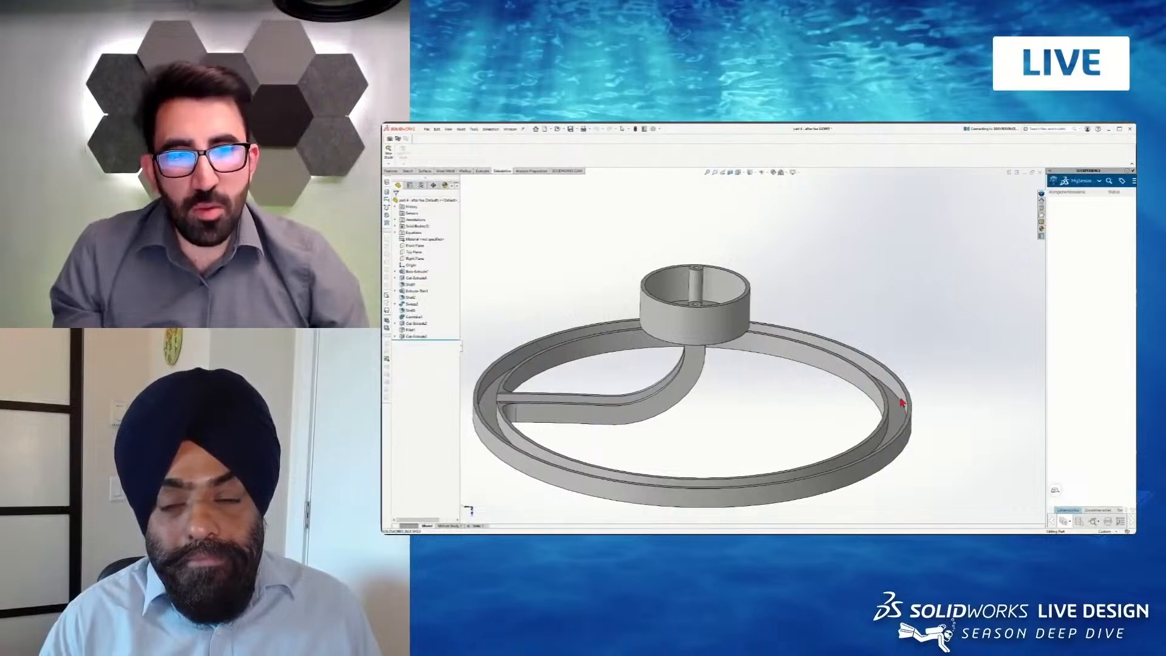
pyautogui.click(390, 170)
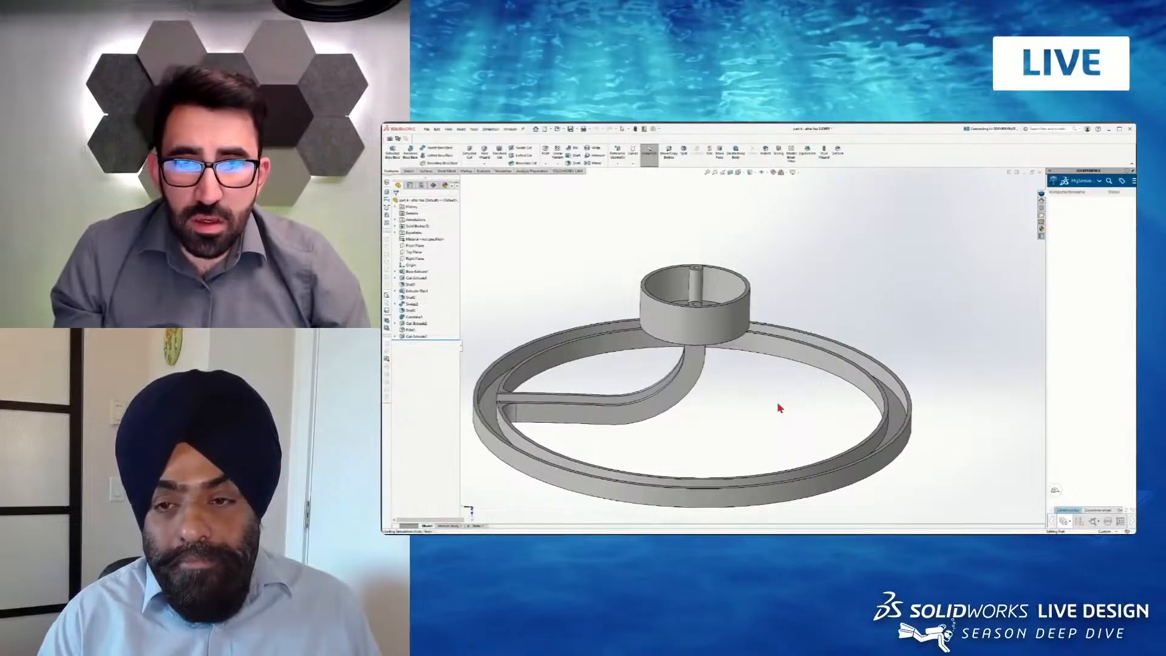
pyautogui.hotkey('ctrl', 'Tab')
pyautogui.hotkey('ctrl', 'Tab')
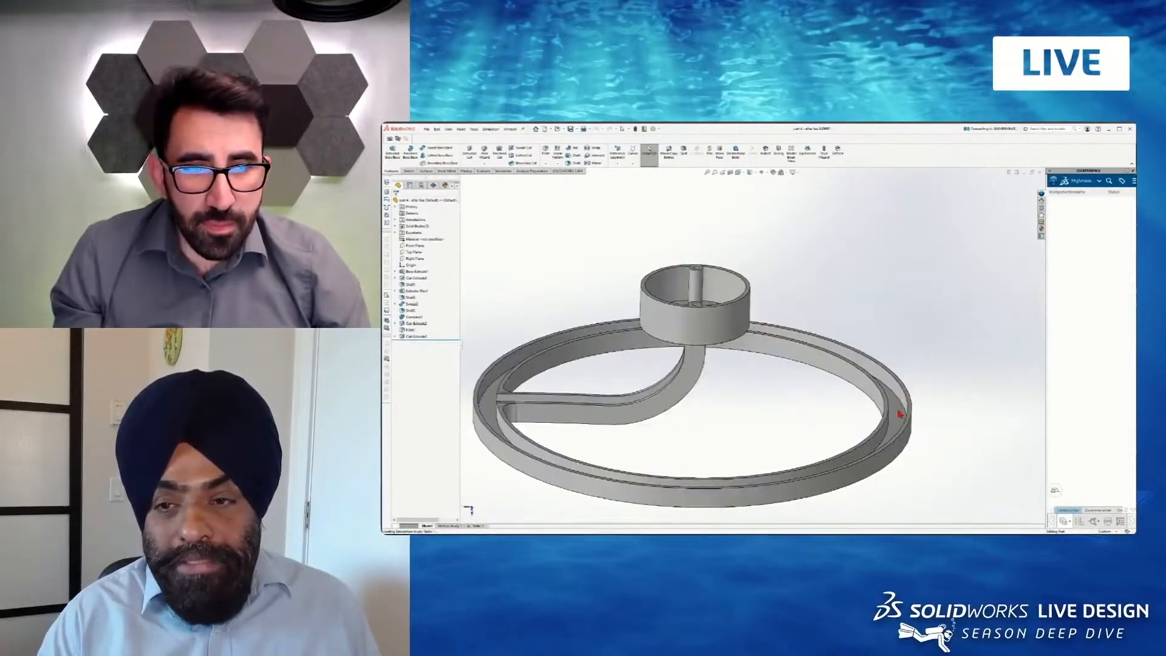
pyautogui.moveTo(921, 331); pyautogui.dragTo(620, 434, button='middle')
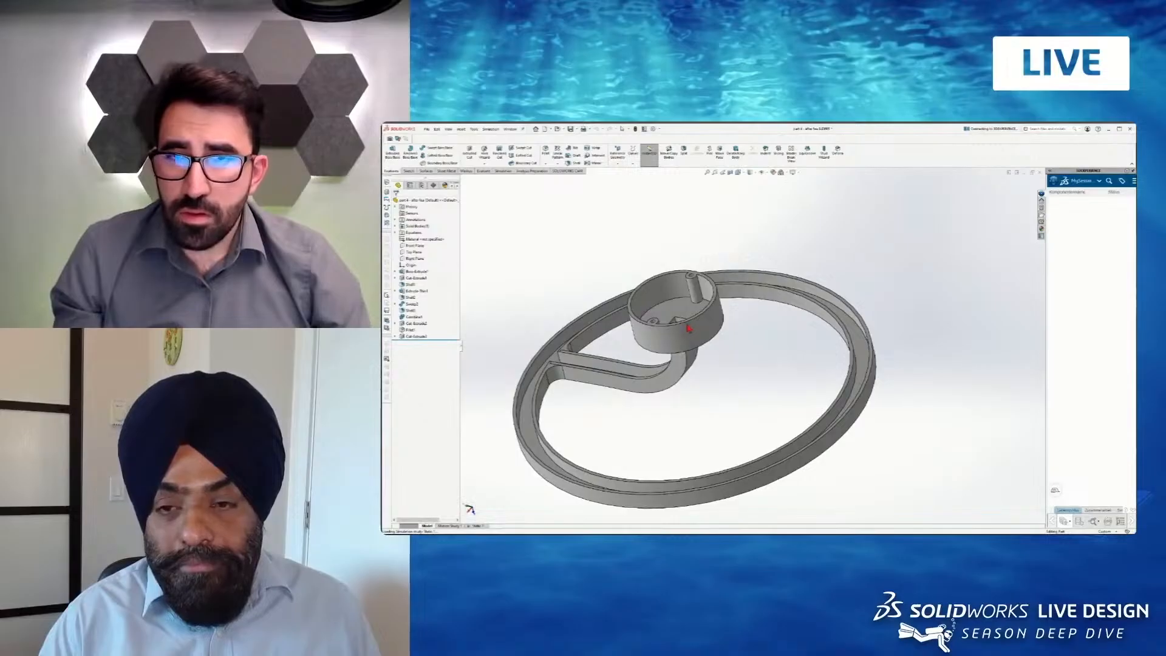
# Close the lamp part without saving and reopen part 4 - after fea from the recent documents.
pyautogui.click(1039, 172)
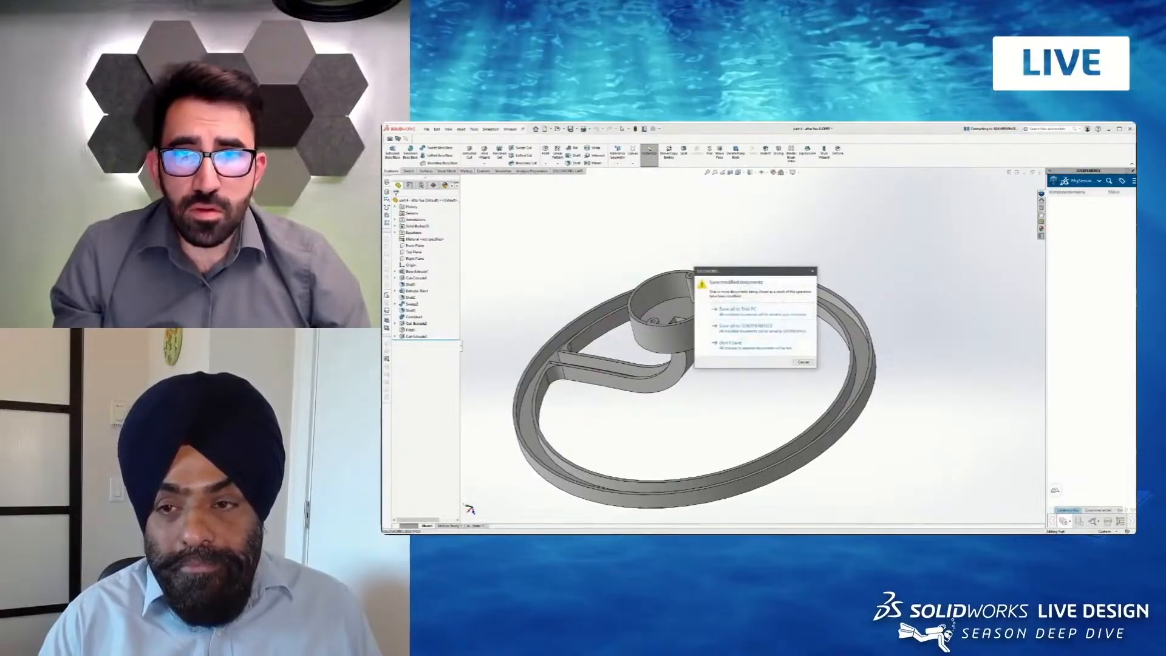
pyautogui.click(731, 342)
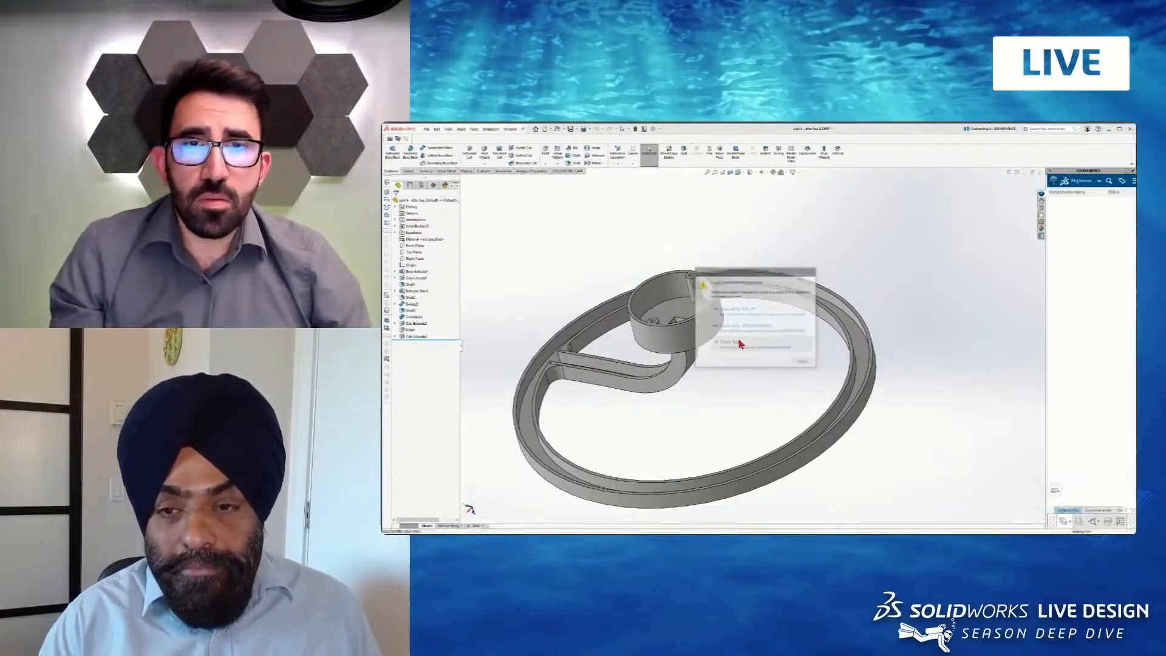
pyautogui.press('r')
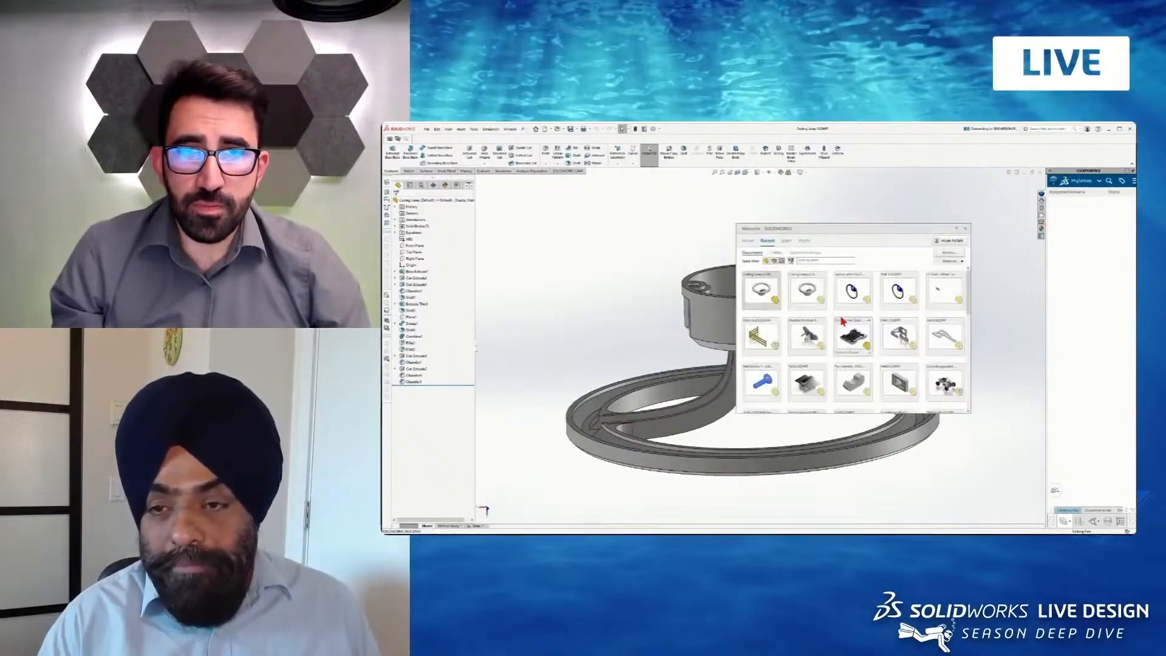
pyautogui.click(859, 294)
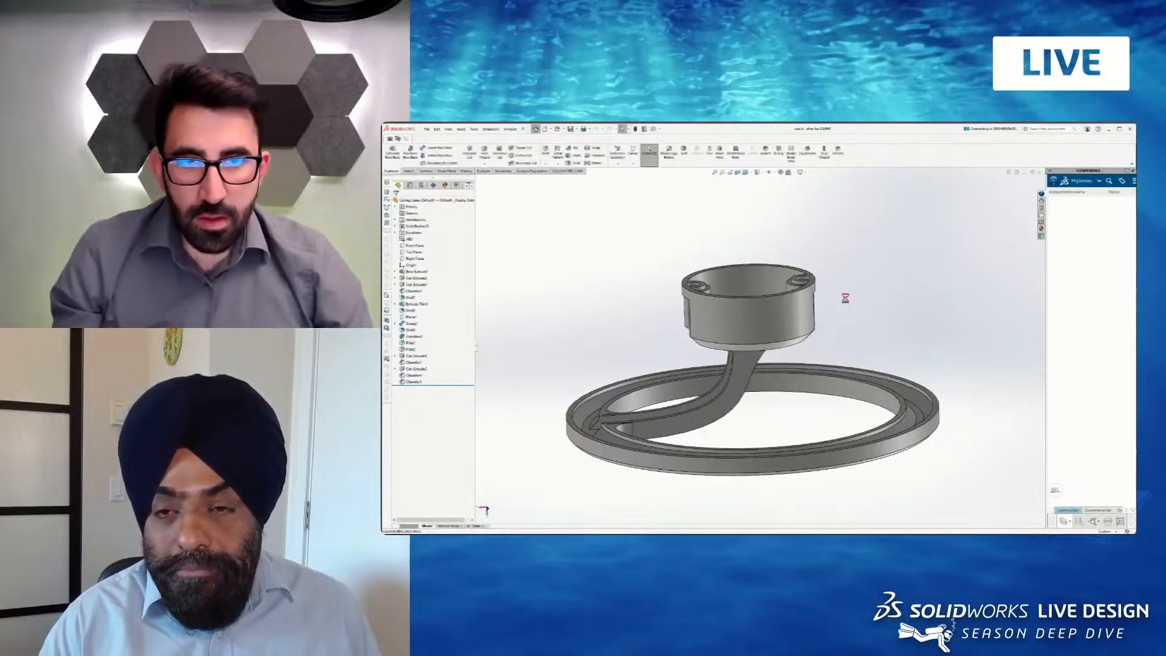
pyautogui.click(999, 432)
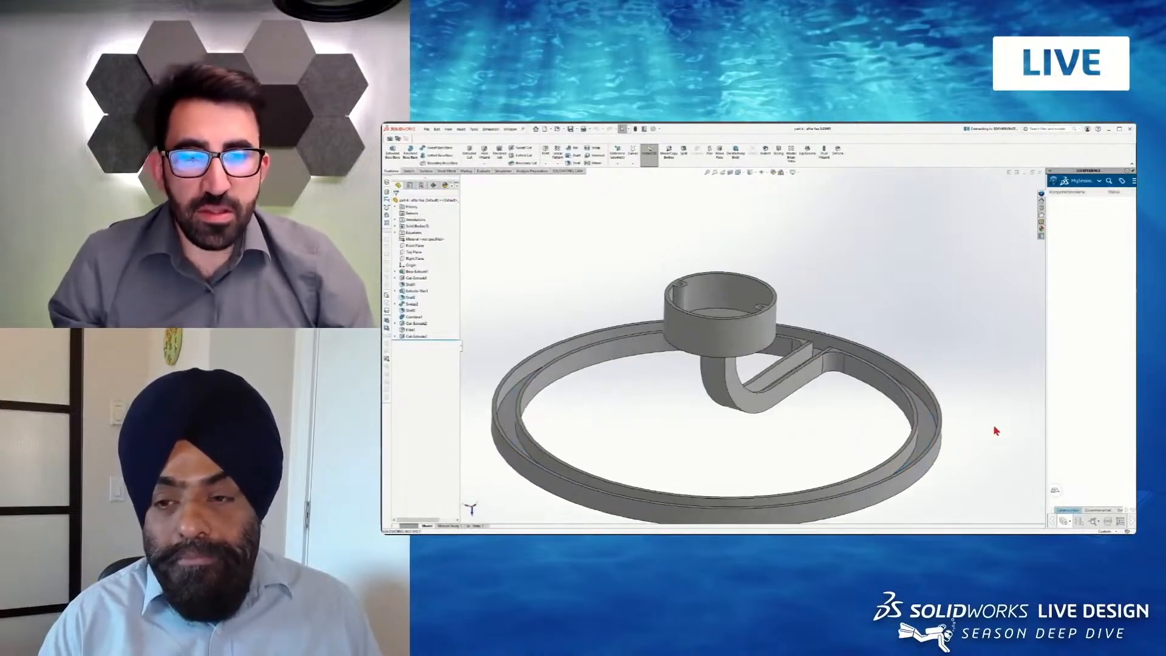
# Chamfer the internal edge where the ring's channel floor meets its outer wall.
pyautogui.scroll(2, 994, 429)
pyautogui.moveTo(992, 431); pyautogui.dragTo(942, 407, button='middle')
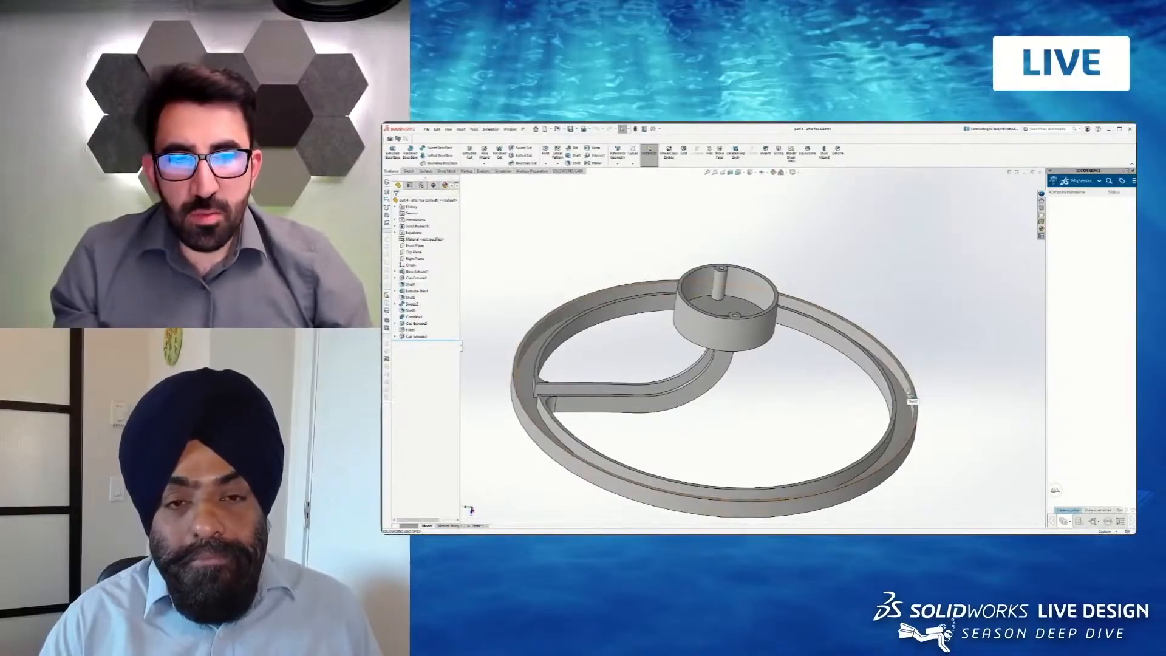
pyautogui.click(911, 392)
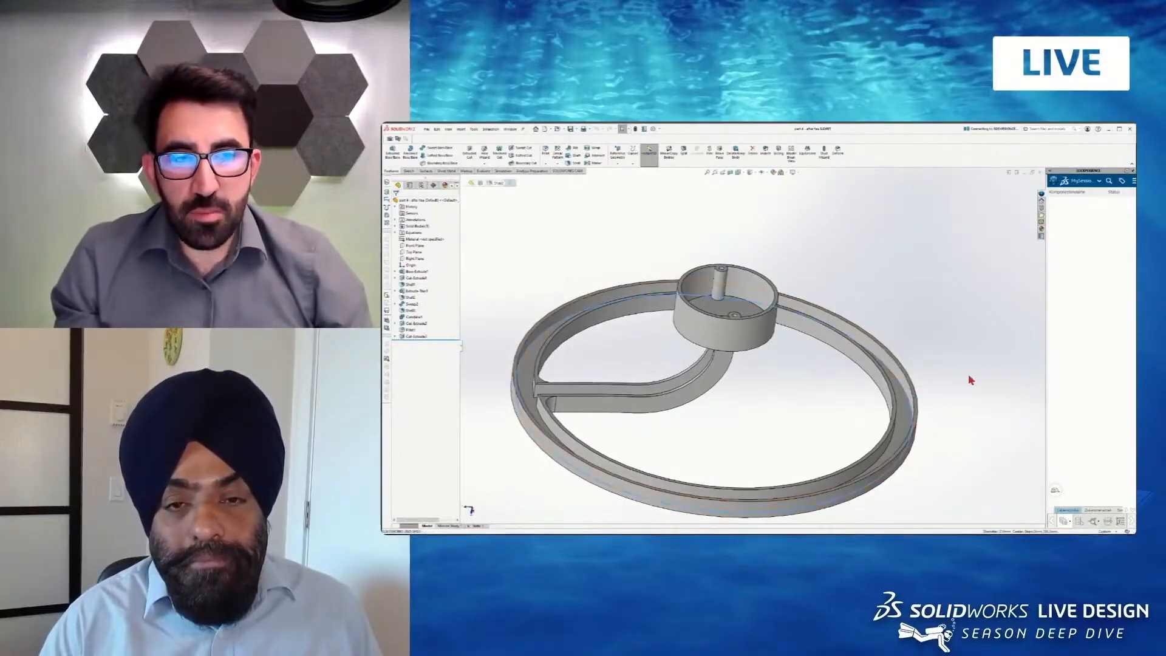
pyautogui.press('c')
pyautogui.press('Return')
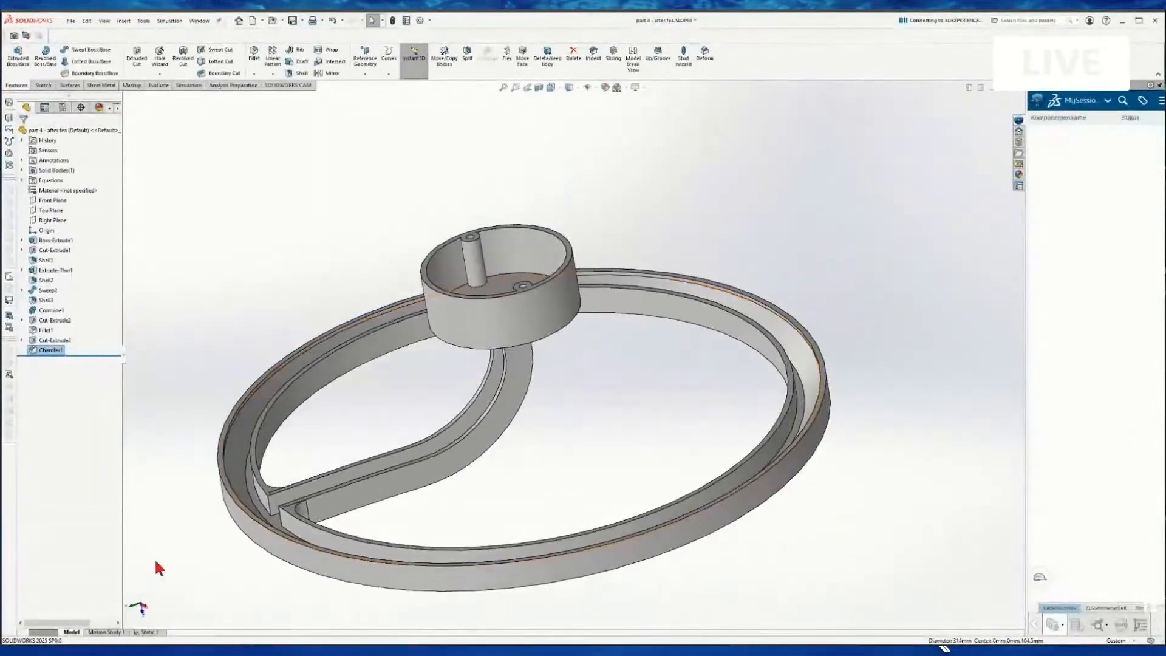
# Rerun the Static 1 study with the internal chamfer and inspect the displacement plot of the ring.
pyautogui.click(150, 632)
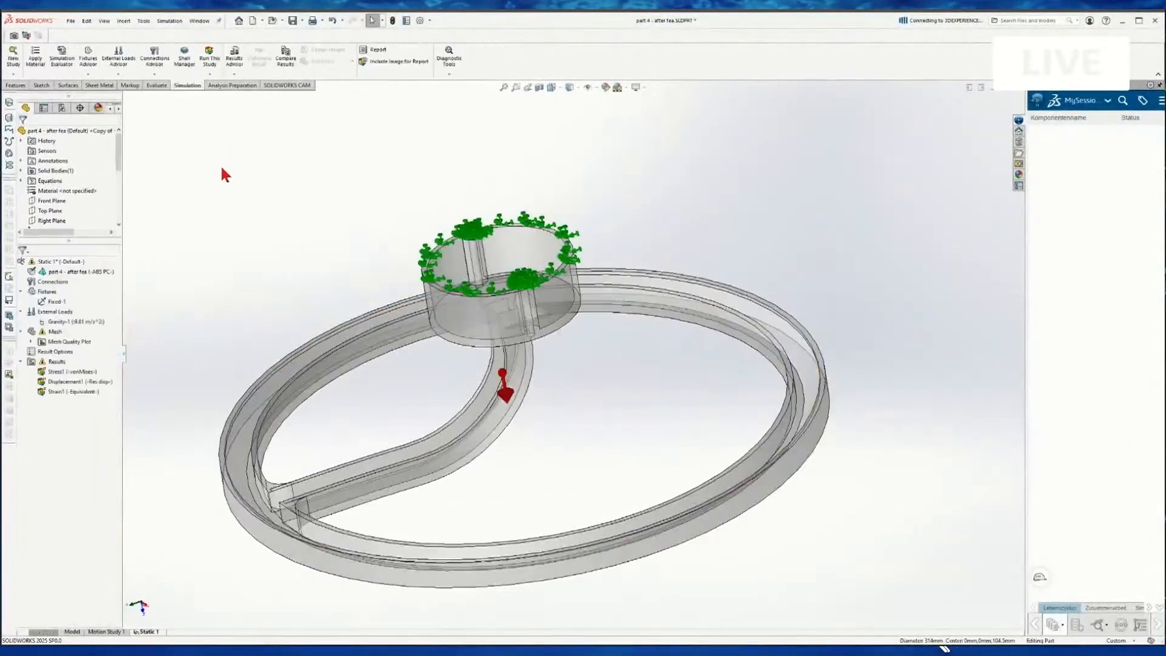
pyautogui.click(210, 54)
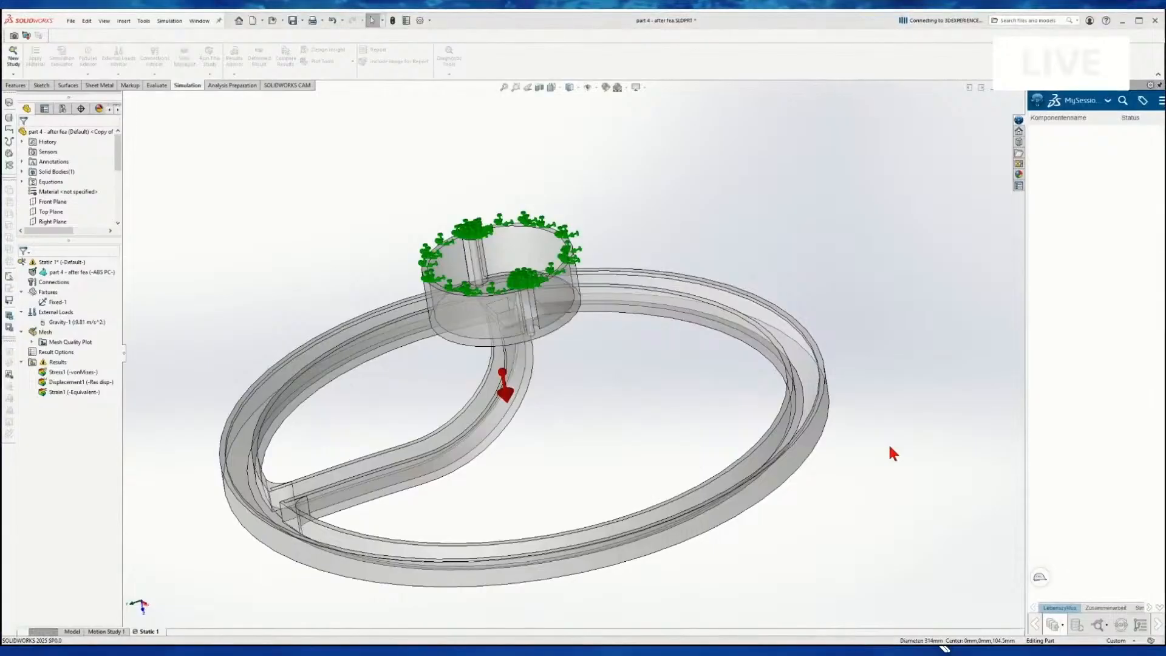
pyautogui.doubleClick(85, 381)
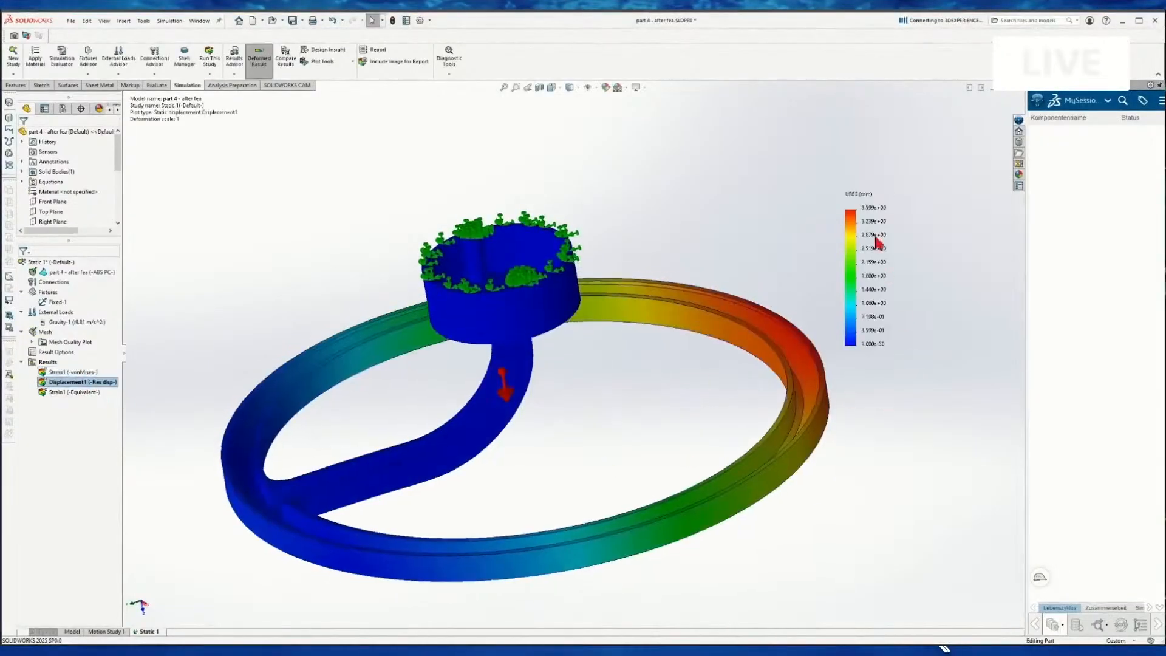
pyautogui.moveTo(883, 400); pyautogui.dragTo(878, 221, button='middle')
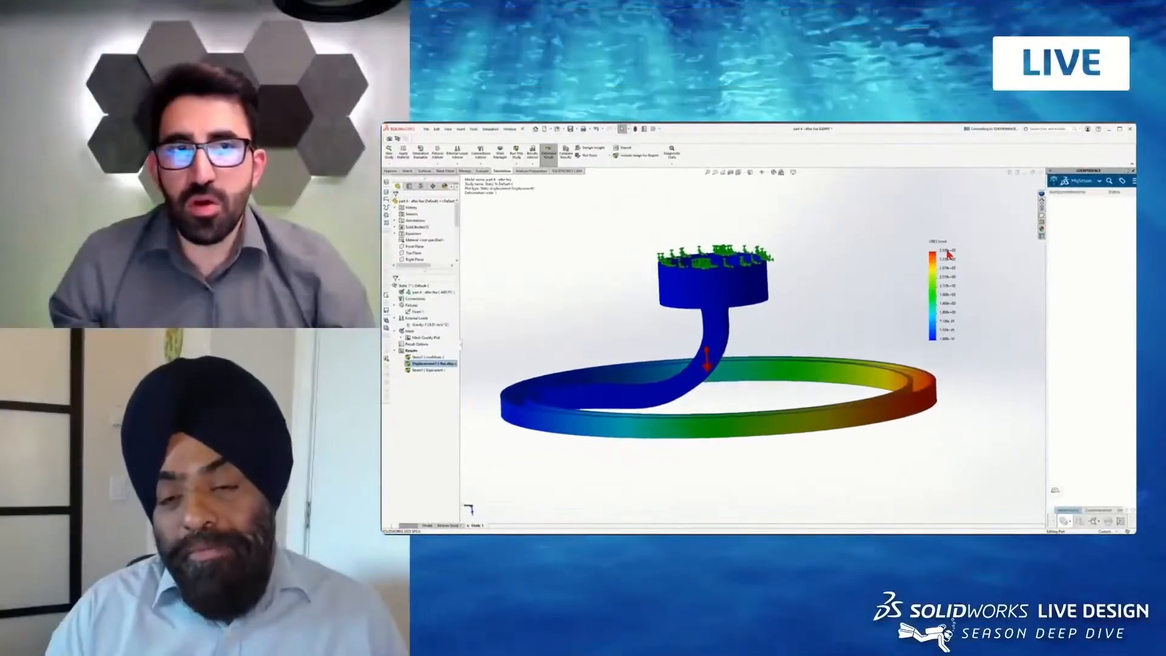
pyautogui.moveTo(949, 255); pyautogui.dragTo(985, 319, button='middle')
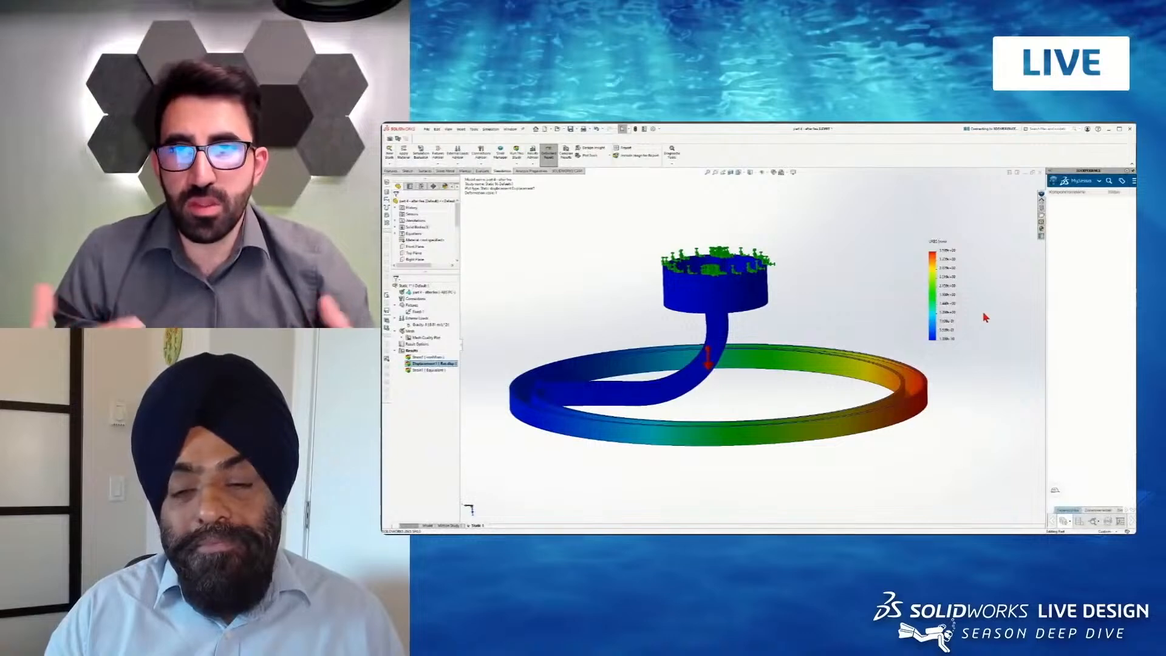
pyautogui.moveTo(983, 313); pyautogui.dragTo(981, 315, button='middle')
pyautogui.scroll(1, 961, 360)
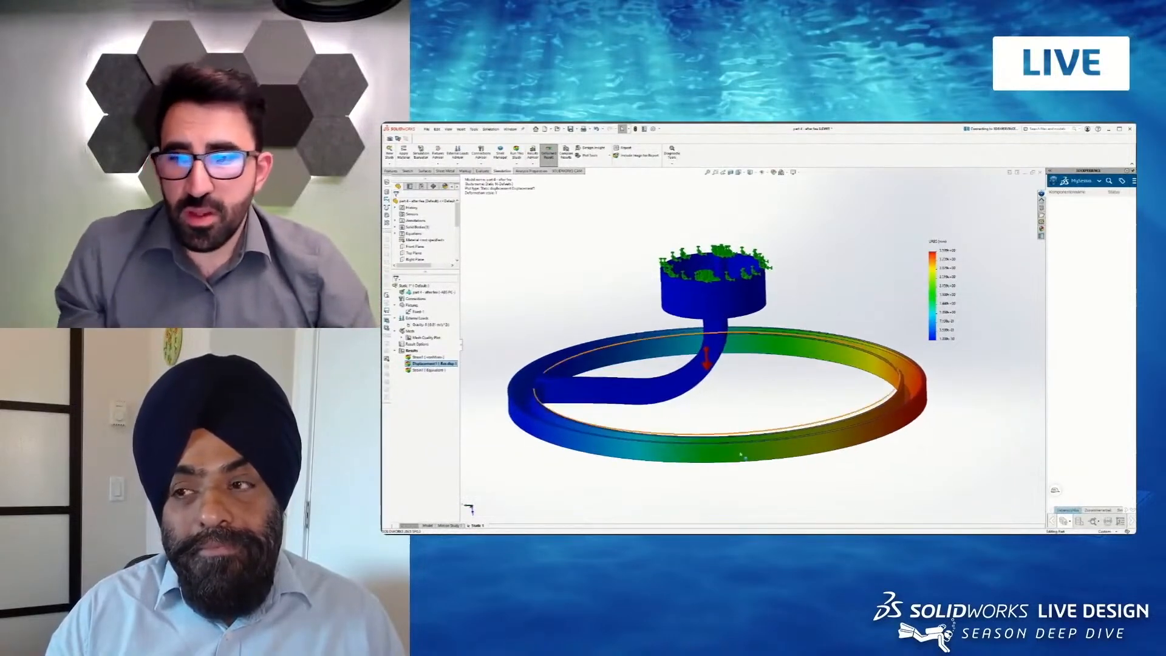
# Return to the model and chamfer the outer edge on the underside of the ring.
pyautogui.click(426, 525)
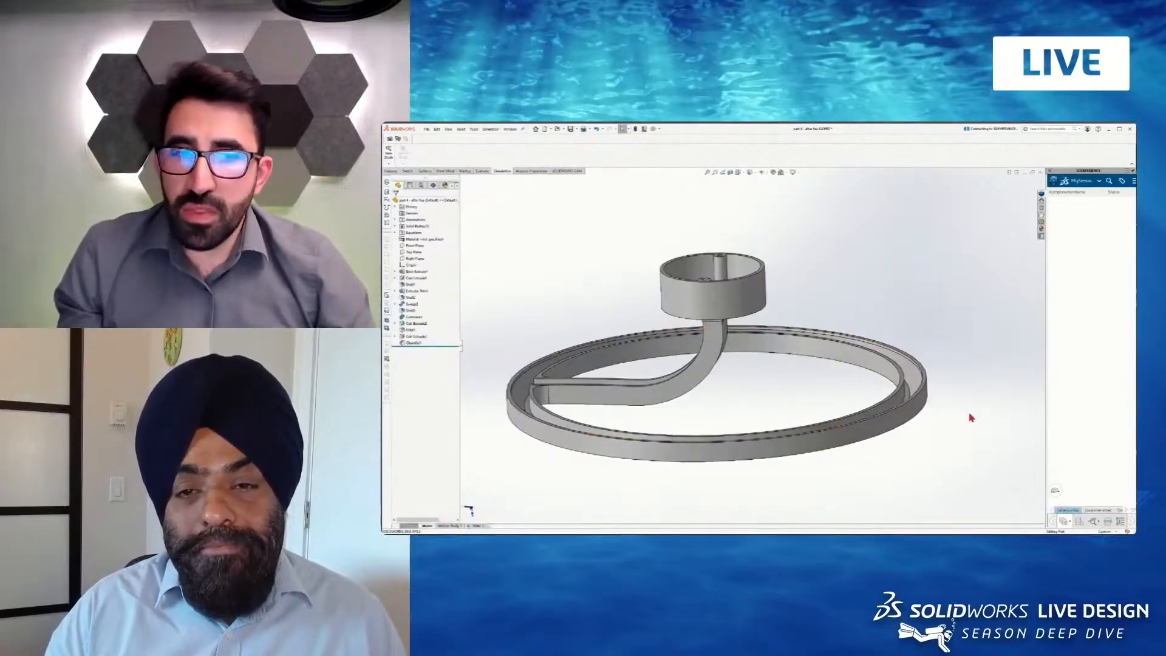
pyautogui.moveTo(934, 400); pyautogui.dragTo(928, 383, button='middle')
pyautogui.click(928, 383)
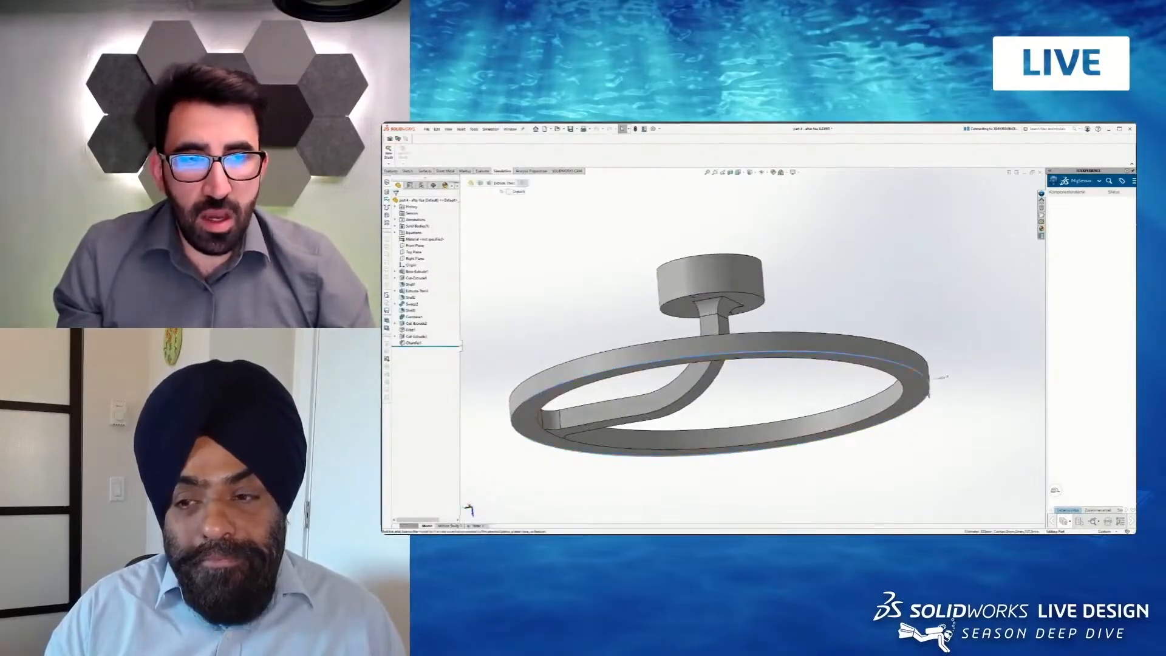
pyautogui.press('c')
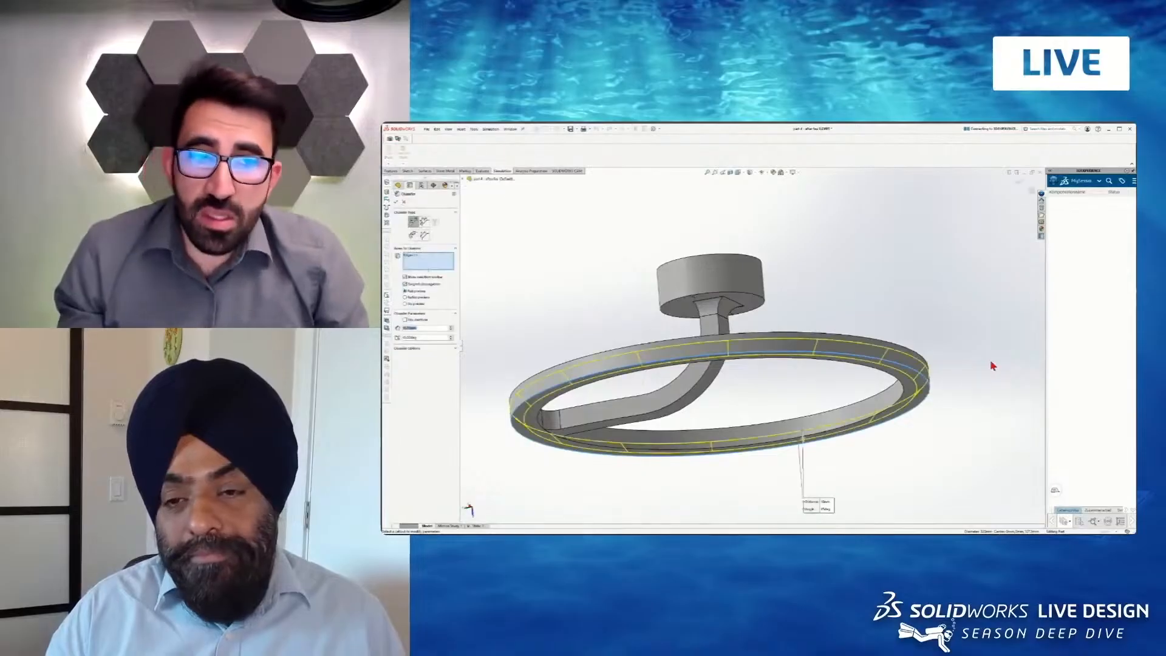
pyautogui.press('Return')
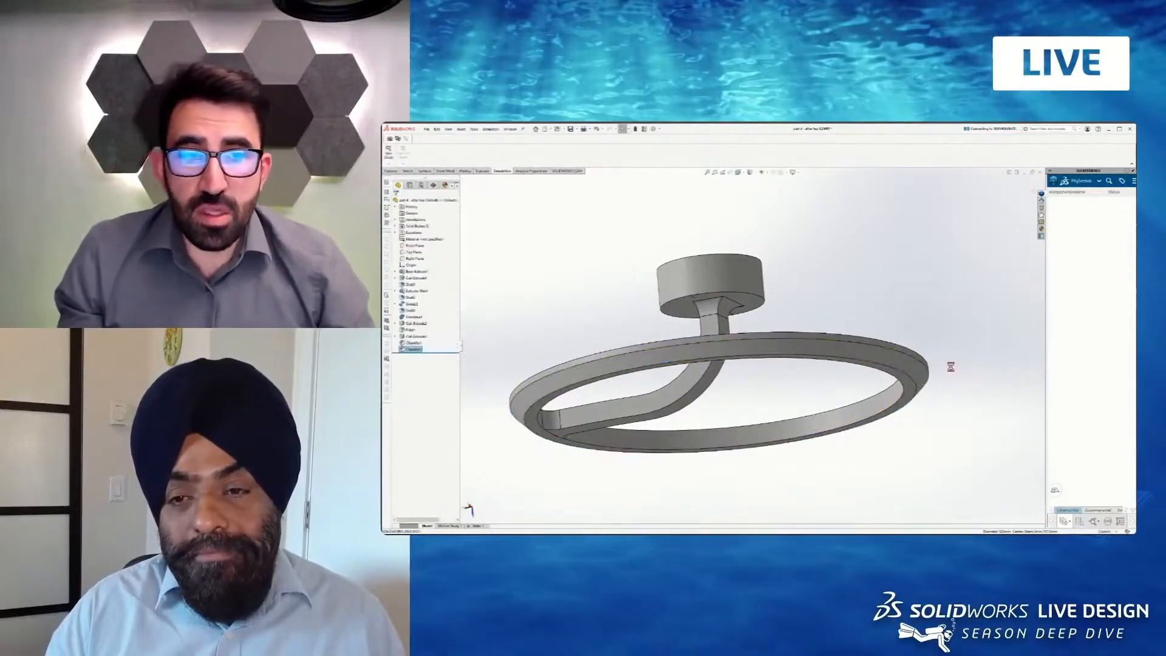
# Inspect the chamfered ring up close from below and above, and switch to the Ceiling Lamp part.
pyautogui.scroll(-3, 926, 385)
pyautogui.scroll(2, 893, 368)
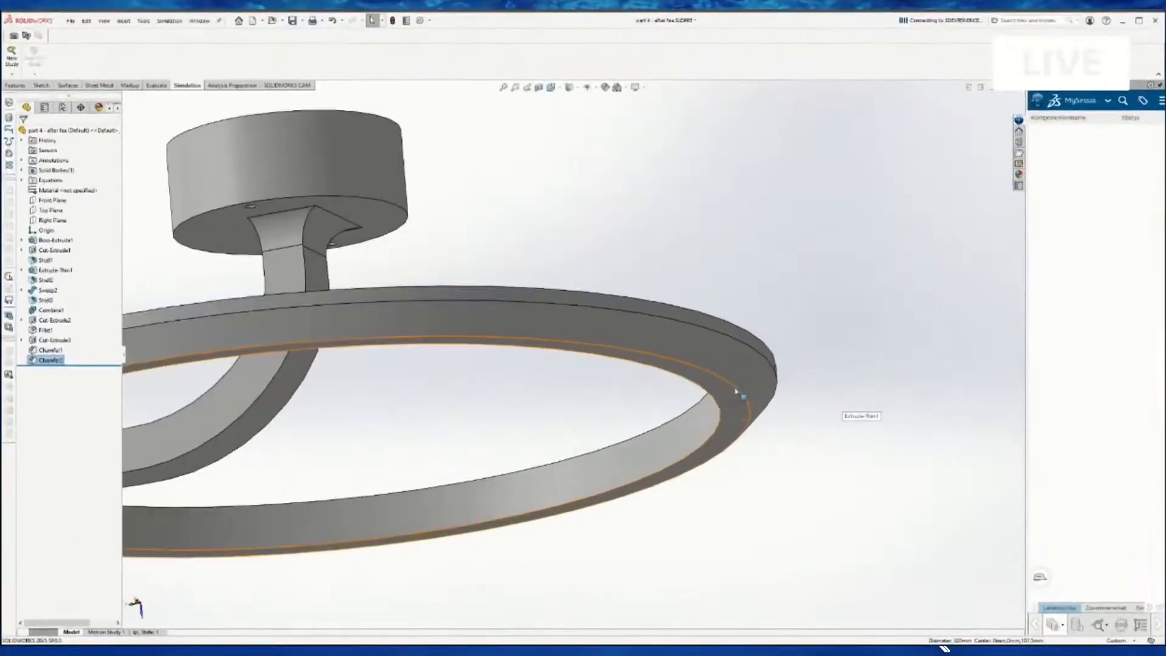
pyautogui.moveTo(763, 372); pyautogui.dragTo(786, 456, button='middle')
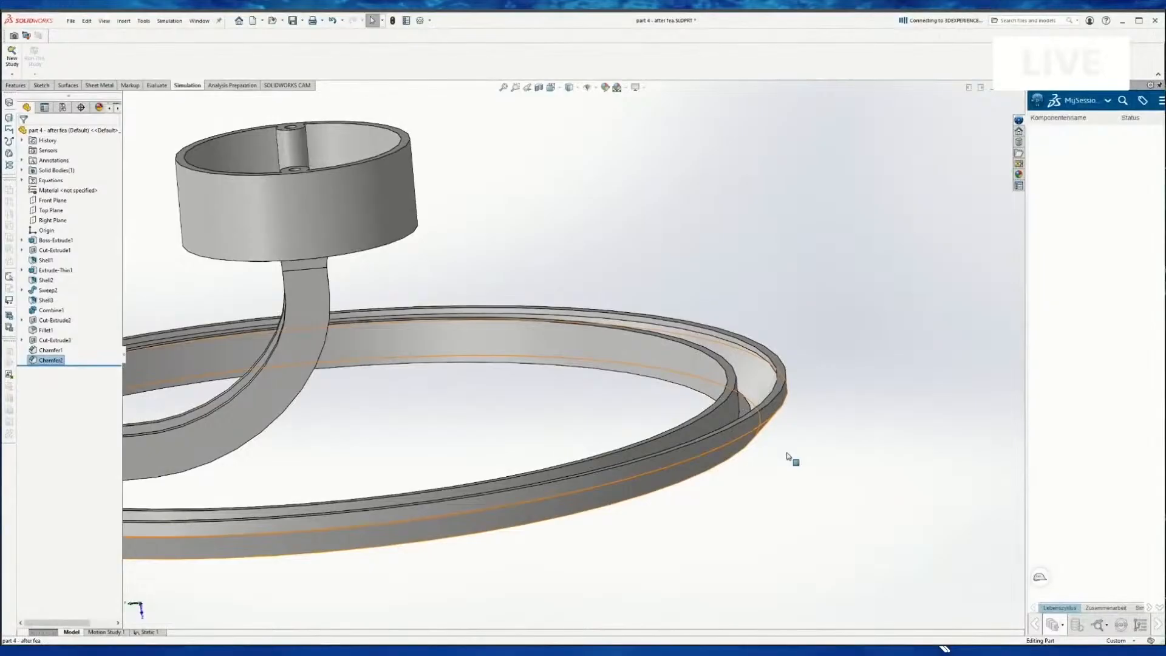
pyautogui.scroll(1, 786, 456)
pyautogui.scroll(-1, 771, 466)
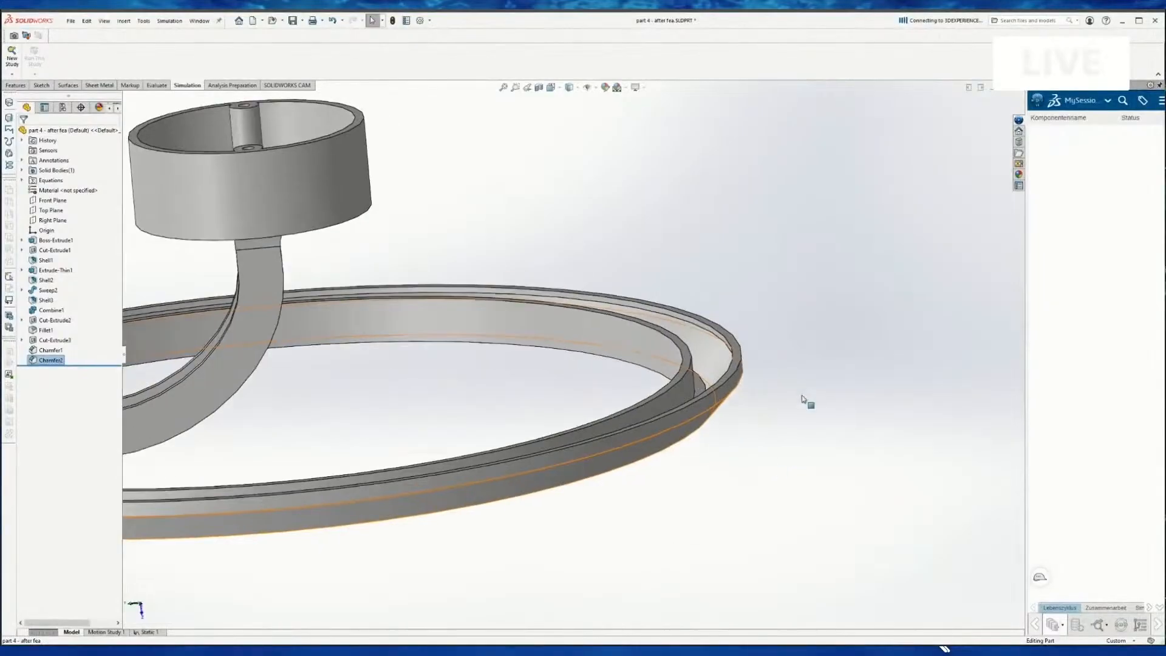
pyautogui.hotkey('ctrl', 'Tab')
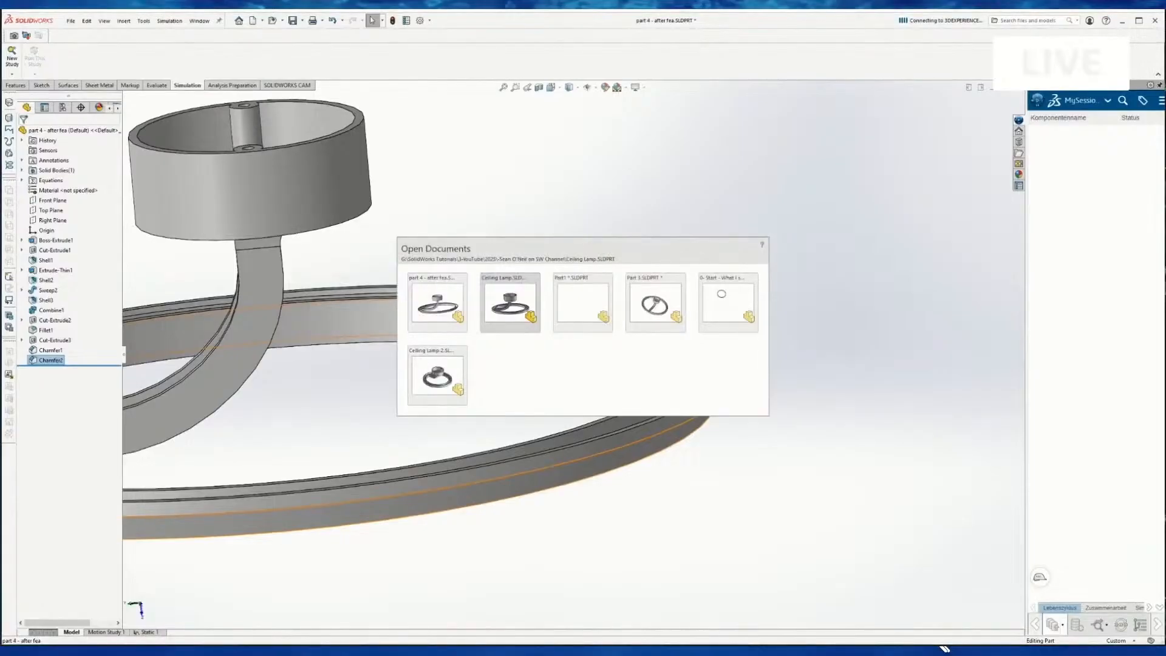
# View the Ceiling Lamp-2 part and switch to the Ceiling Lamp part.
pyautogui.click(439, 368)
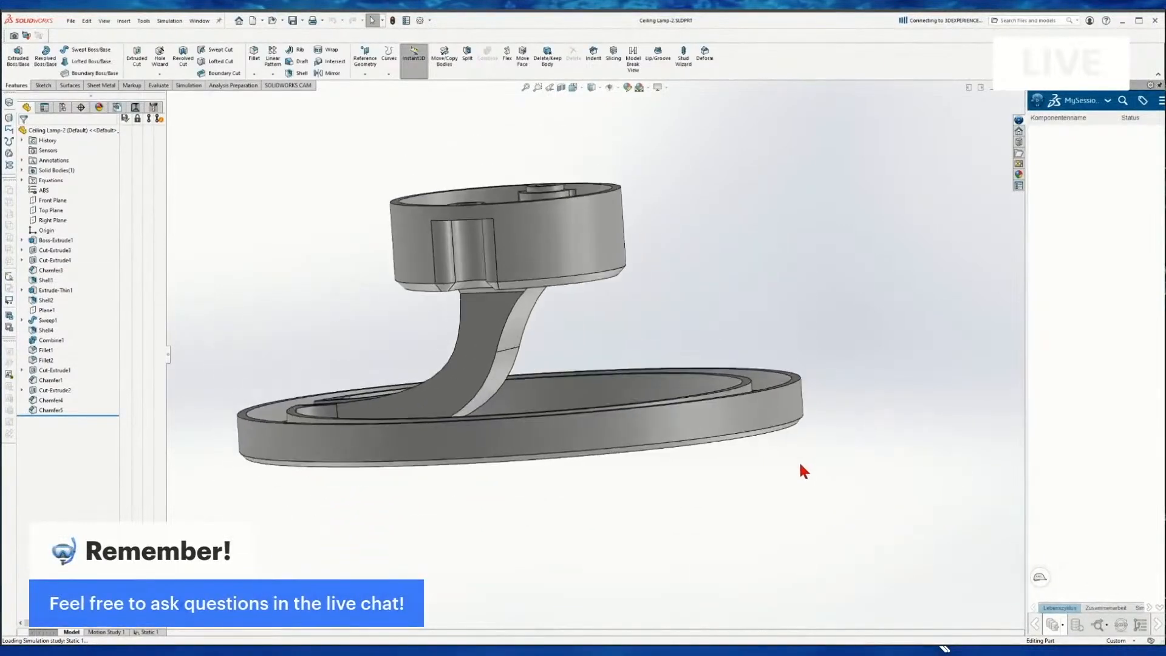
pyautogui.hotkey('ctrl', 'Tab')
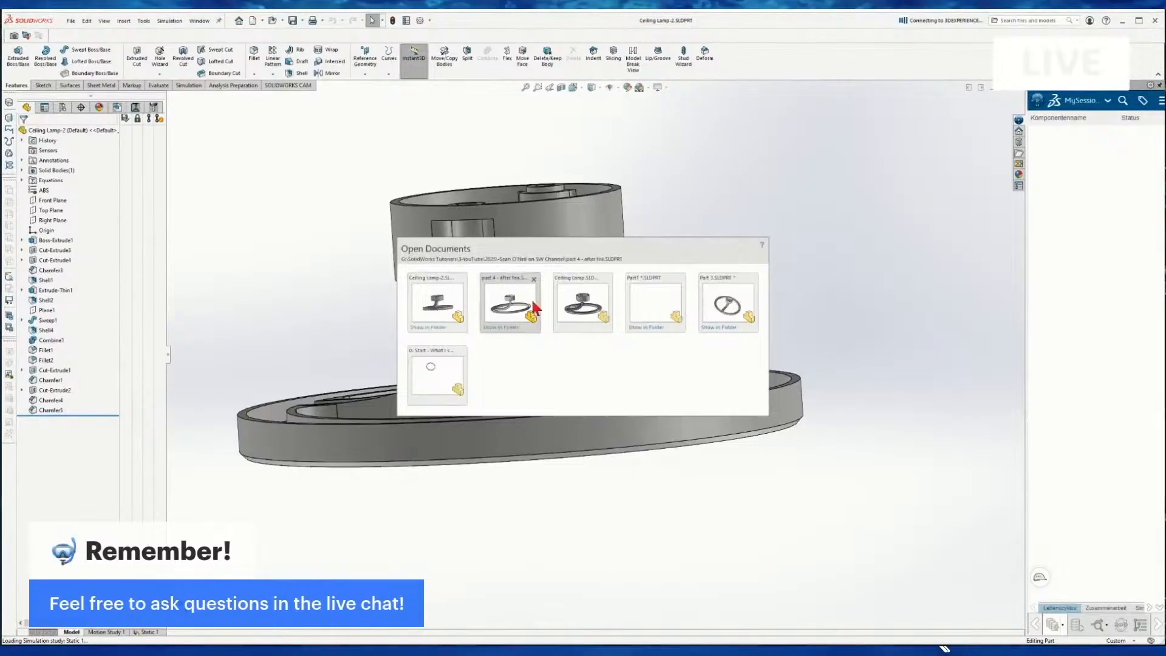
pyautogui.click(582, 302)
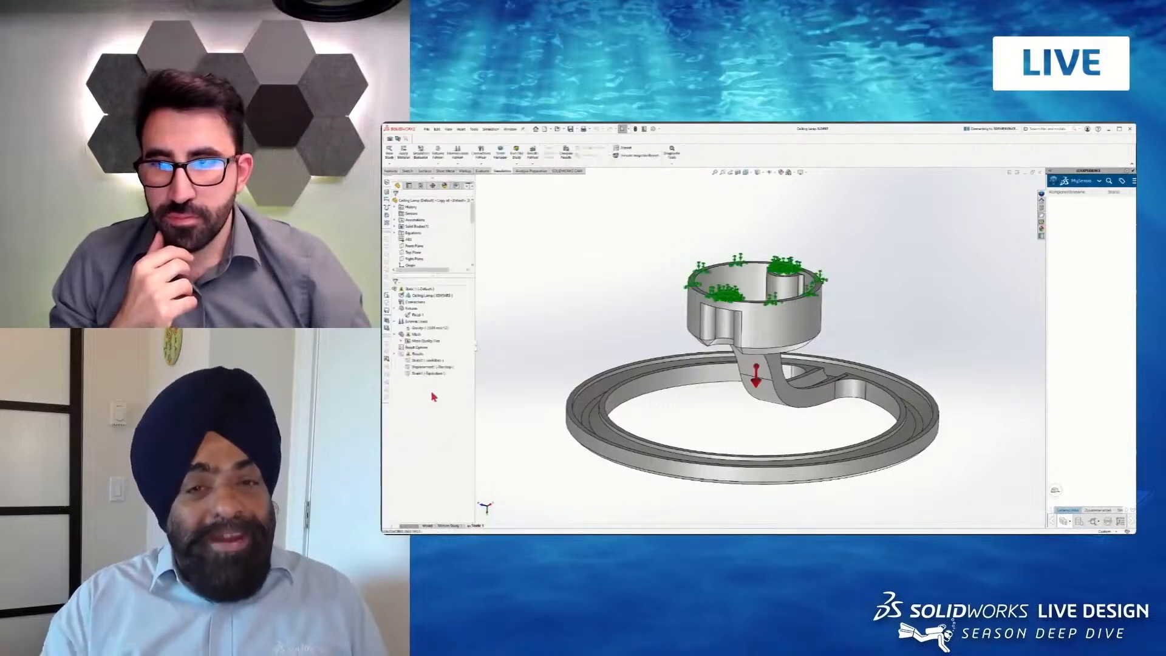
# Run the Static 1 study on the ceiling lamp and inspect the ring's displacement plot from several angles before returning to the model.
pyautogui.click(517, 156)
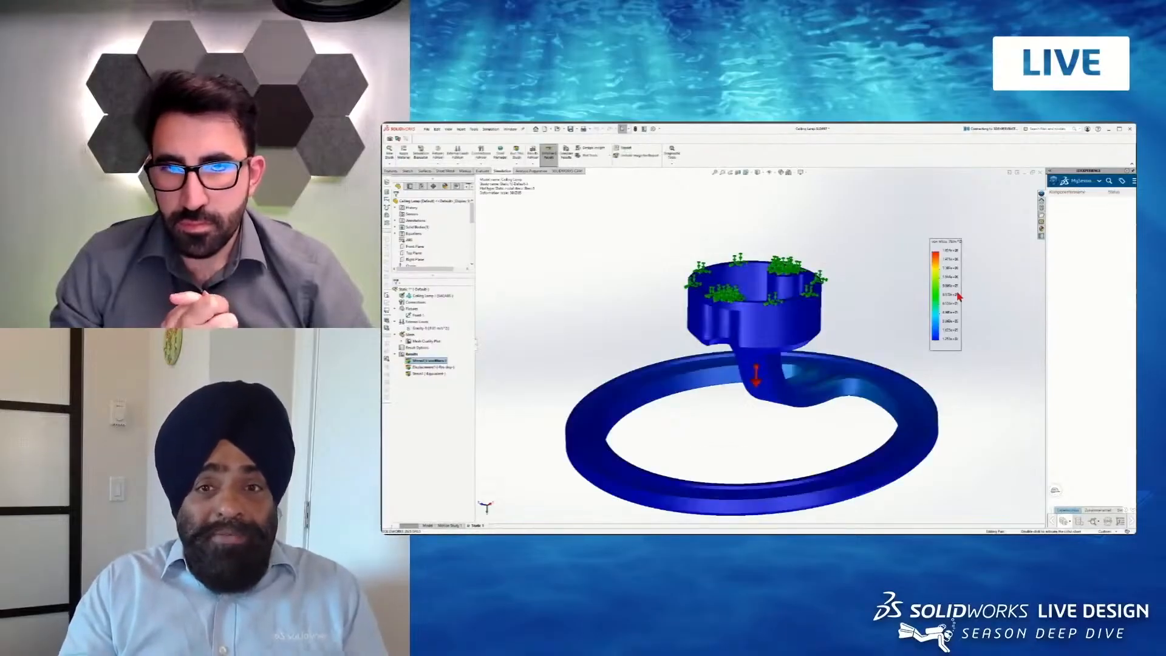
pyautogui.doubleClick(435, 367)
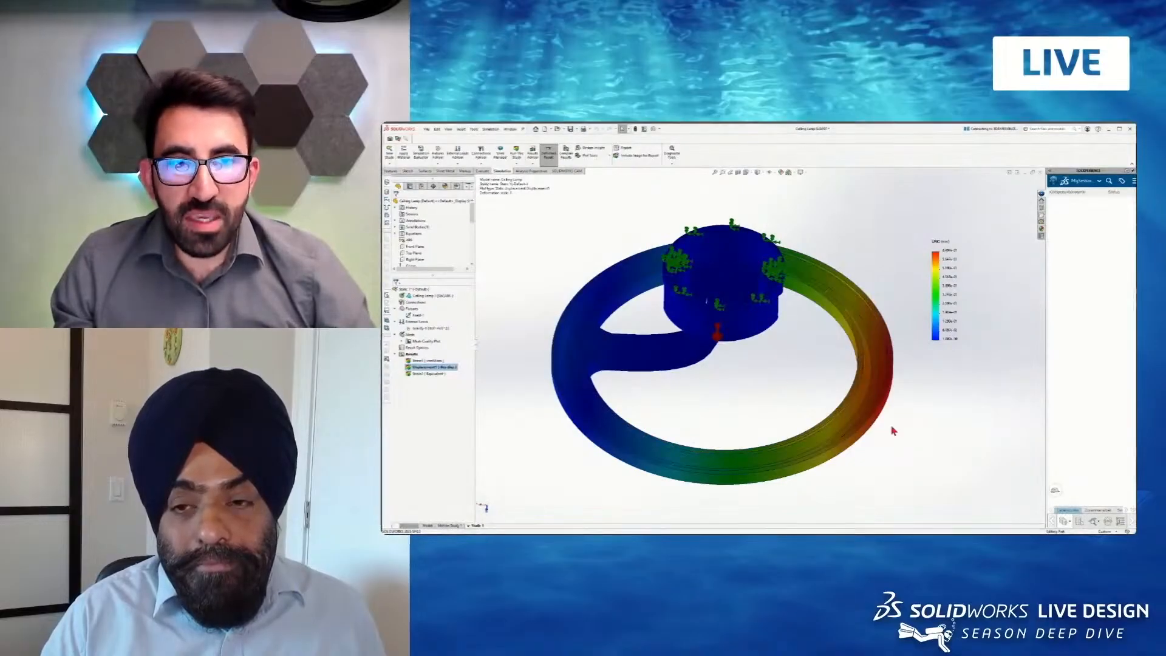
pyautogui.moveTo(891, 427); pyautogui.dragTo(889, 391, button='middle')
pyautogui.click(889, 390)
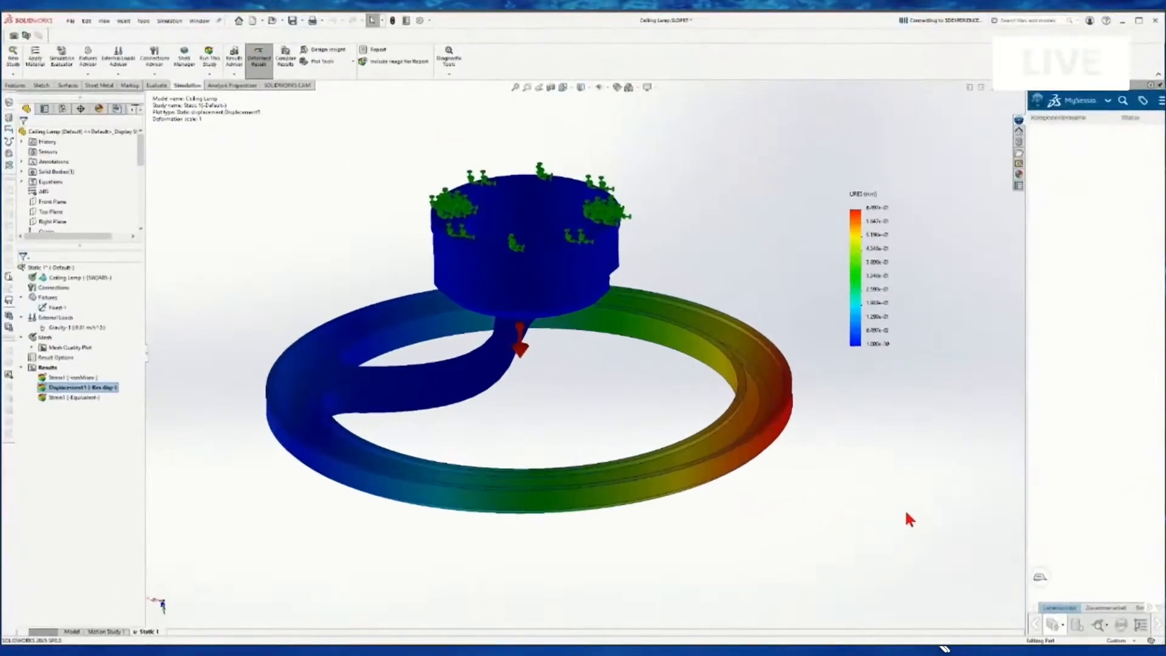
pyautogui.moveTo(900, 494); pyautogui.dragTo(577, 504, button='middle')
pyautogui.click(64, 631)
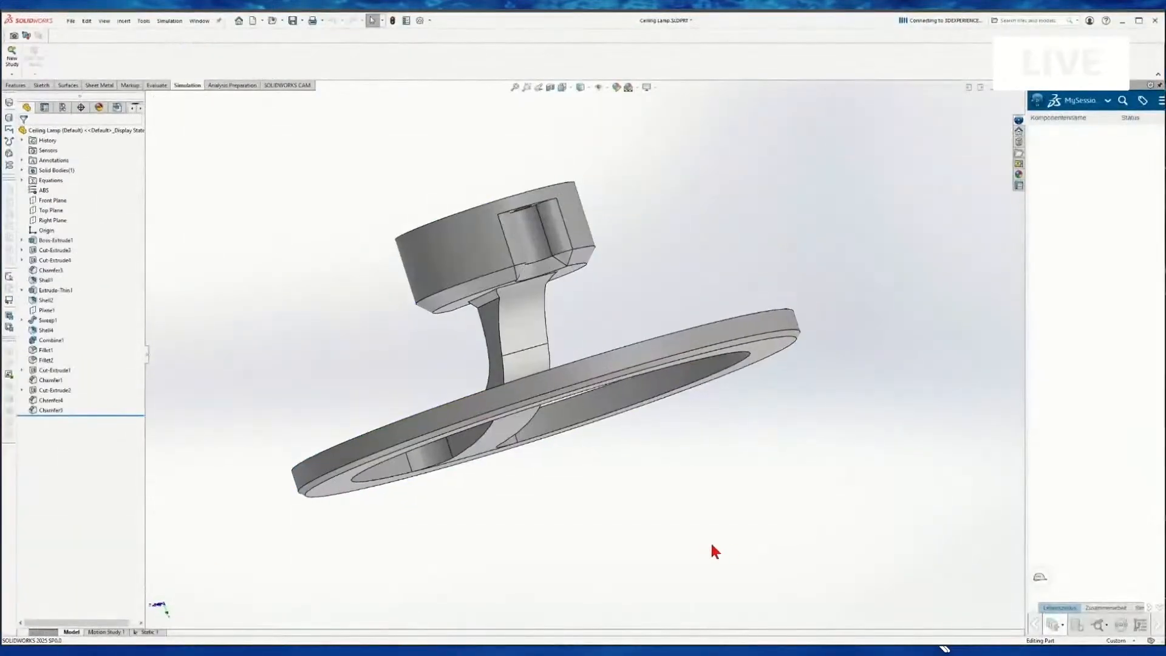